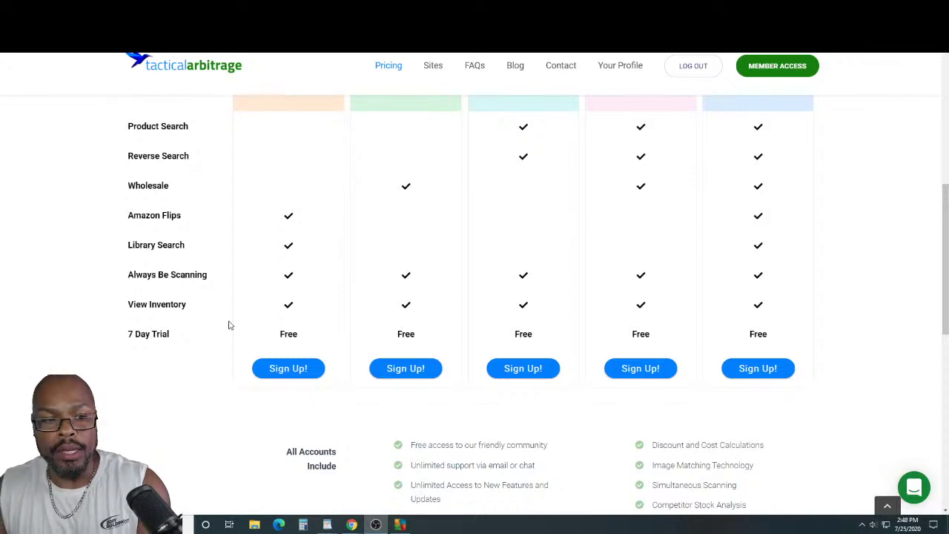
Enter the member area from the pricing page and open Product Search.
{"action": "scroll", "coordinate": [312, 300], "scroll_direction": "up", "scroll_amount": 1}
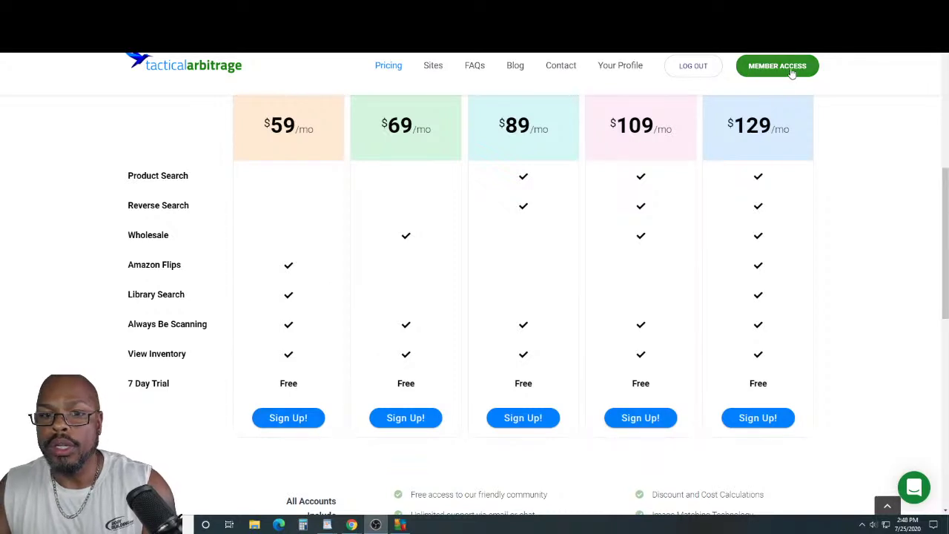
{"action": "left_click", "coordinate": [790, 73]}
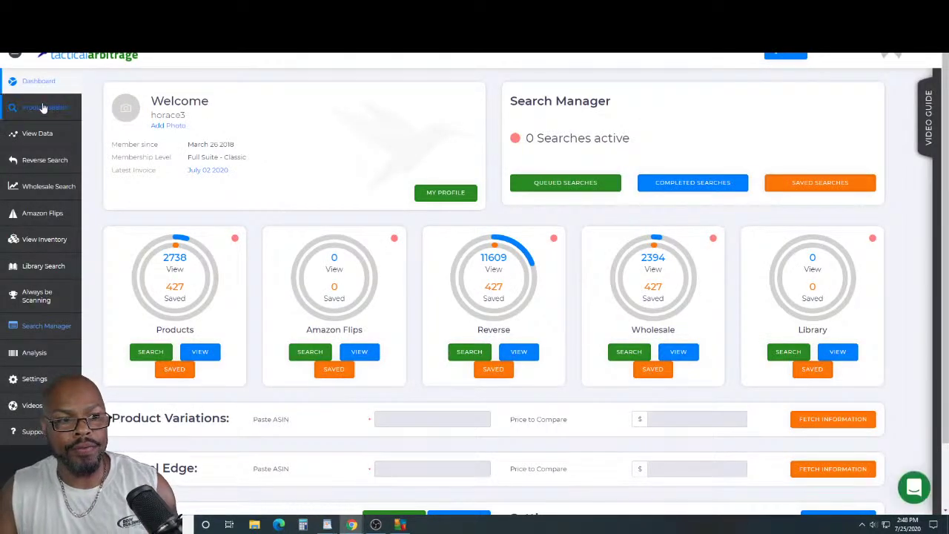
{"action": "left_click", "coordinate": [42, 106]}
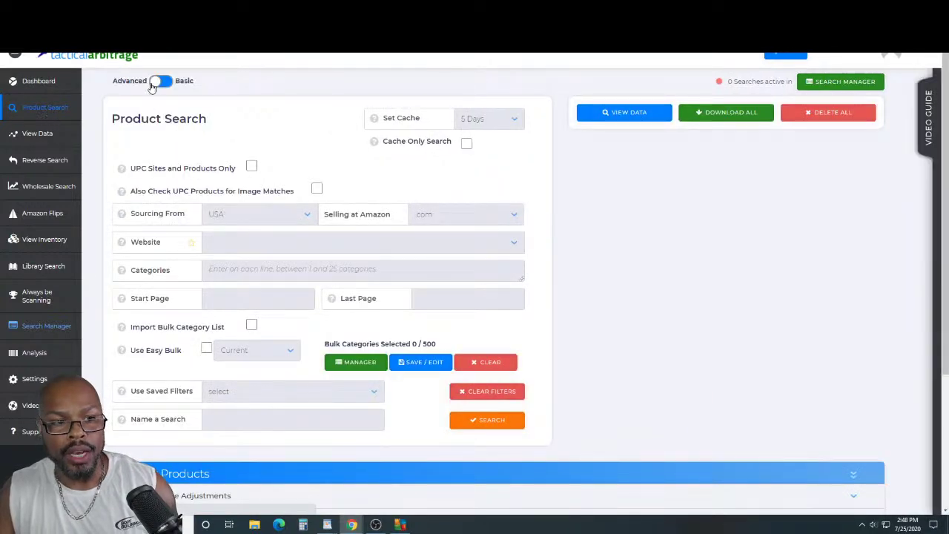
Browse the list of source websites available for the product search.
{"action": "left_click", "coordinate": [511, 231]}
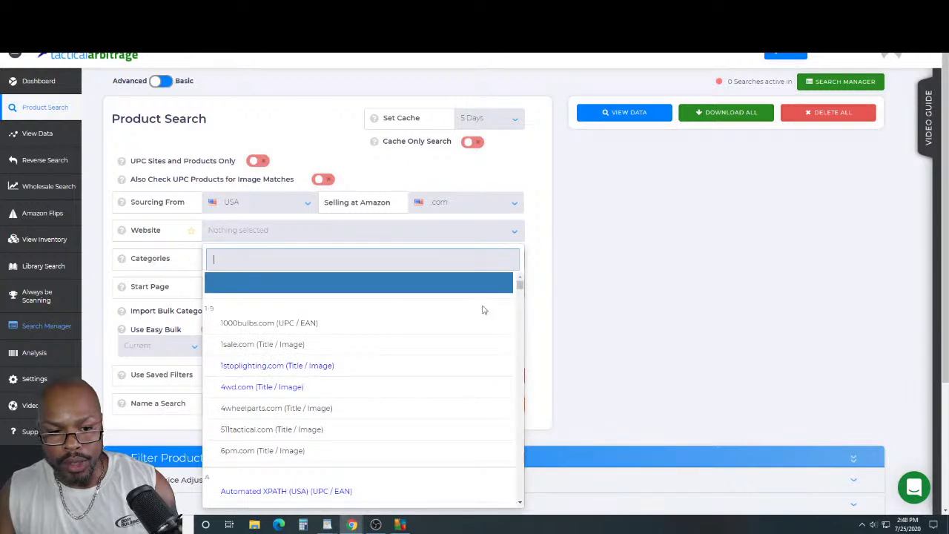
{"action": "scroll", "coordinate": [482, 309], "scroll_direction": "down", "scroll_amount": 1}
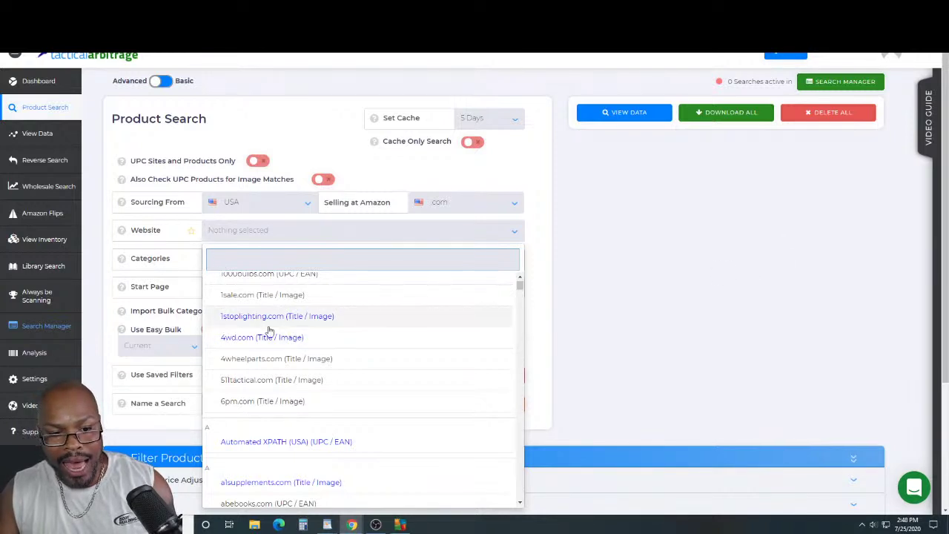
{"action": "scroll", "coordinate": [513, 323], "scroll_direction": "down", "scroll_amount": 3}
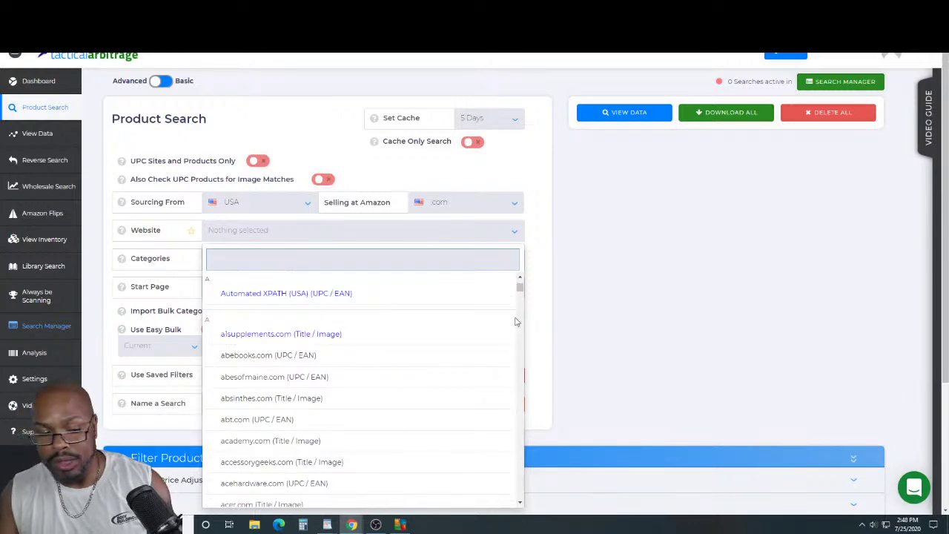
{"action": "scroll", "coordinate": [517, 321], "scroll_direction": "down", "scroll_amount": 1}
{"action": "scroll", "coordinate": [517, 322], "scroll_direction": "down", "scroll_amount": 5}
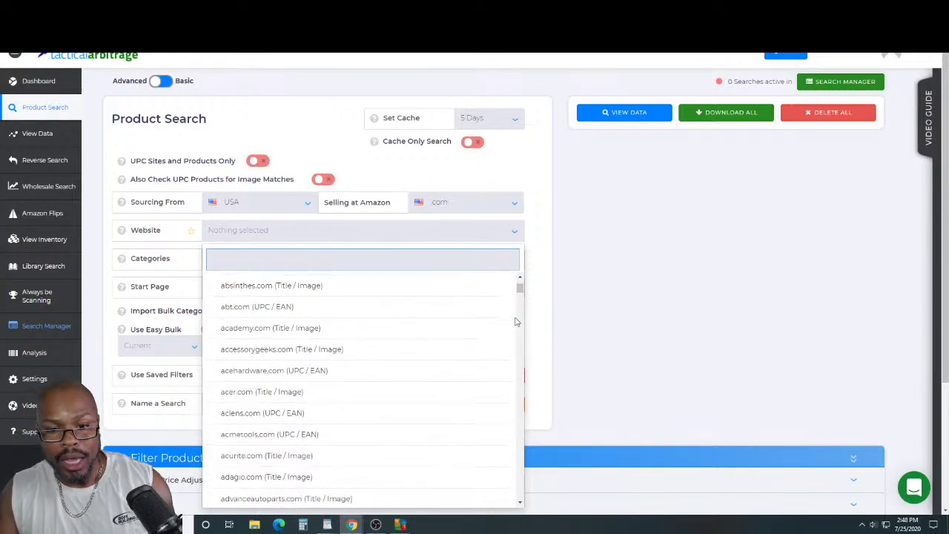
{"action": "scroll", "coordinate": [517, 321], "scroll_direction": "down", "scroll_amount": 2}
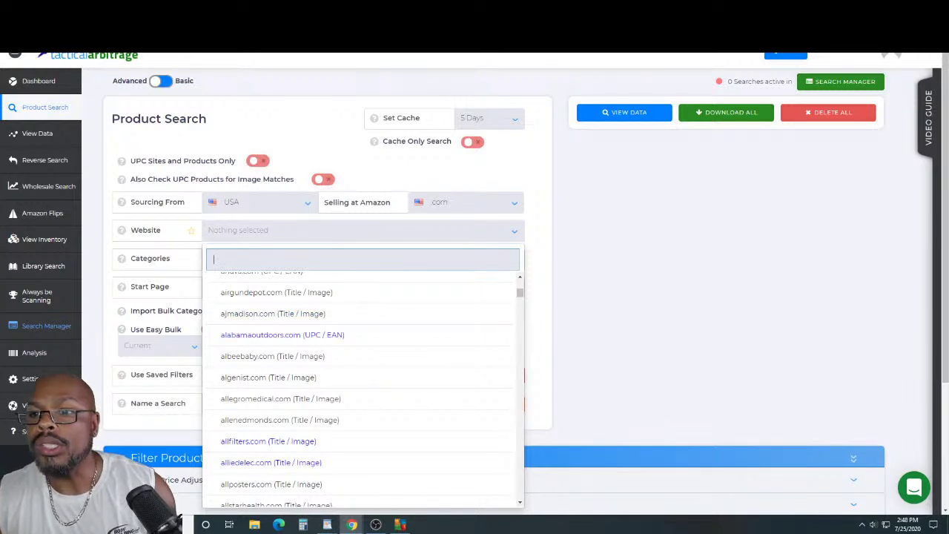
{"action": "key", "text": "ctrl+Tab"}
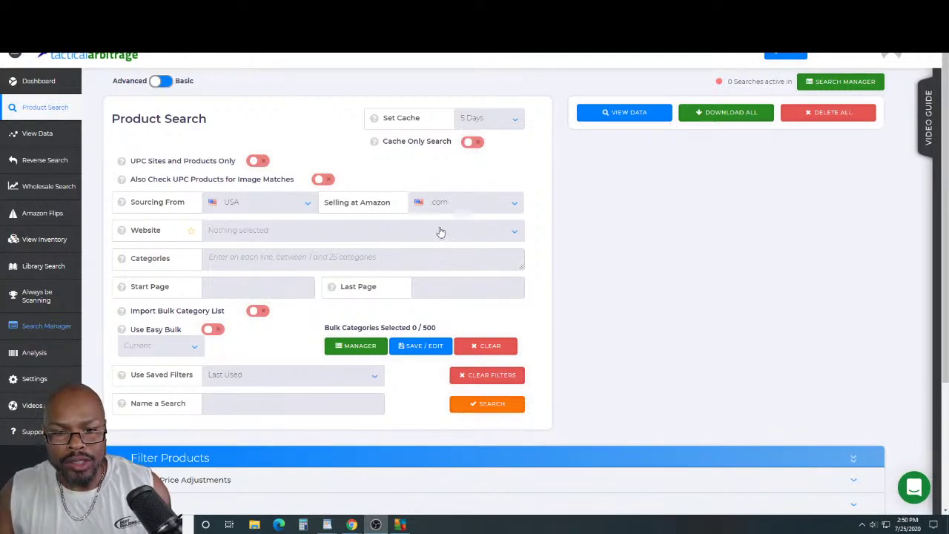
Select target.com as the source website and add its Grocery category to the bulk list.
{"action": "left_click", "coordinate": [490, 234]}
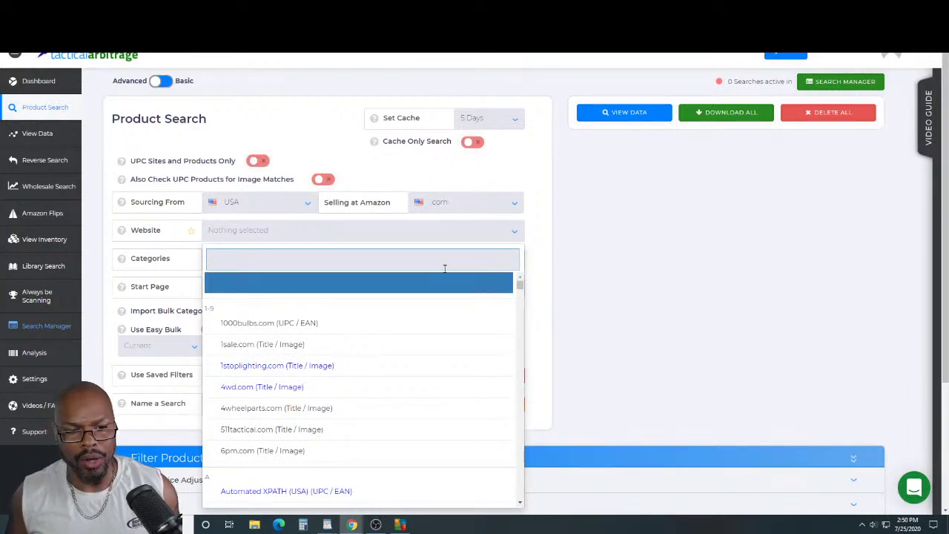
{"action": "type", "text": "ta"}
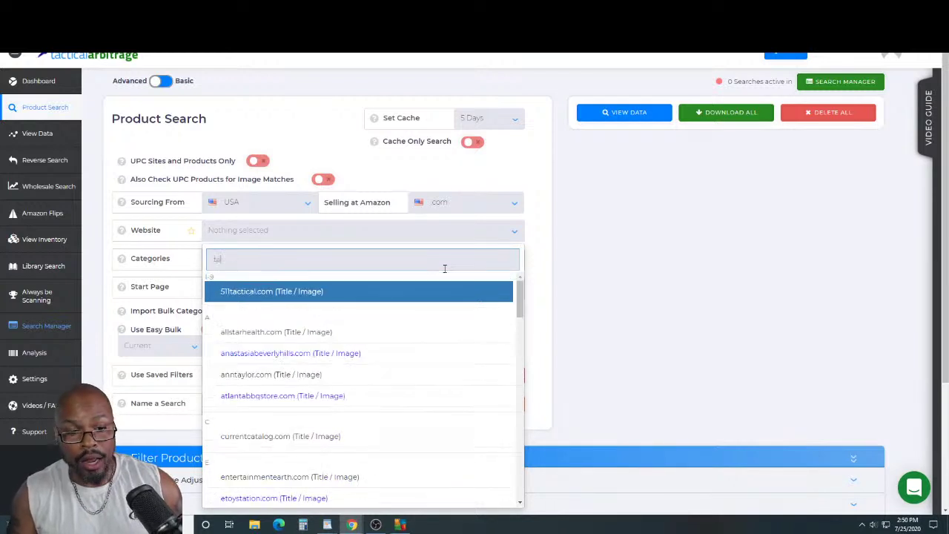
{"action": "type", "text": "rg"}
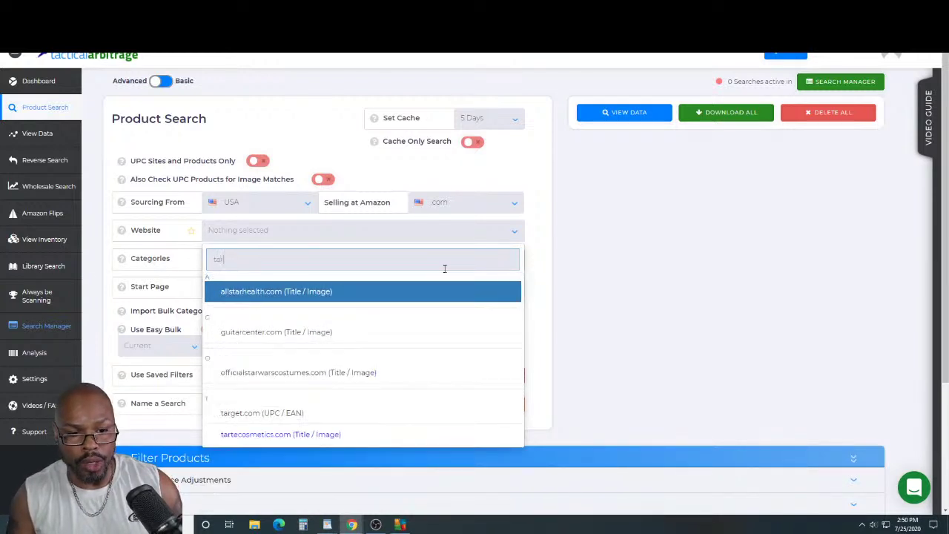
{"action": "left_click", "coordinate": [255, 292]}
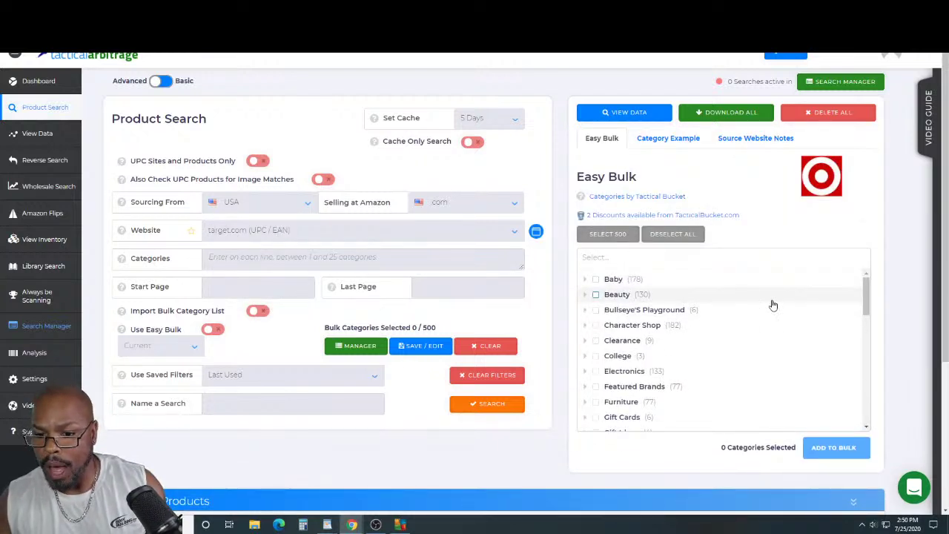
{"action": "scroll", "coordinate": [869, 306], "scroll_direction": "down", "scroll_amount": 1}
{"action": "left_click_drag", "start_coordinate": [869, 306], "coordinate": [866, 328]}
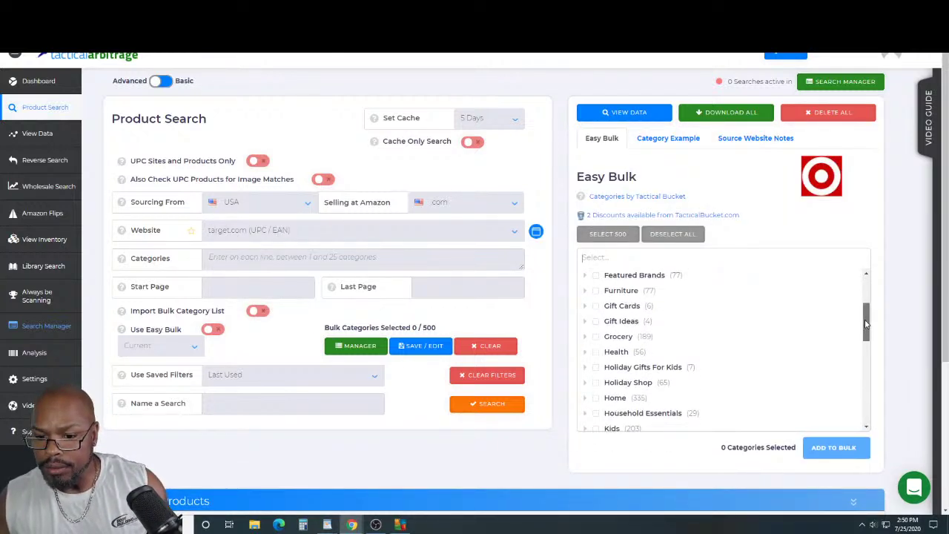
{"action": "left_click", "coordinate": [597, 337]}
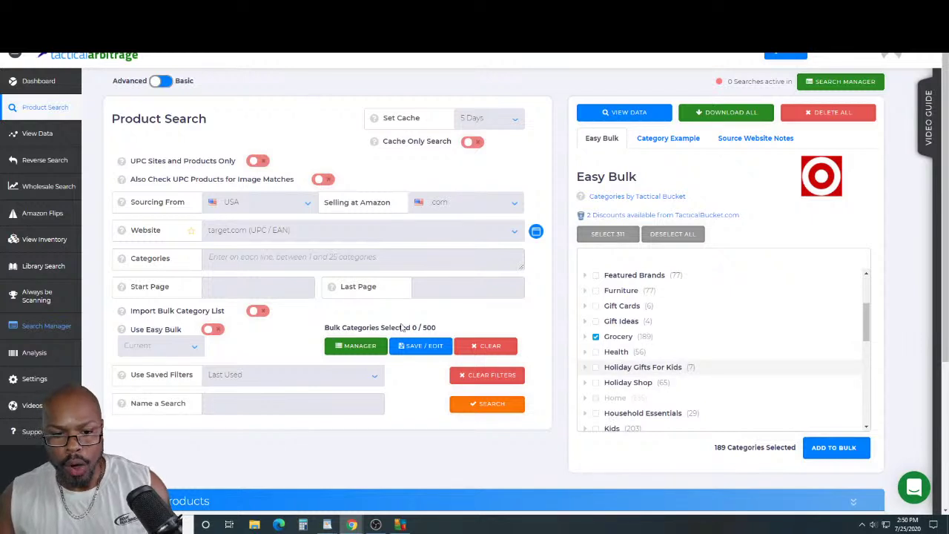
{"action": "left_click", "coordinate": [833, 448]}
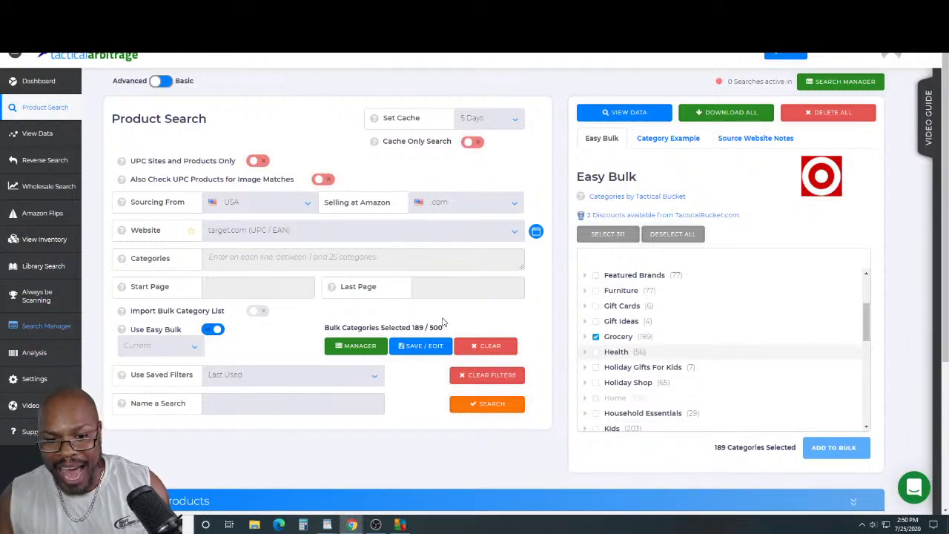
Switch the source website to walmart.com and look through its Easy Bulk categories for food.
{"action": "left_click", "coordinate": [405, 237]}
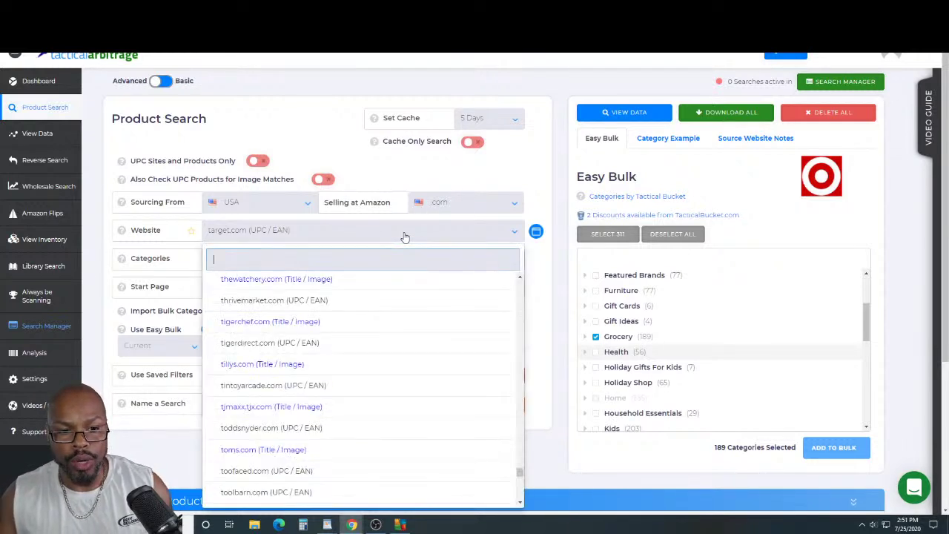
{"action": "type", "text": "wal"}
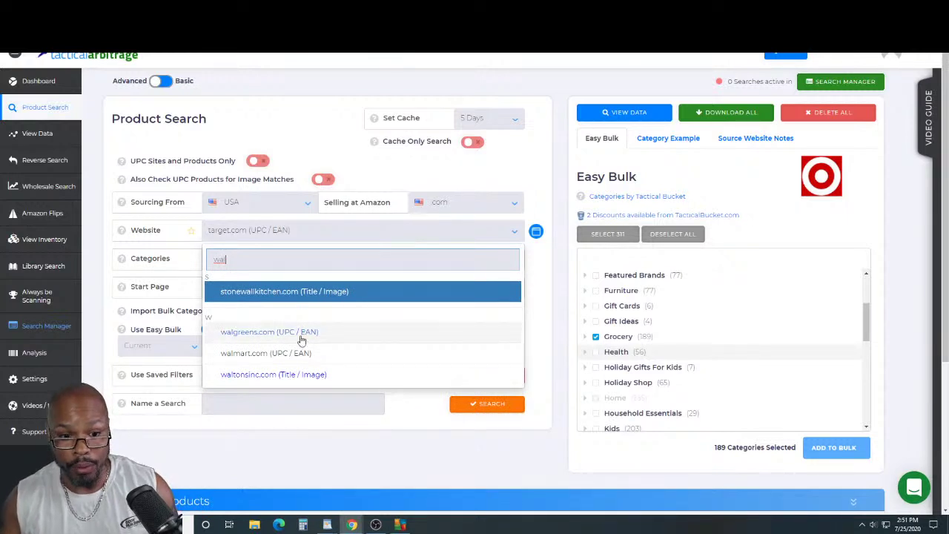
{"action": "left_click", "coordinate": [285, 356]}
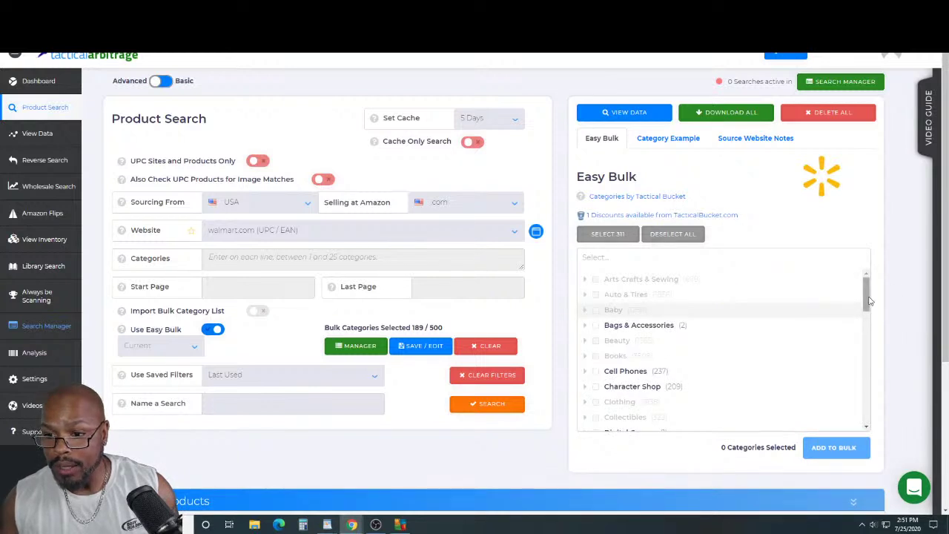
{"action": "left_click_drag", "start_coordinate": [870, 301], "coordinate": [866, 333]}
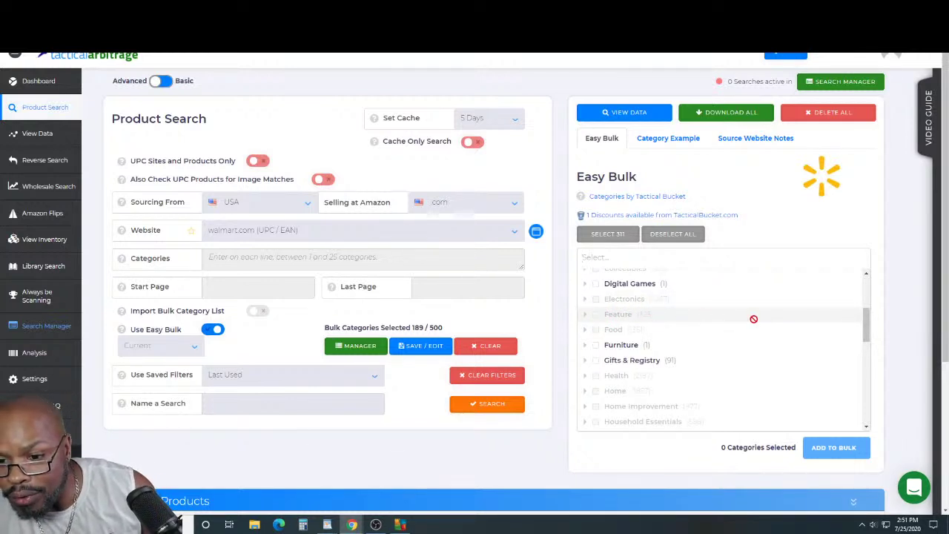
{"action": "mouse_move", "coordinate": [867, 327]}
{"action": "left_mouse_down"}
{"action": "mouse_move", "coordinate": [864, 370]}
{"action": "mouse_move", "coordinate": [860, 319]}
{"action": "mouse_move", "coordinate": [862, 342]}
{"action": "left_mouse_up"}
Search the source website list for "big" and clear the search text.
{"action": "left_click", "coordinate": [347, 236]}
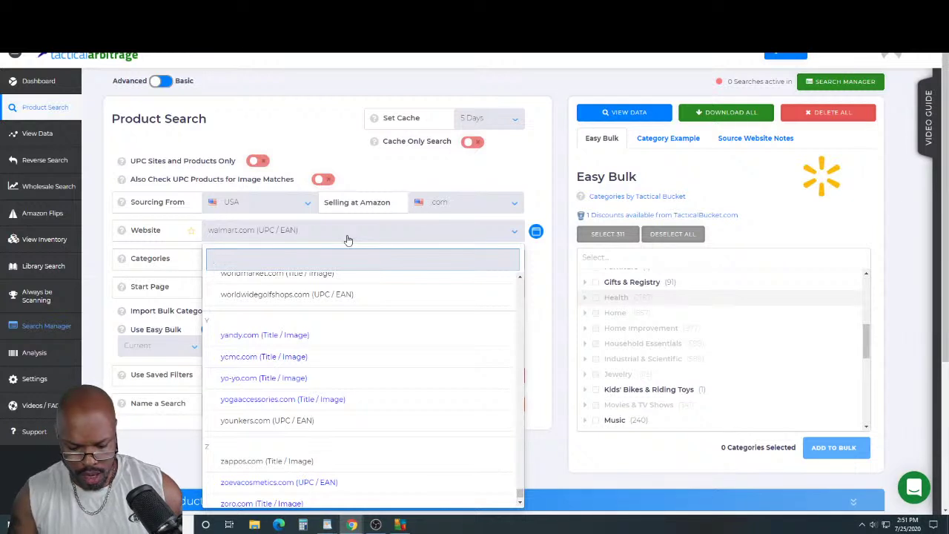
{"action": "type", "text": "big"}
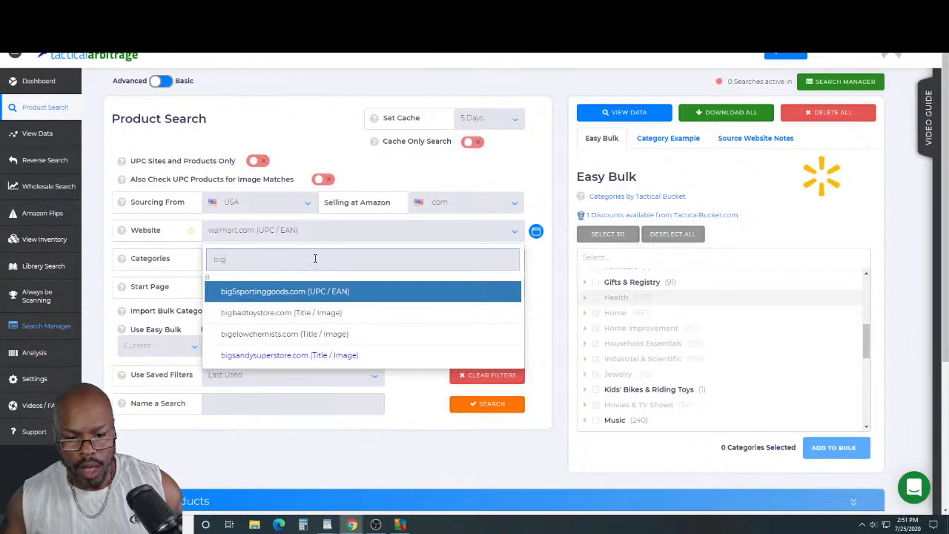
{"action": "key", "text": "BackSpace"}
{"action": "key", "text": "BackSpace"}
{"action": "key", "text": "BackSpace"}
Select dollargeneral.com as the source website and add its Food & Beverage category to the bulk list.
{"action": "type", "text": "d"}
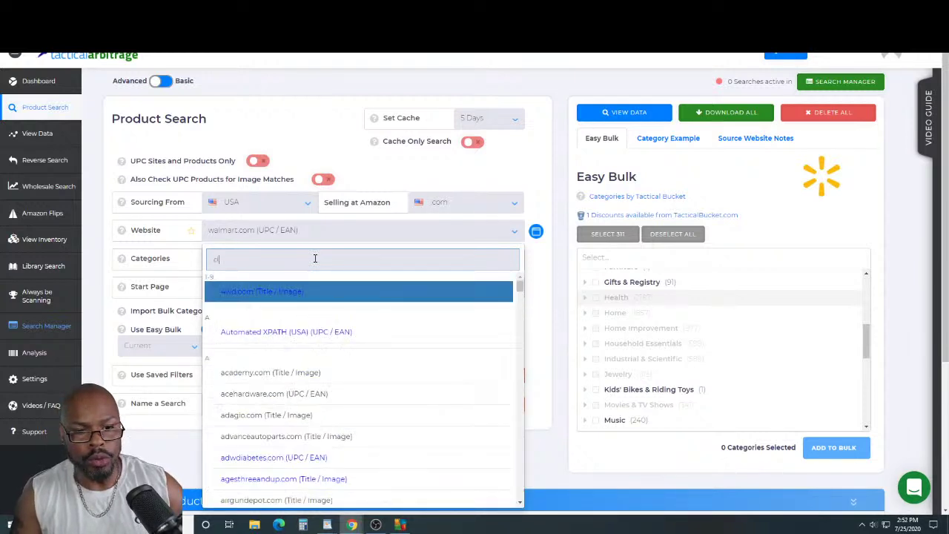
{"action": "type", "text": "oll"}
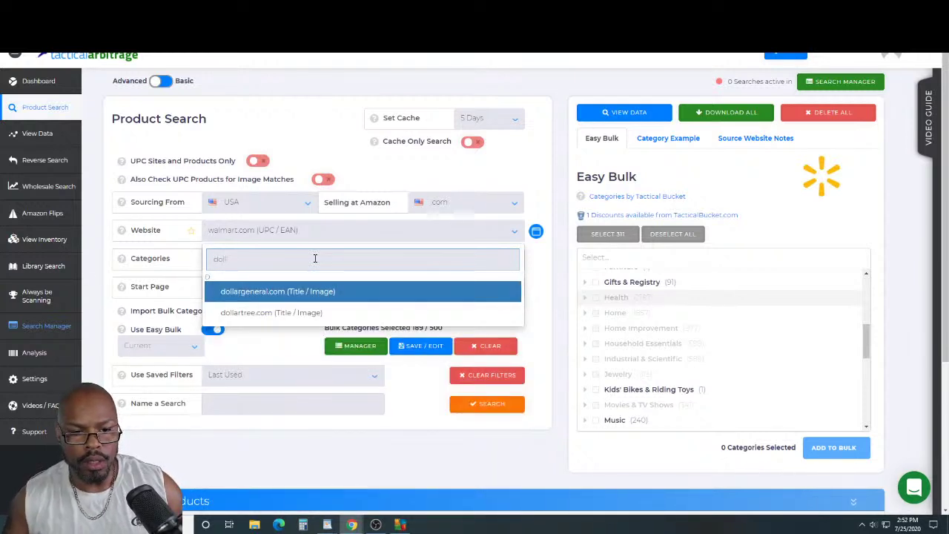
{"action": "left_click", "coordinate": [280, 291]}
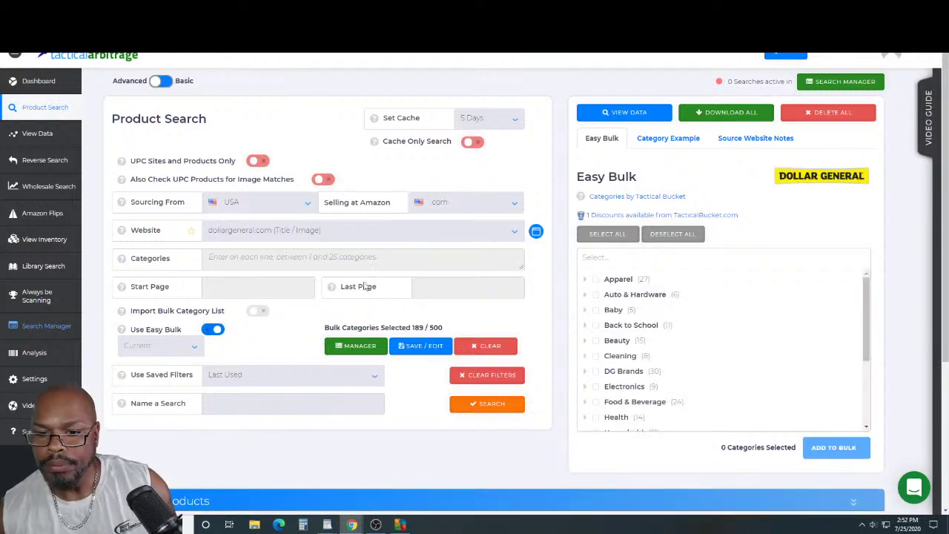
{"action": "scroll", "coordinate": [761, 284], "scroll_direction": "down", "scroll_amount": 3}
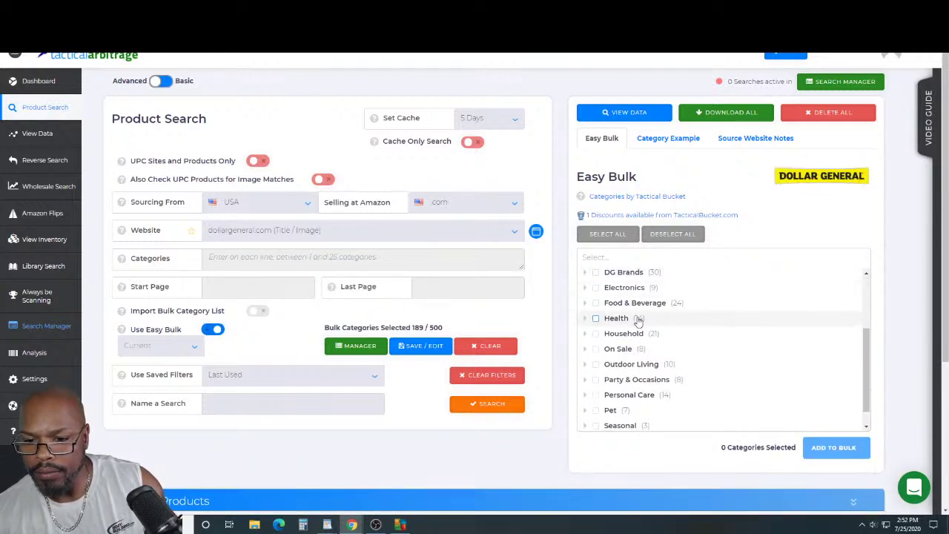
{"action": "left_click", "coordinate": [596, 304]}
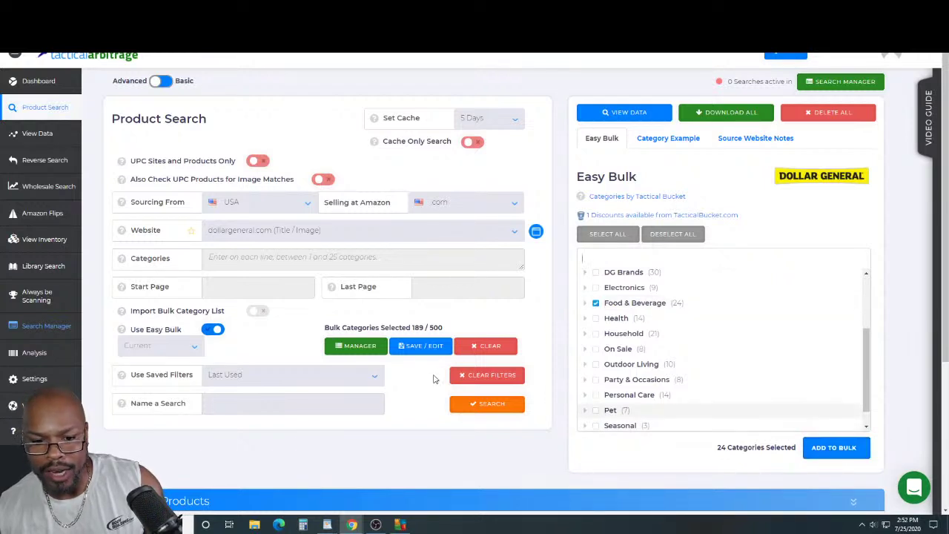
{"action": "left_click", "coordinate": [819, 447]}
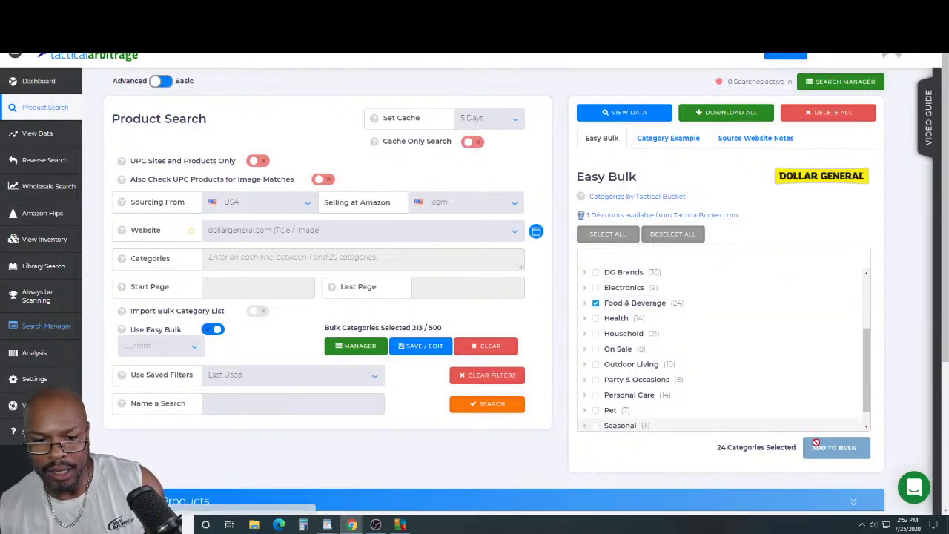
Select dollartree.com as the source website and add its Food, Candy & Drinks category to the bulk list.
{"action": "left_click", "coordinate": [272, 232]}
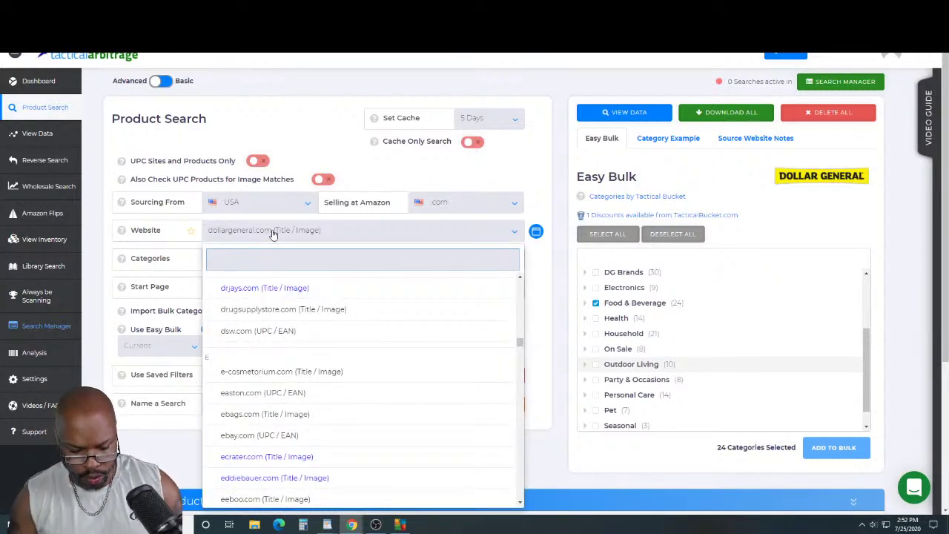
{"action": "type", "text": "dol"}
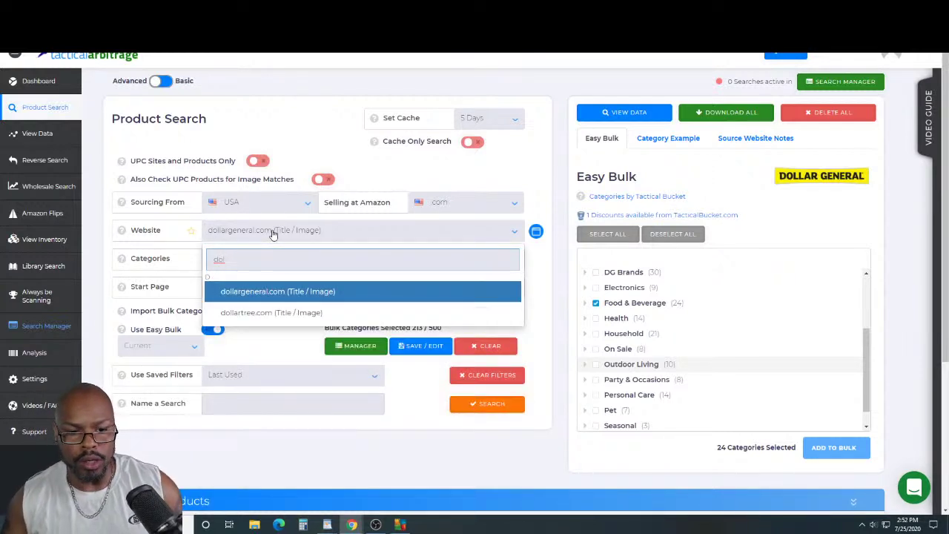
{"action": "left_click", "coordinate": [245, 313]}
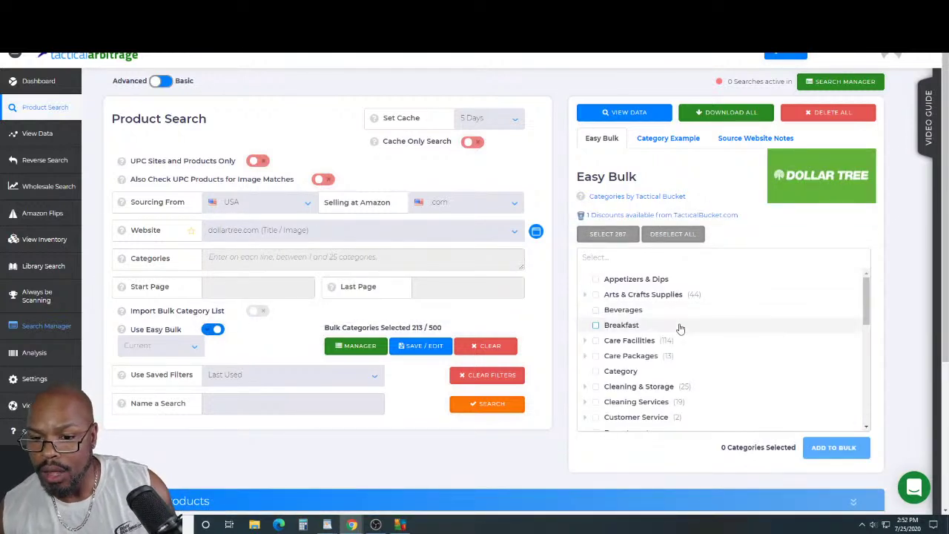
{"action": "scroll", "coordinate": [681, 326], "scroll_direction": "down", "scroll_amount": 5}
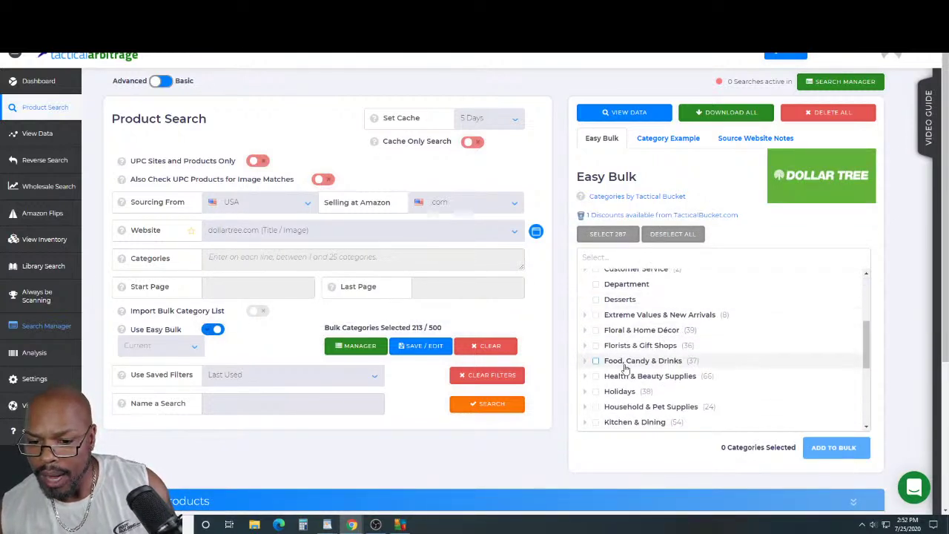
{"action": "left_click", "coordinate": [595, 361]}
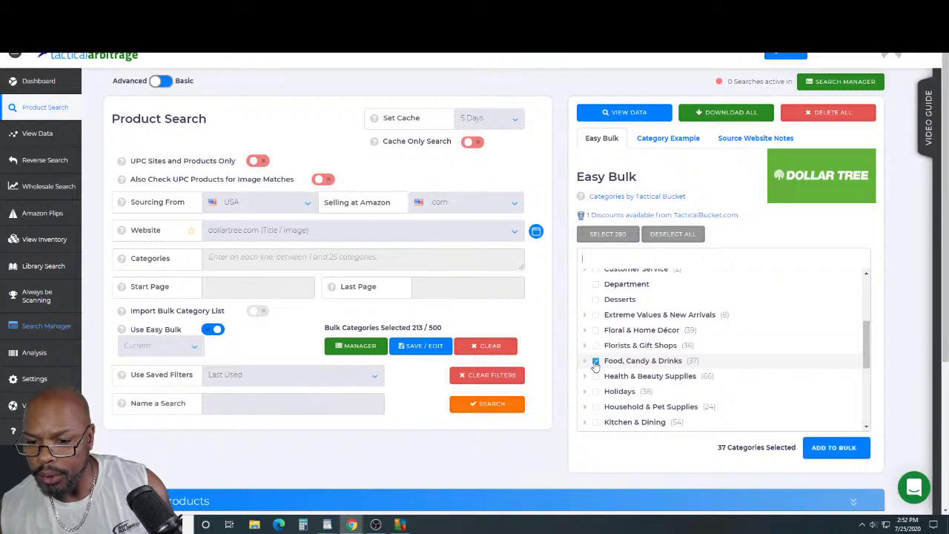
{"action": "left_click", "coordinate": [832, 449]}
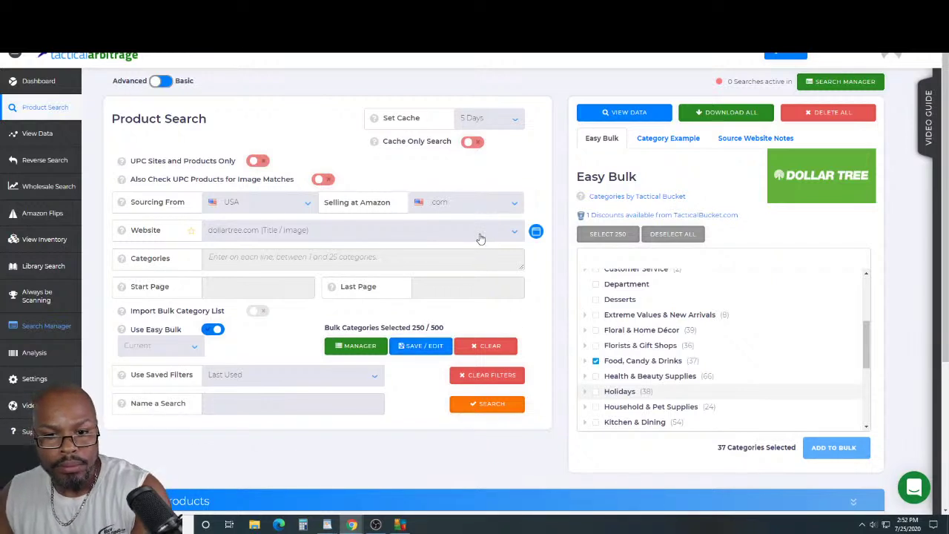
Select walmart.com as the source website and expand its Food category in the Easy Bulk list.
{"action": "left_click", "coordinate": [405, 233]}
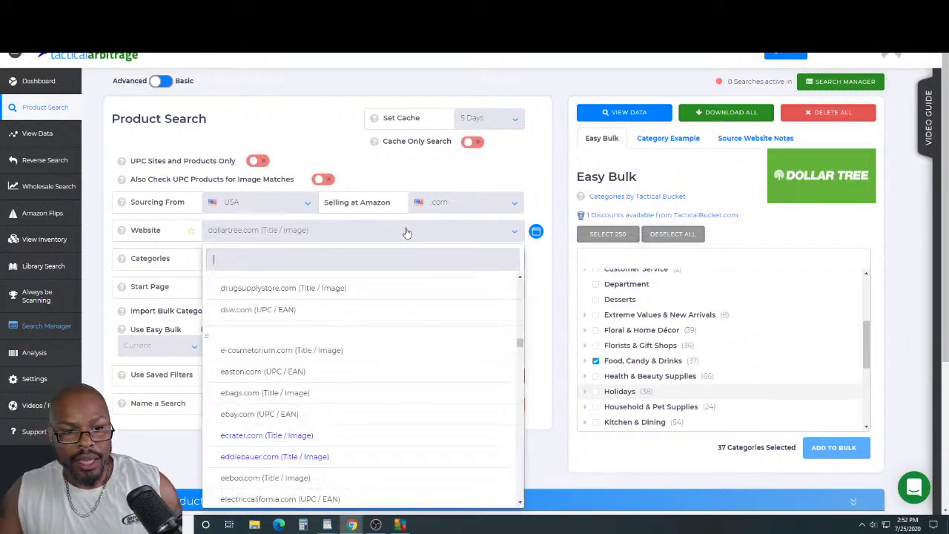
{"action": "type", "text": "walm"}
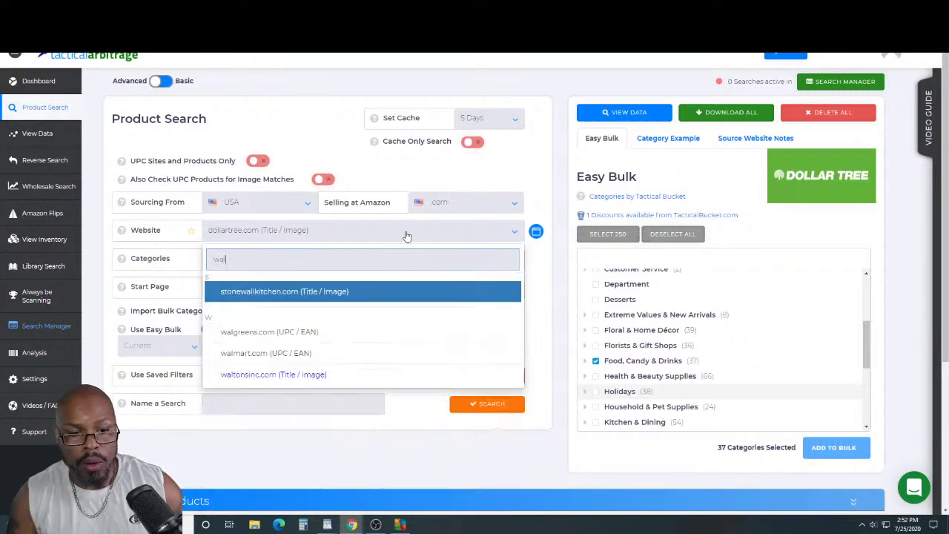
{"action": "left_click", "coordinate": [259, 294]}
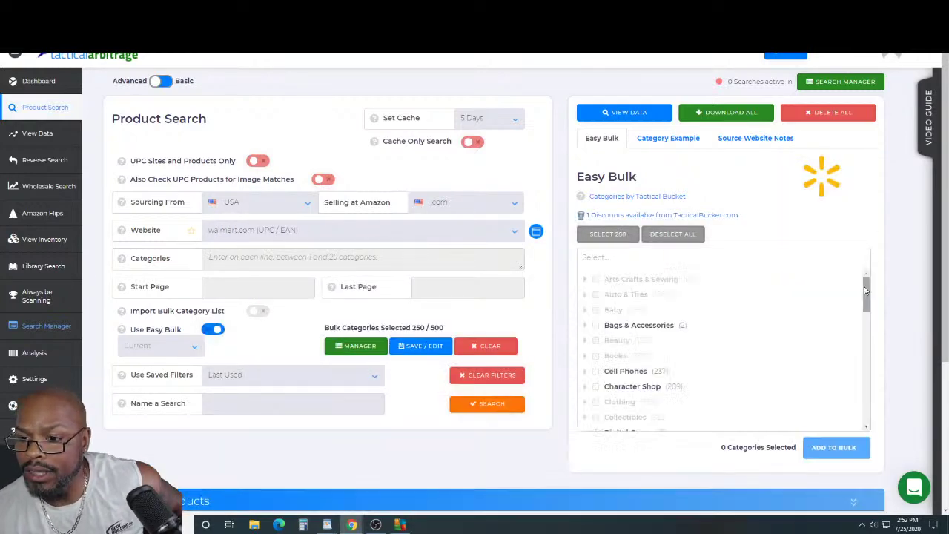
{"action": "scroll", "coordinate": [871, 300], "scroll_direction": "down", "scroll_amount": 1}
{"action": "mouse_move", "coordinate": [871, 300]}
{"action": "left_mouse_down"}
{"action": "mouse_move", "coordinate": [891, 416]}
{"action": "mouse_move", "coordinate": [887, 322]}
{"action": "left_mouse_up"}
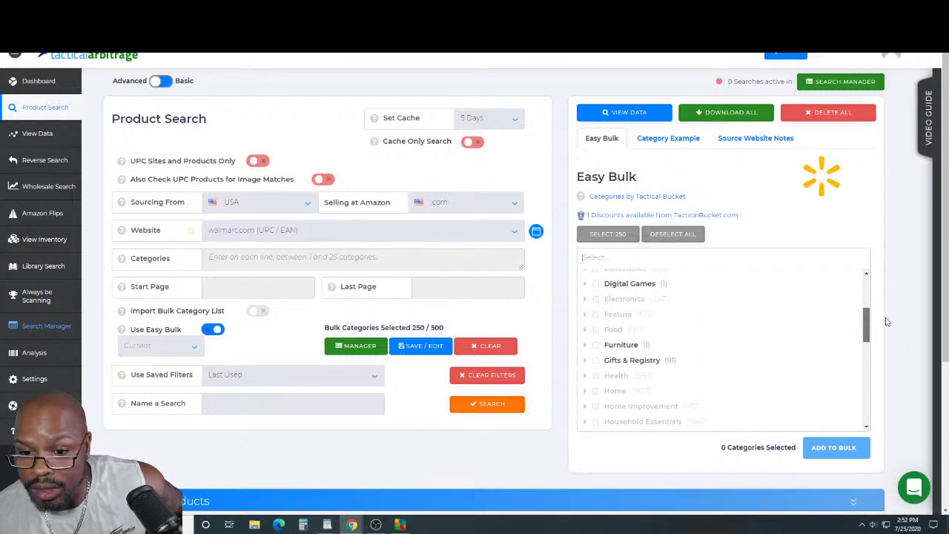
{"action": "left_click", "coordinate": [585, 330]}
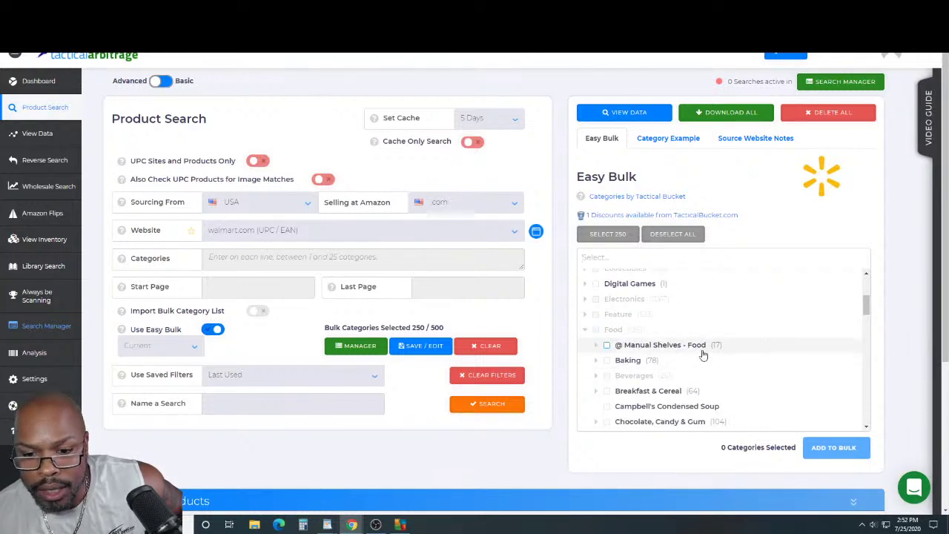
{"action": "left_click", "coordinate": [607, 346]}
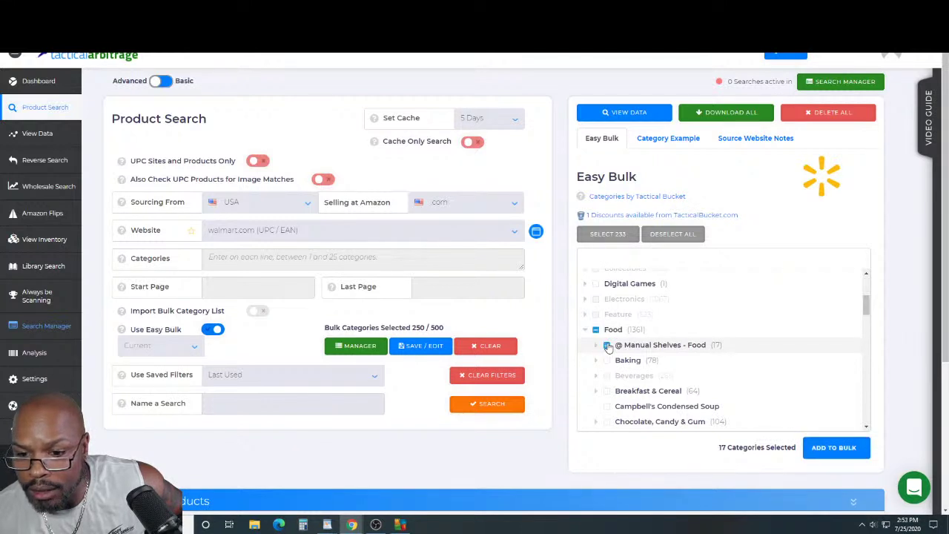
{"action": "scroll", "coordinate": [607, 346], "scroll_direction": "down", "scroll_amount": 1}
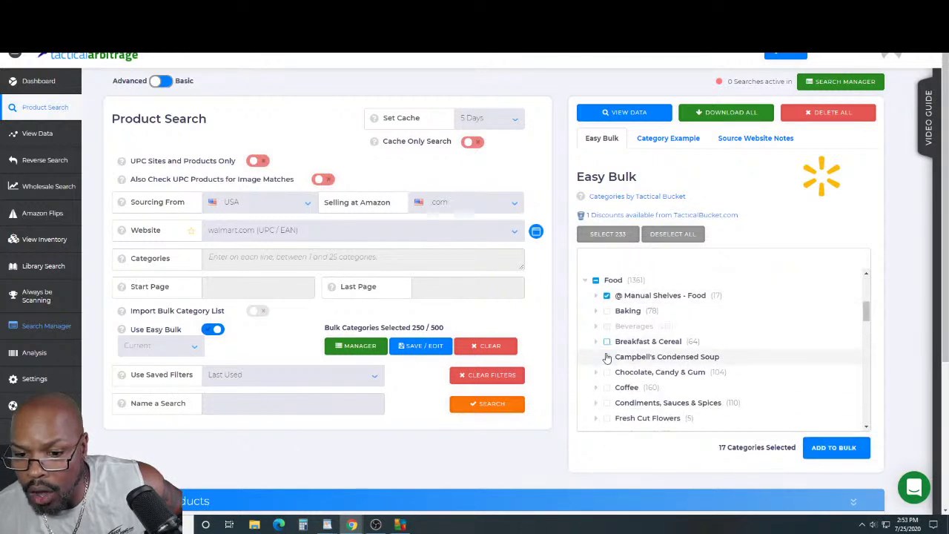
{"action": "left_click", "coordinate": [607, 373]}
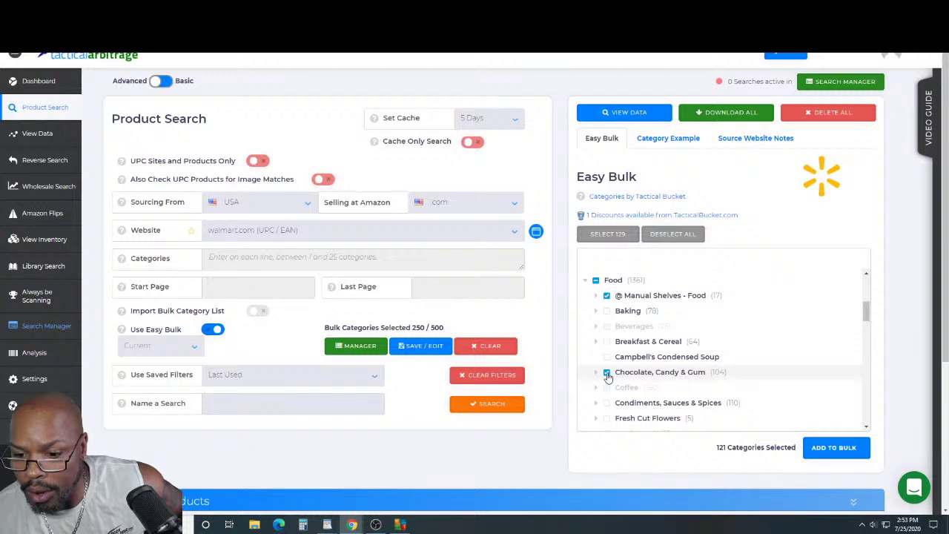
{"action": "scroll", "coordinate": [607, 376], "scroll_direction": "down", "scroll_amount": 1}
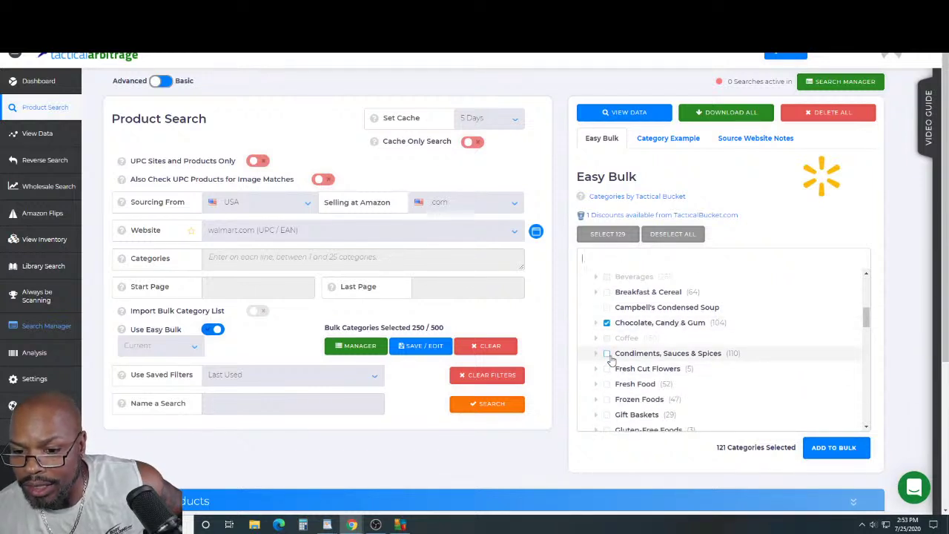
{"action": "scroll", "coordinate": [610, 358], "scroll_direction": "down", "scroll_amount": 2}
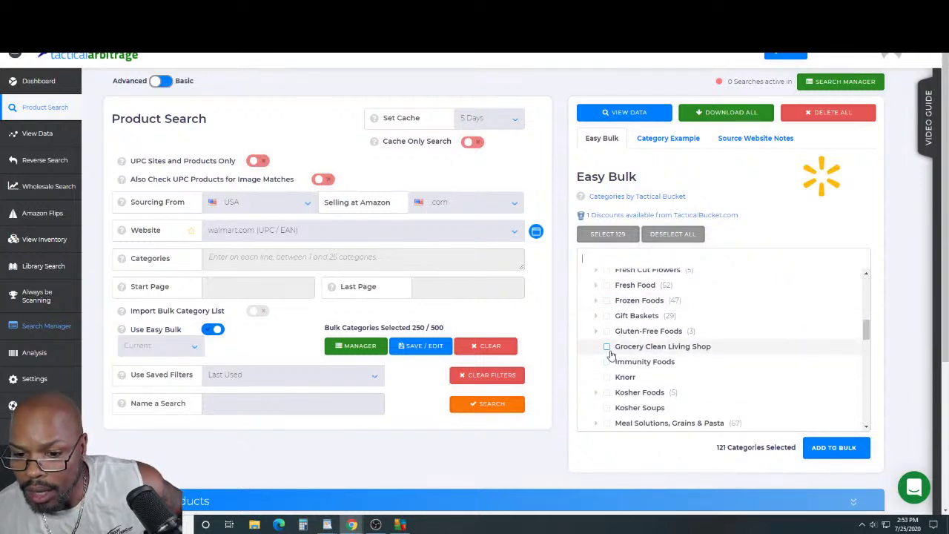
{"action": "scroll", "coordinate": [609, 354], "scroll_direction": "down", "scroll_amount": 5}
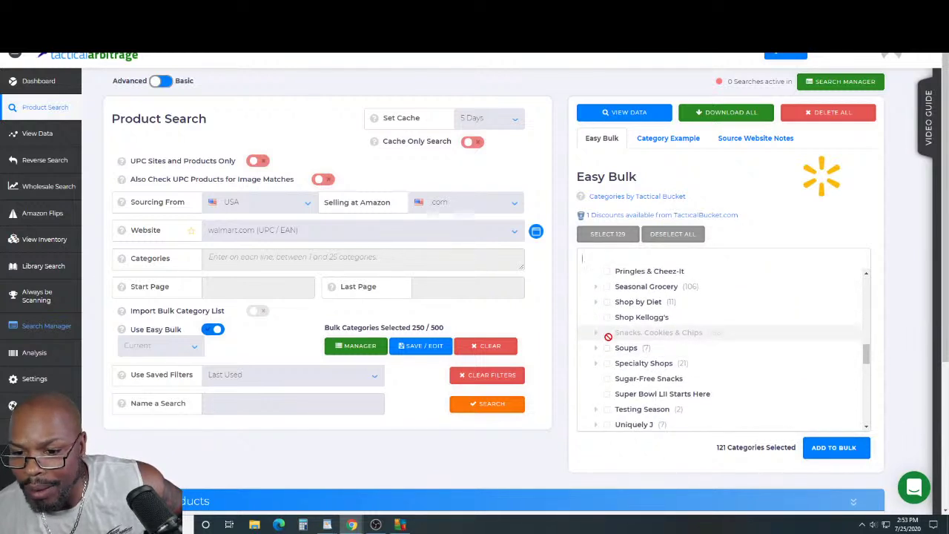
{"action": "scroll", "coordinate": [611, 334], "scroll_direction": "up", "scroll_amount": 6}
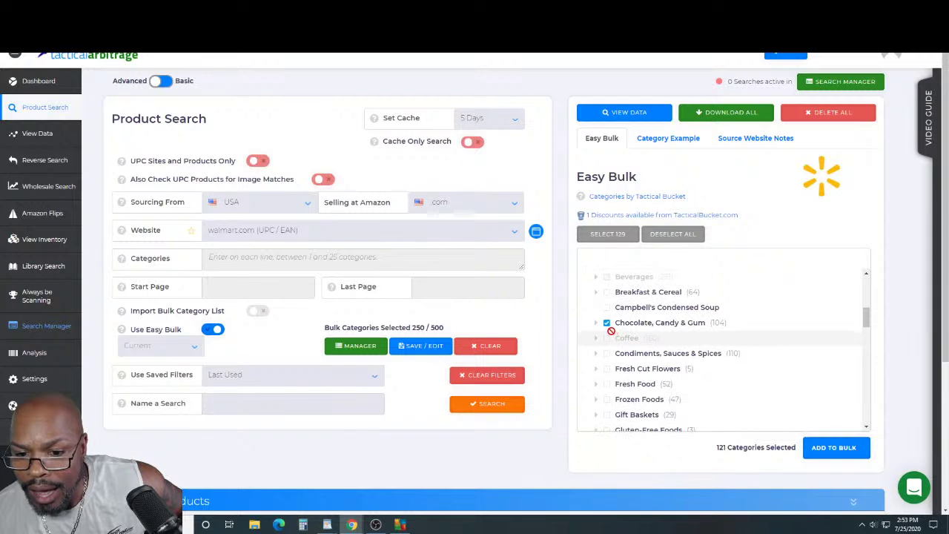
{"action": "left_click", "coordinate": [607, 324]}
{"action": "scroll", "coordinate": [609, 337], "scroll_direction": "up", "scroll_amount": 2}
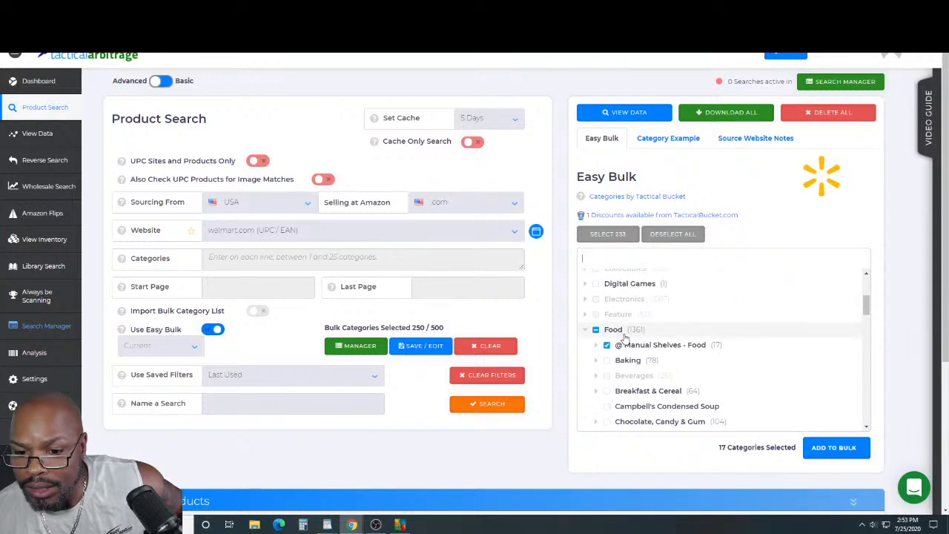
{"action": "left_click", "coordinate": [607, 346]}
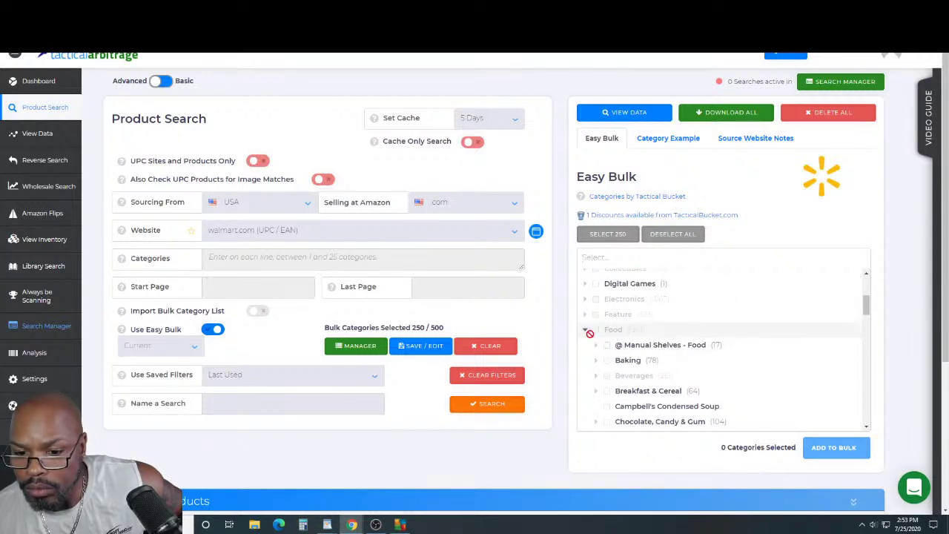
Add walmart.com's Snacks, Cookies & Chips subcategory under Food to the bulk list.
{"action": "scroll", "coordinate": [607, 347], "scroll_direction": "down", "scroll_amount": 5}
{"action": "scroll", "coordinate": [606, 346], "scroll_direction": "down", "scroll_amount": 3}
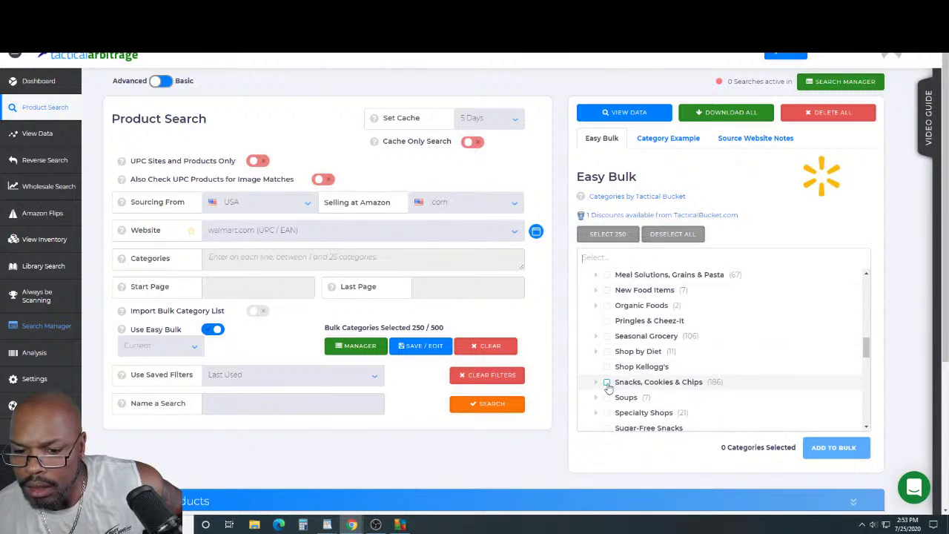
{"action": "left_click", "coordinate": [608, 383]}
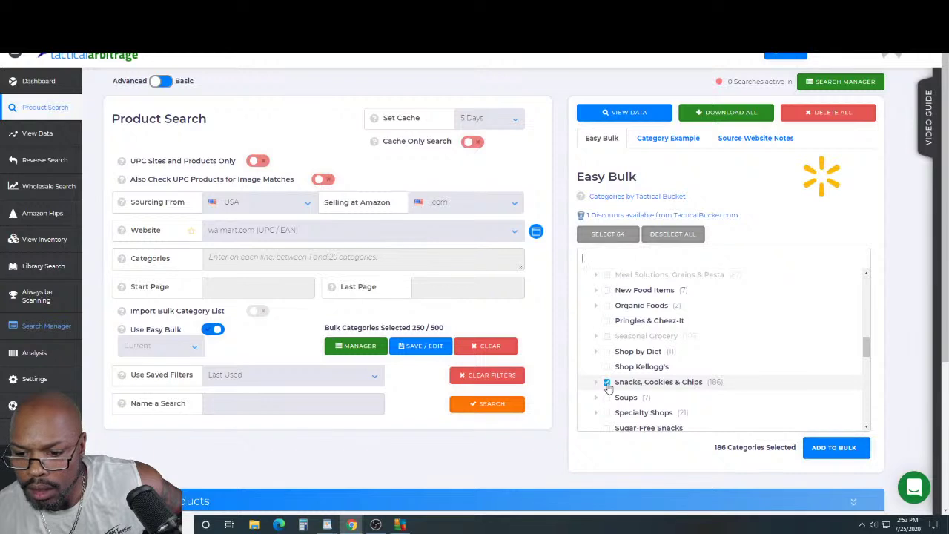
{"action": "left_click", "coordinate": [835, 447]}
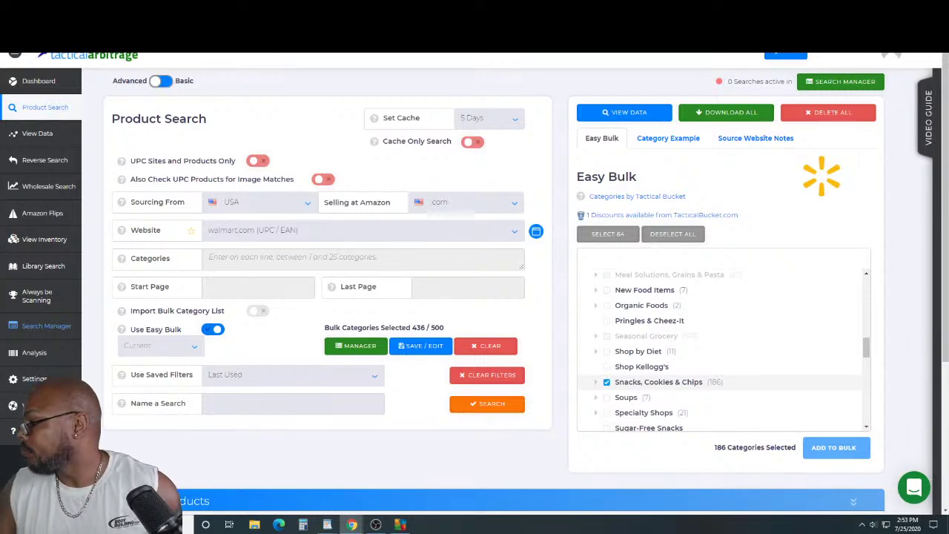
Switch to the TacticalBucket site and open the Multi Store Bulk List generator from its dashboard.
{"action": "key", "text": "ctrl+Tab"}
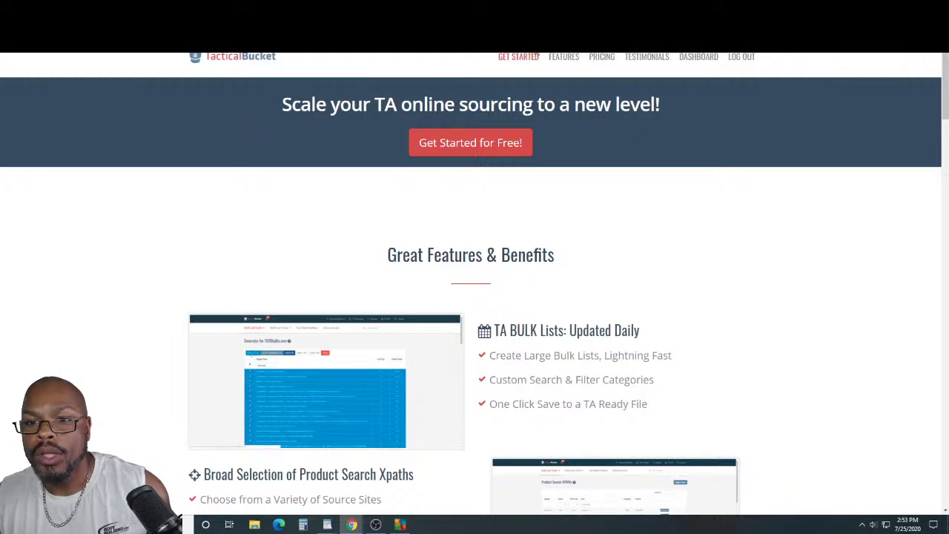
{"action": "left_click", "coordinate": [699, 58]}
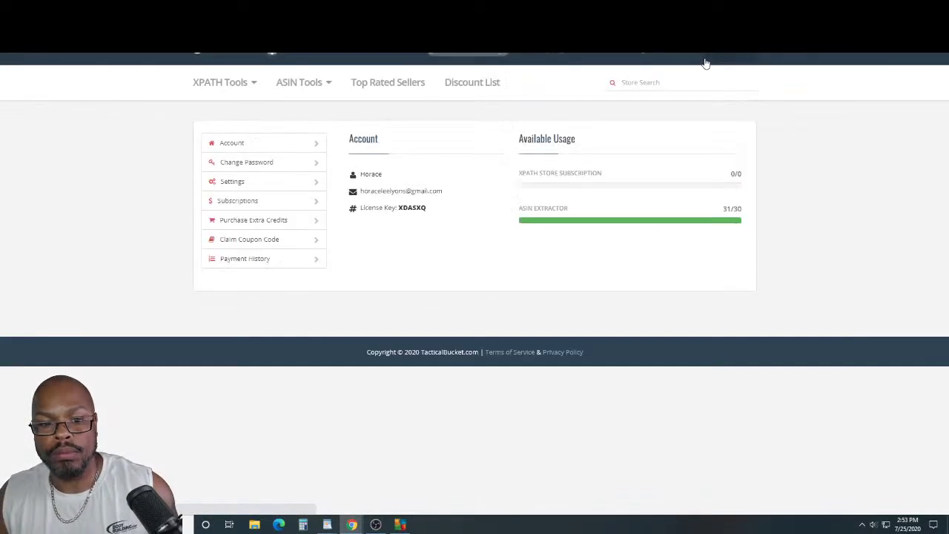
{"action": "left_click", "coordinate": [240, 90]}
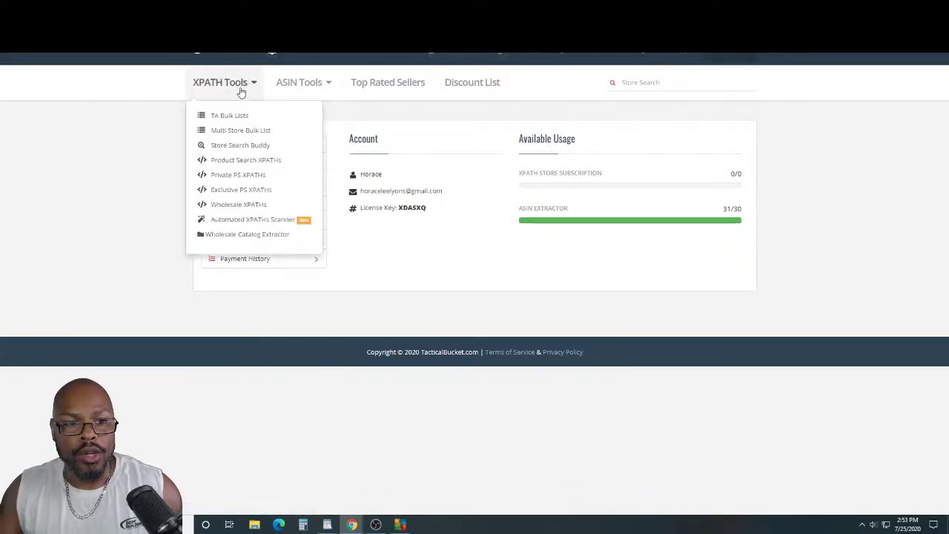
{"action": "left_click", "coordinate": [236, 132]}
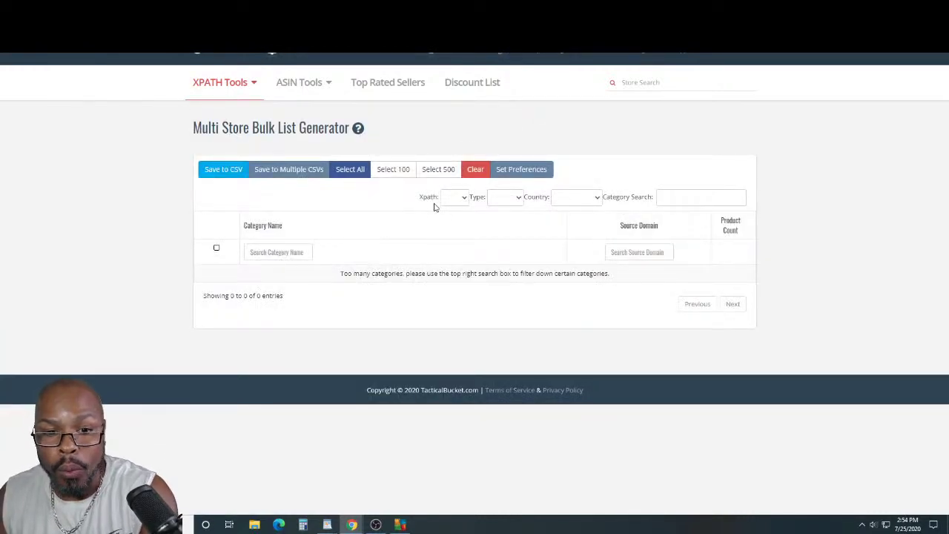
Check the Xpath and Type filter options, then limit the categories to country USA and search them for "food".
{"action": "left_click", "coordinate": [463, 198]}
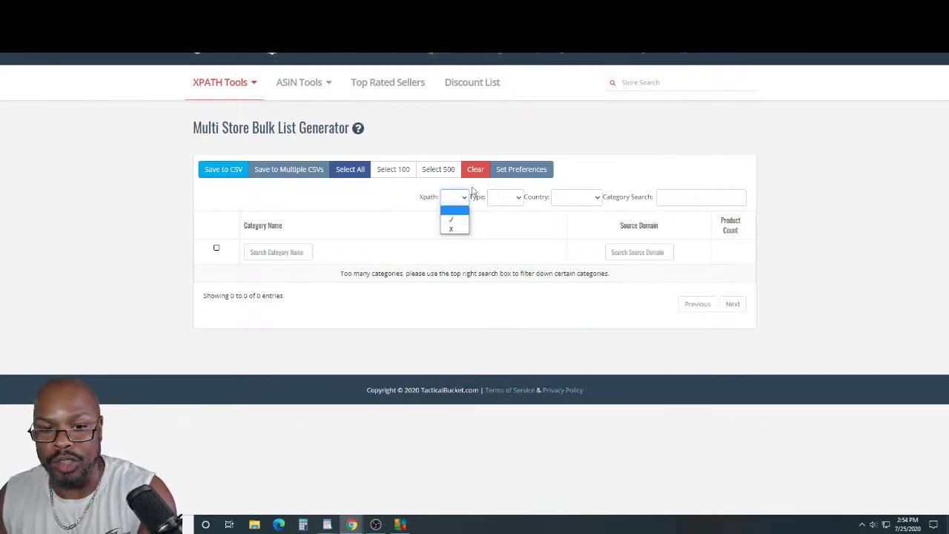
{"action": "left_click", "coordinate": [474, 190]}
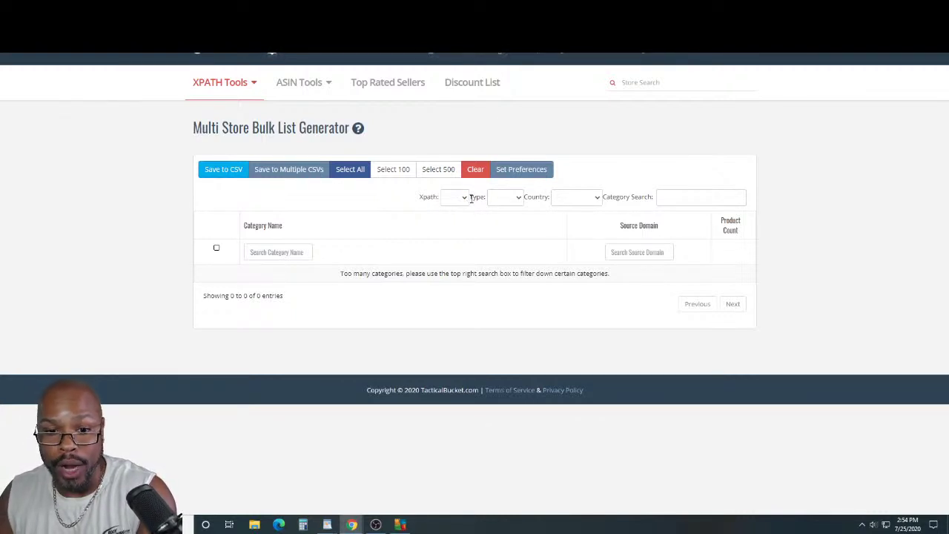
{"action": "left_click", "coordinate": [520, 198]}
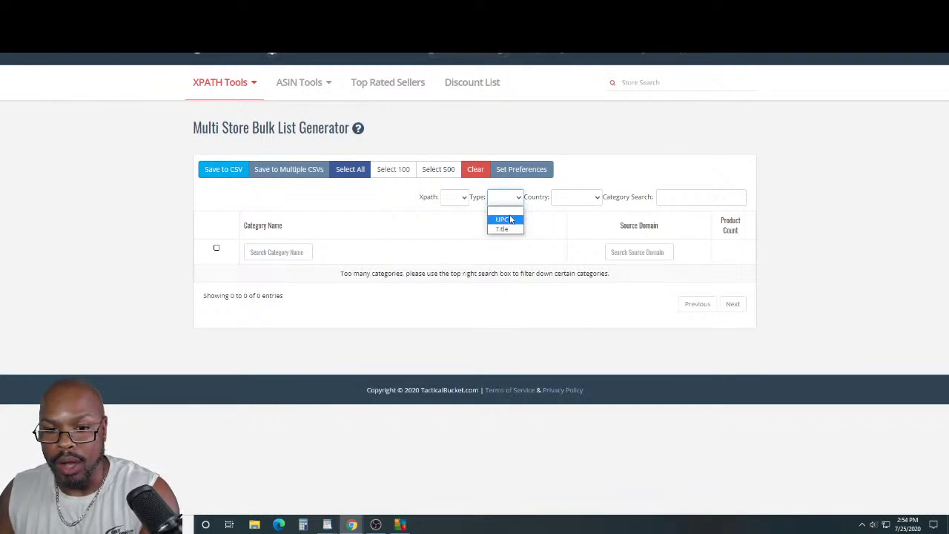
{"action": "left_click", "coordinate": [577, 198]}
{"action": "left_click", "coordinate": [586, 216]}
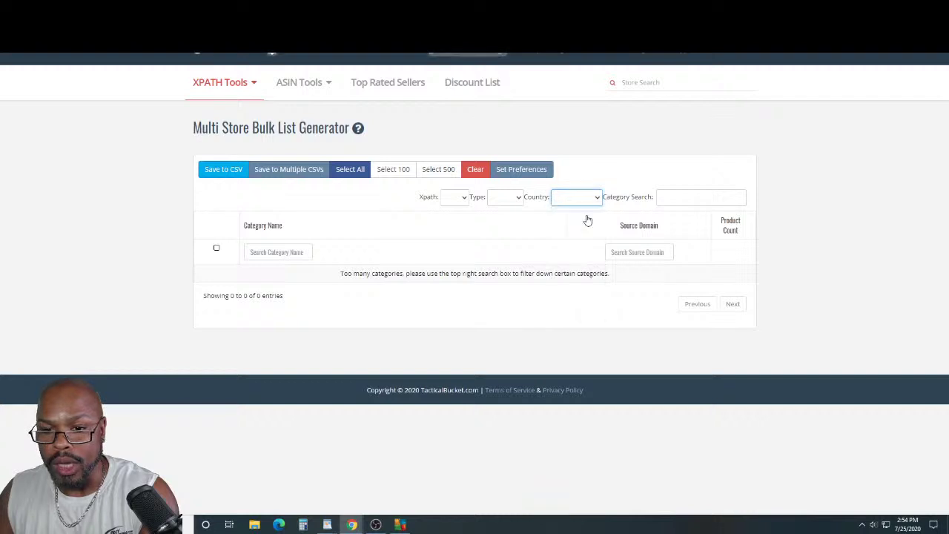
{"action": "left_click", "coordinate": [691, 198]}
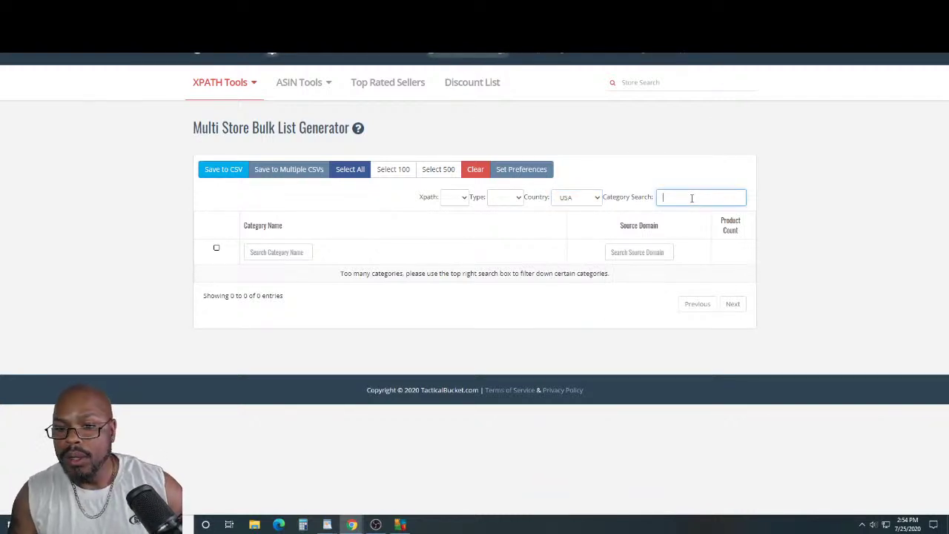
{"action": "type", "text": "food"}
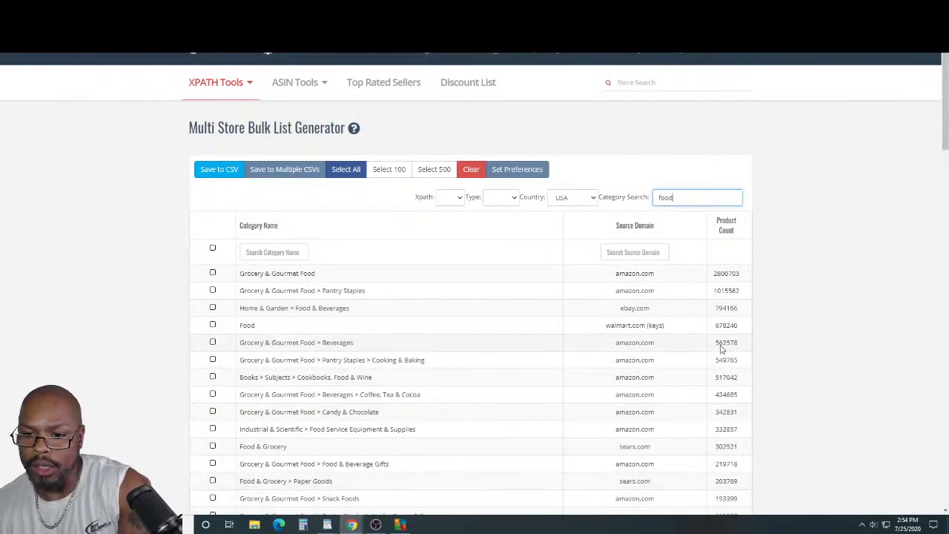
Look through the food category results, examining their category names, source domains and product counts.
{"action": "scroll", "coordinate": [683, 301], "scroll_direction": "down", "scroll_amount": 6}
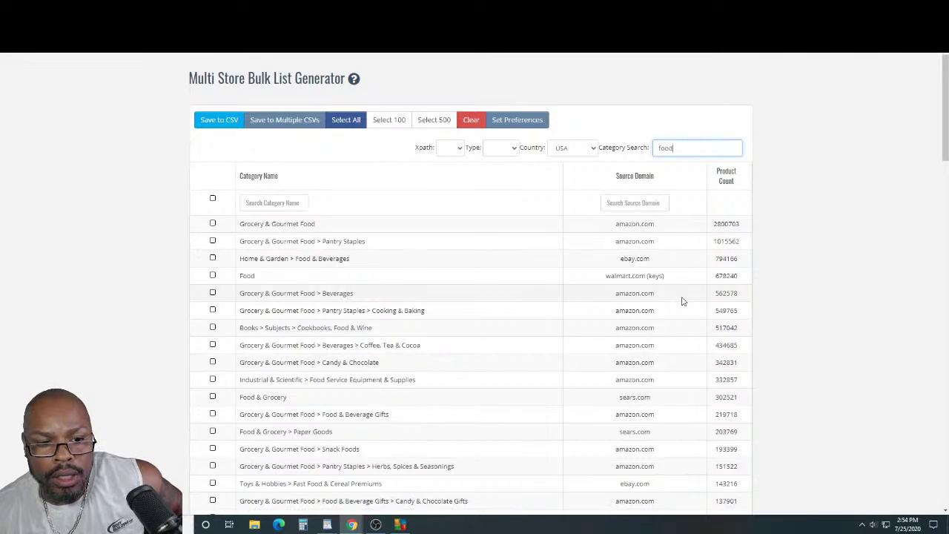
{"action": "scroll", "coordinate": [675, 290], "scroll_direction": "down", "scroll_amount": 15}
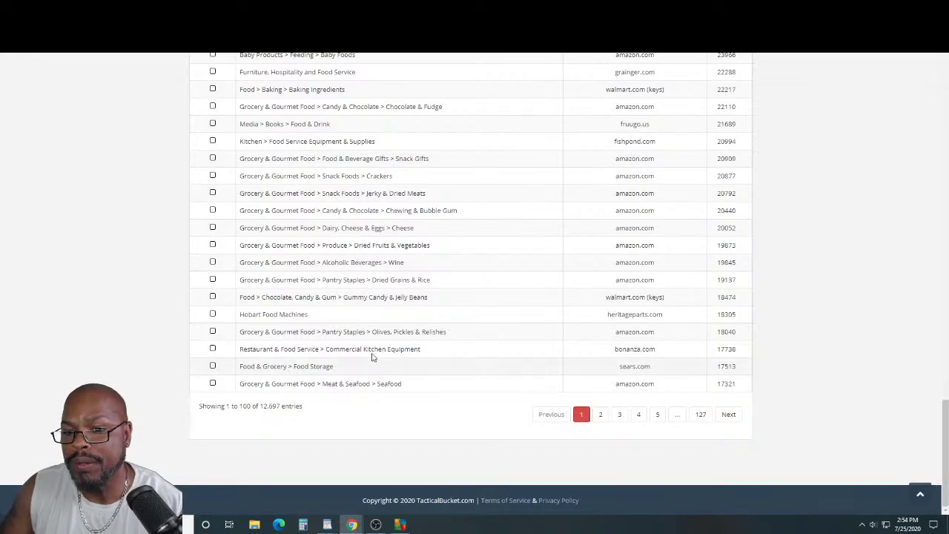
{"action": "scroll", "coordinate": [654, 324], "scroll_direction": "up", "scroll_amount": 1}
{"action": "scroll", "coordinate": [655, 324], "scroll_direction": "up", "scroll_amount": 2}
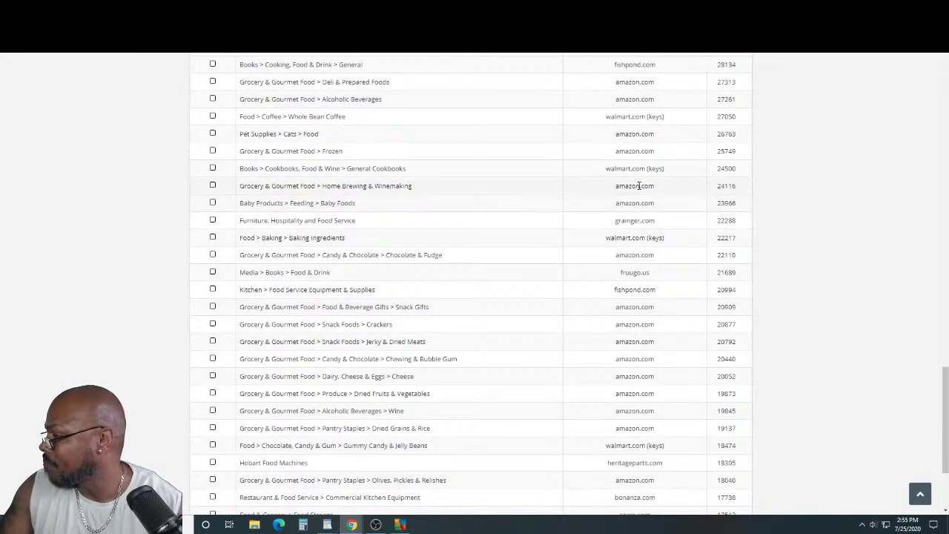
{"action": "scroll", "coordinate": [643, 210], "scroll_direction": "up", "scroll_amount": 6}
{"action": "scroll", "coordinate": [627, 184], "scroll_direction": "up", "scroll_amount": 9}
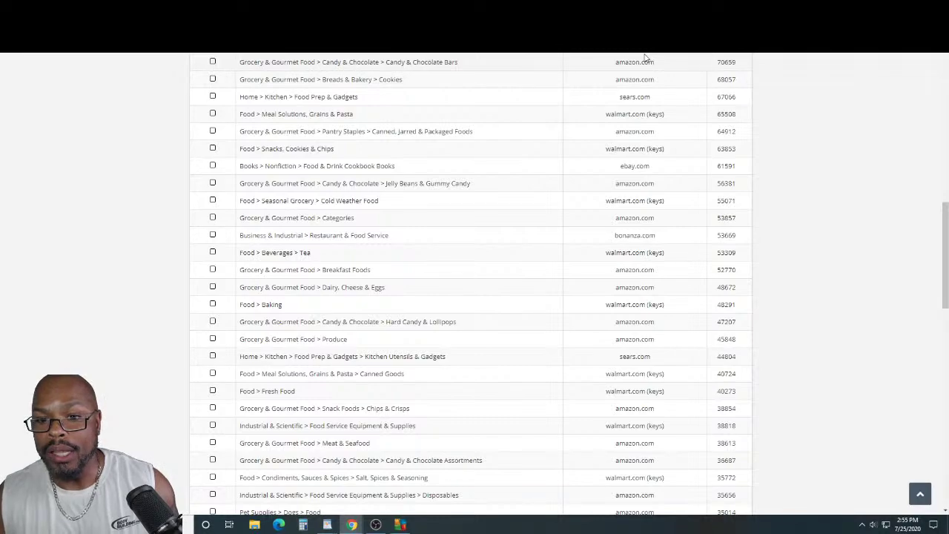
{"action": "scroll", "coordinate": [657, 87], "scroll_direction": "up", "scroll_amount": 3}
{"action": "scroll", "coordinate": [663, 255], "scroll_direction": "down", "scroll_amount": 10}
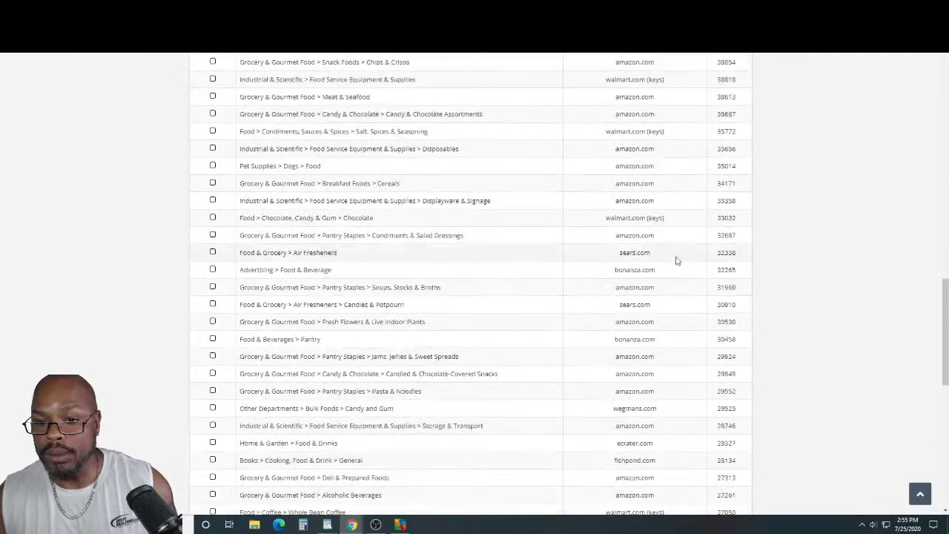
{"action": "scroll", "coordinate": [675, 259], "scroll_direction": "down", "scroll_amount": 2}
{"action": "scroll", "coordinate": [659, 245], "scroll_direction": "down", "scroll_amount": 5}
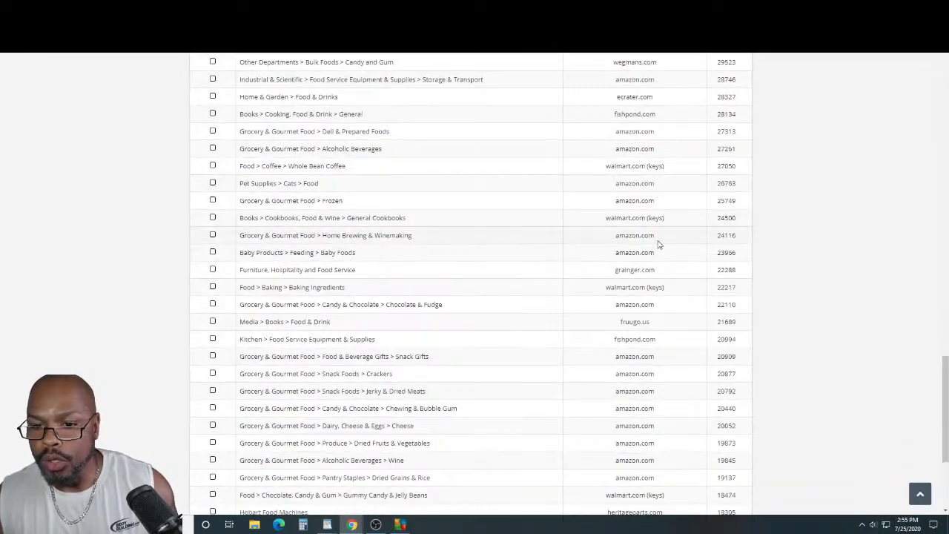
{"action": "scroll", "coordinate": [658, 244], "scroll_direction": "down", "scroll_amount": 4}
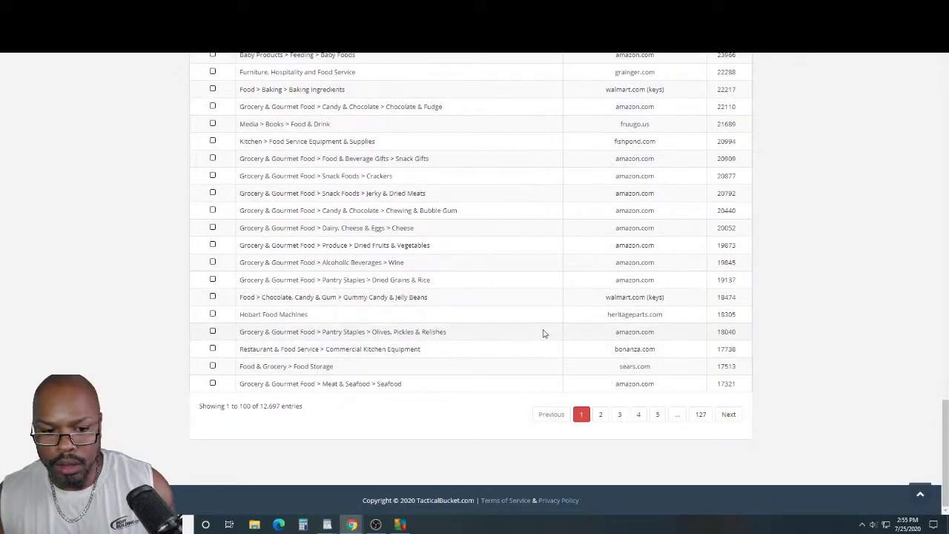
{"action": "scroll", "coordinate": [648, 346], "scroll_direction": "up", "scroll_amount": 3}
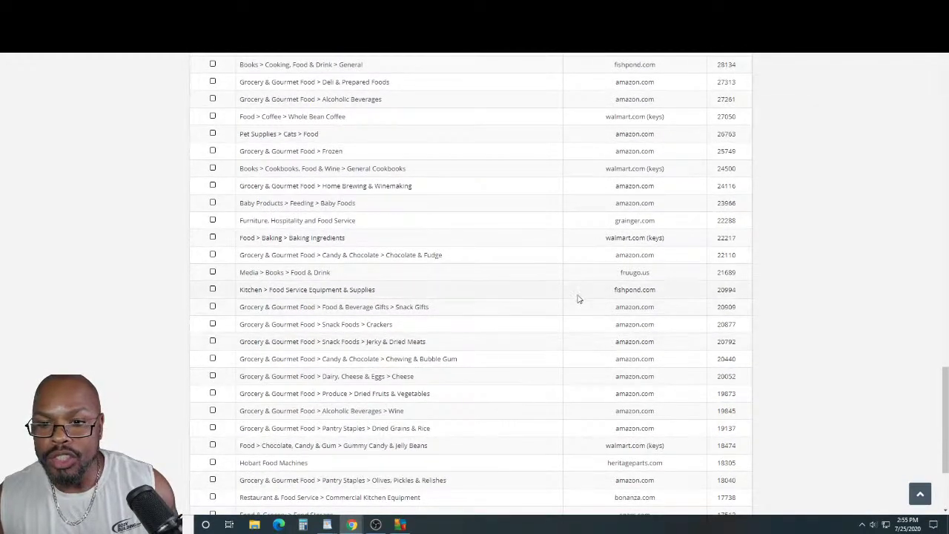
Filter the food categories by source domain, entering "targ" to list only Target's categories.
{"action": "scroll", "coordinate": [577, 297], "scroll_direction": "down", "scroll_amount": 3}
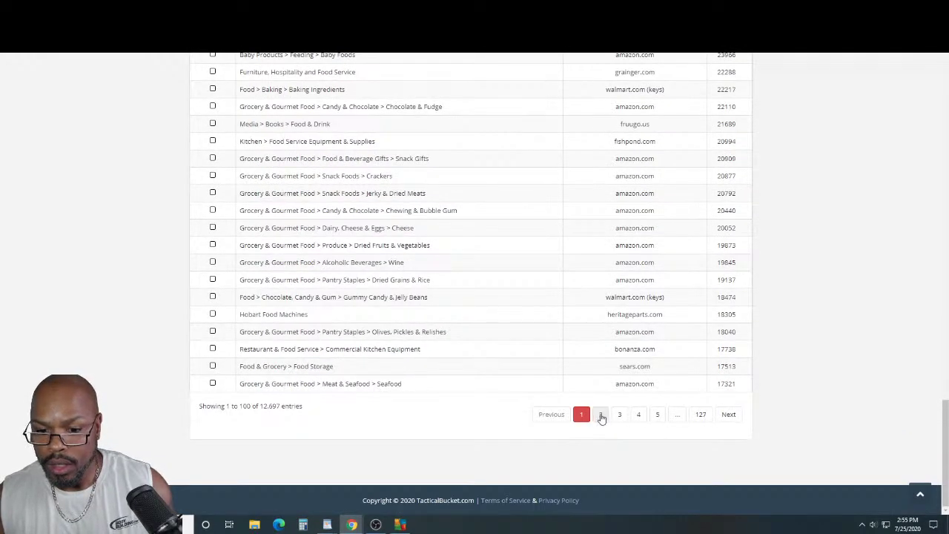
{"action": "scroll", "coordinate": [818, 182], "scroll_direction": "up", "scroll_amount": 20}
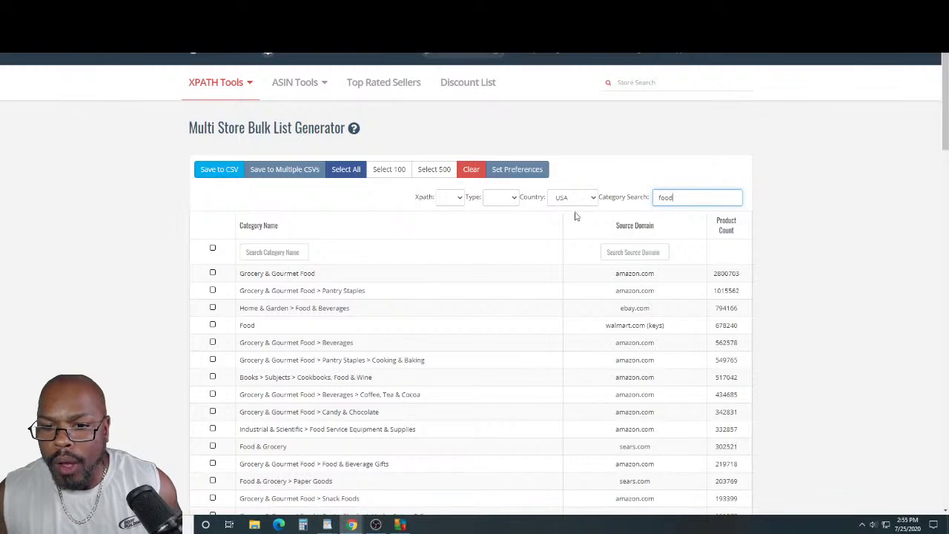
{"action": "left_click", "coordinate": [639, 253]}
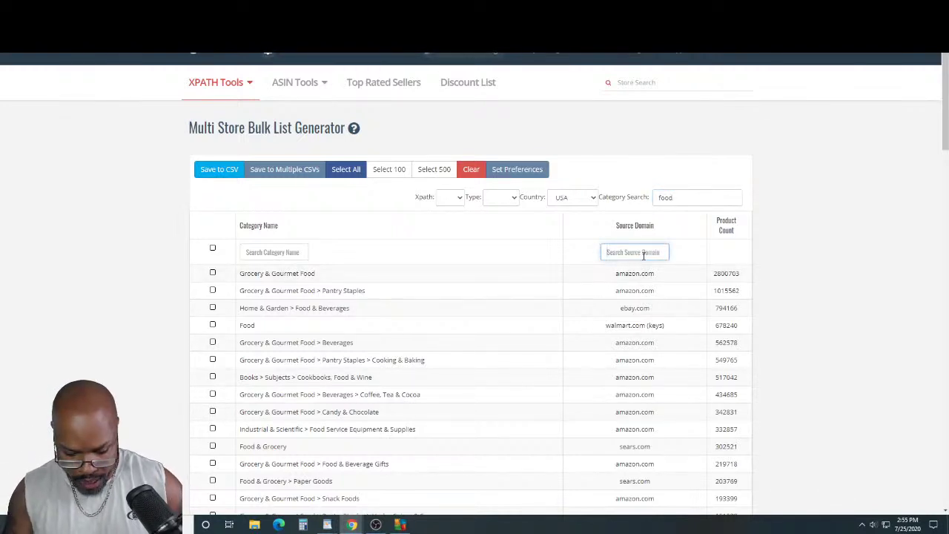
{"action": "type", "text": "t"}
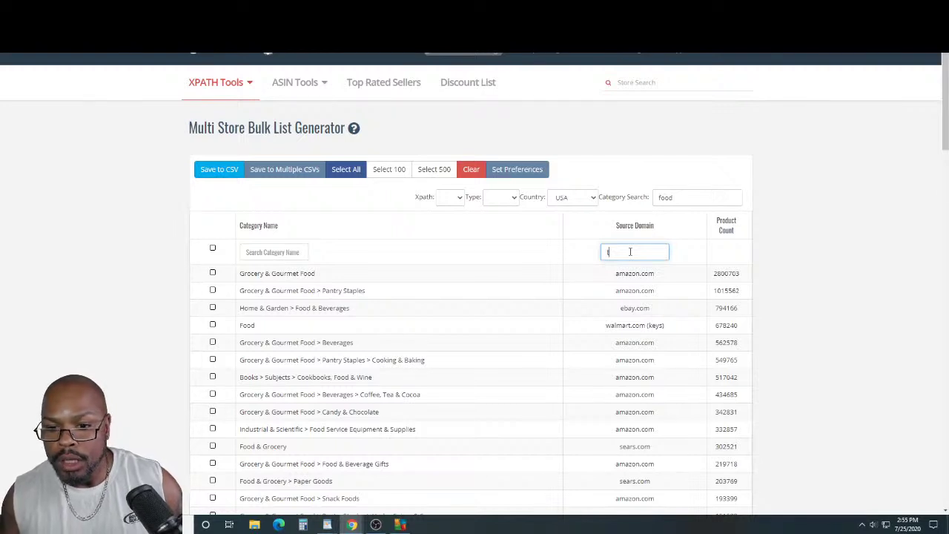
{"action": "type", "text": "arg"}
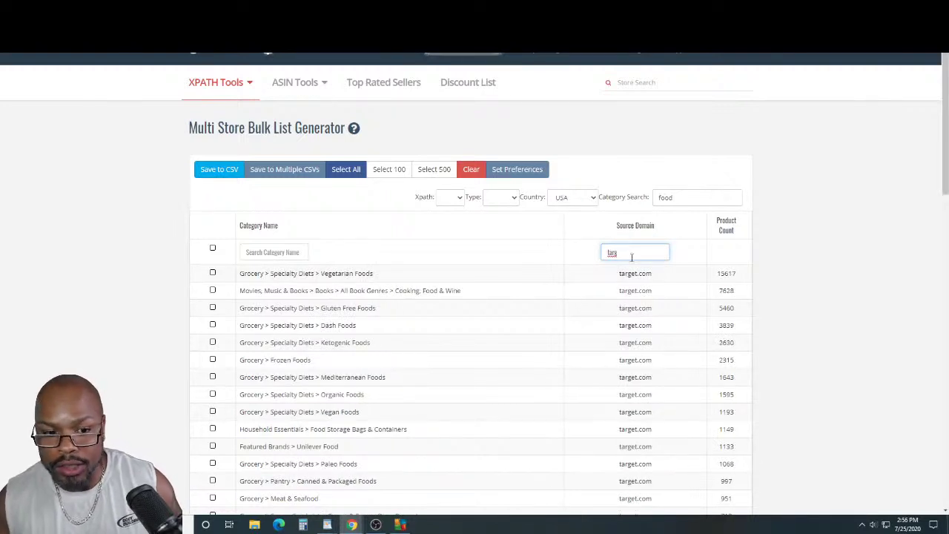
Look through the target.com food categories, examining their names and product counts.
{"action": "scroll", "coordinate": [665, 310], "scroll_direction": "down", "scroll_amount": 1}
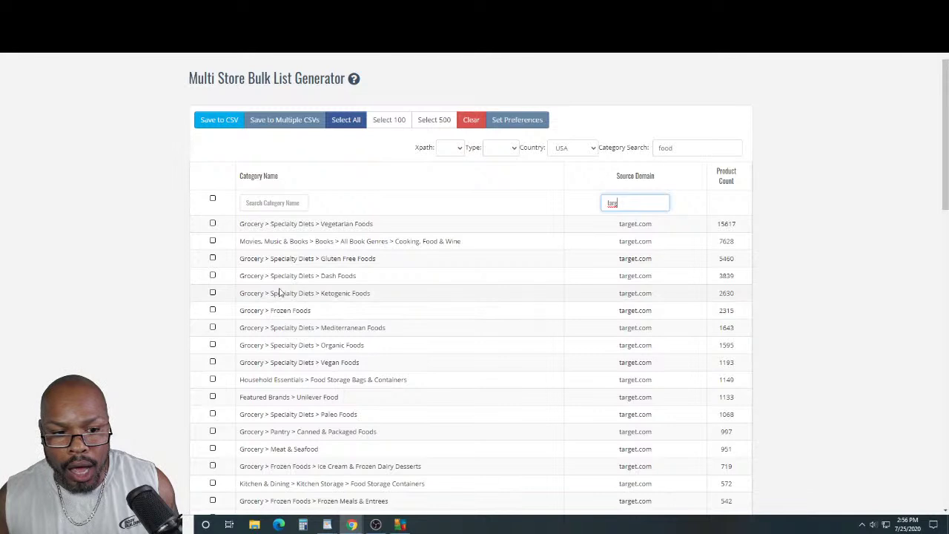
{"action": "scroll", "coordinate": [213, 279], "scroll_direction": "down", "scroll_amount": 1}
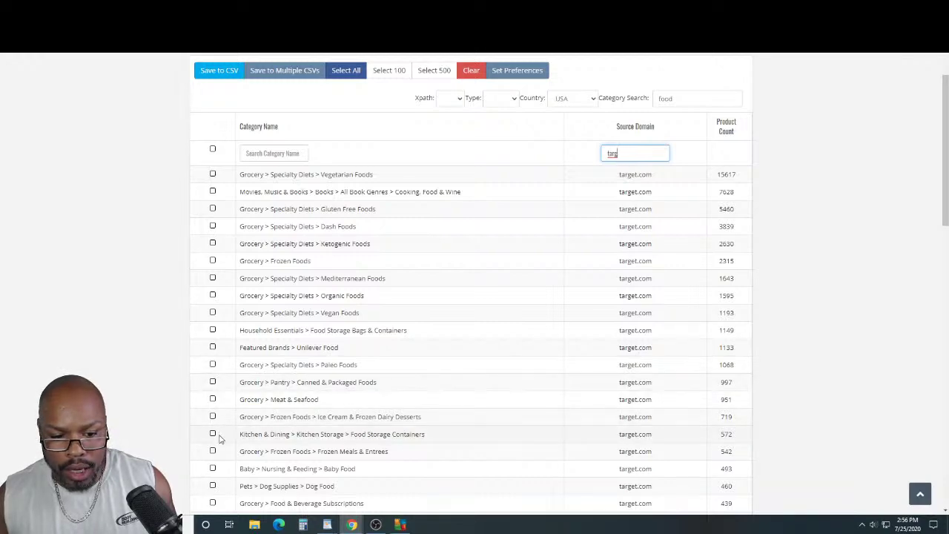
{"action": "scroll", "coordinate": [219, 439], "scroll_direction": "down", "scroll_amount": 2}
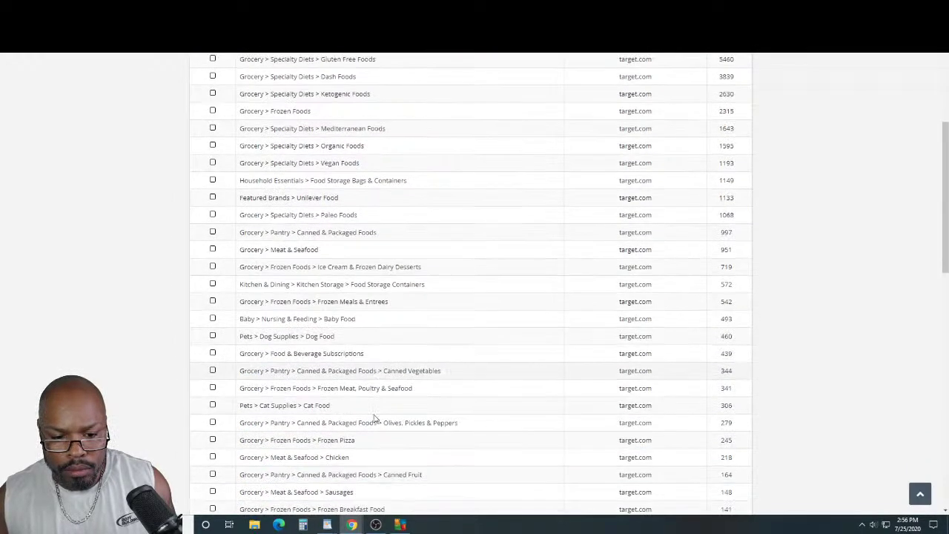
{"action": "scroll", "coordinate": [375, 419], "scroll_direction": "down", "scroll_amount": 1}
{"action": "scroll", "coordinate": [232, 400], "scroll_direction": "down", "scroll_amount": 4}
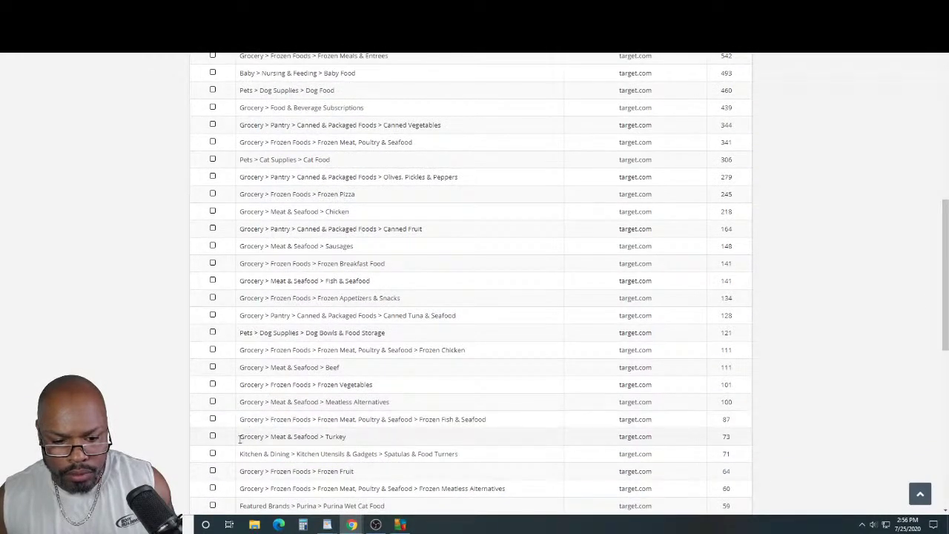
{"action": "scroll", "coordinate": [269, 415], "scroll_direction": "down", "scroll_amount": 2}
{"action": "scroll", "coordinate": [284, 422], "scroll_direction": "down", "scroll_amount": 2}
{"action": "scroll", "coordinate": [284, 400], "scroll_direction": "up", "scroll_amount": 10}
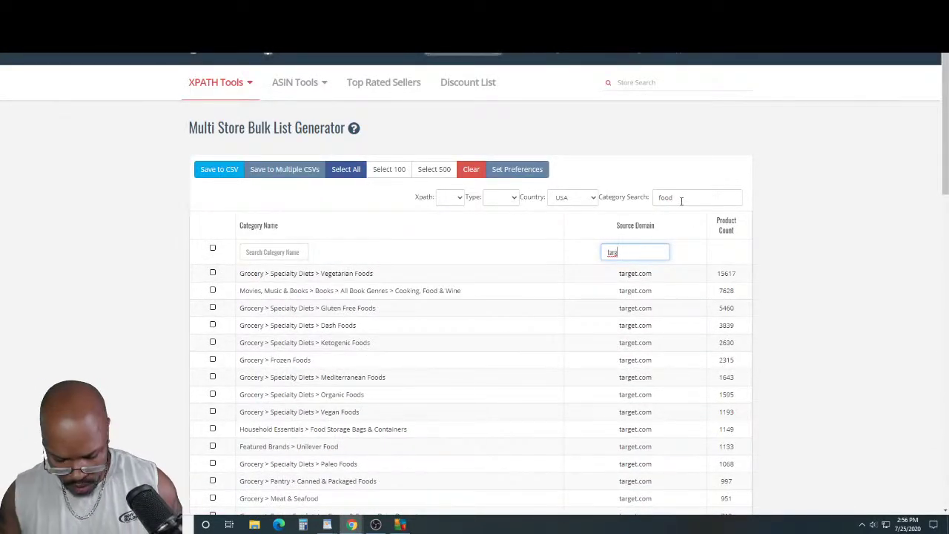
Complete the source domain filter as "target" and change the category search to "snack".
{"action": "type", "text": "et"}
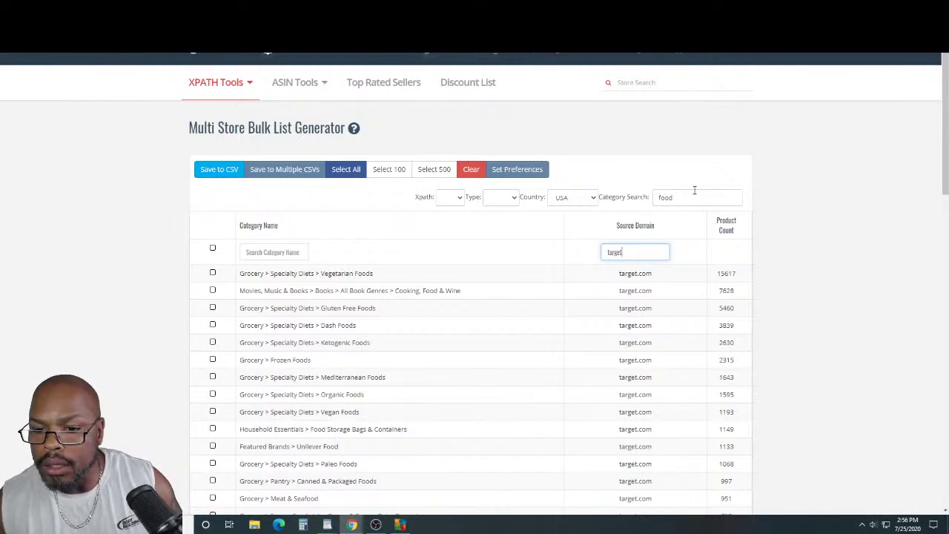
{"action": "double_click", "coordinate": [682, 198]}
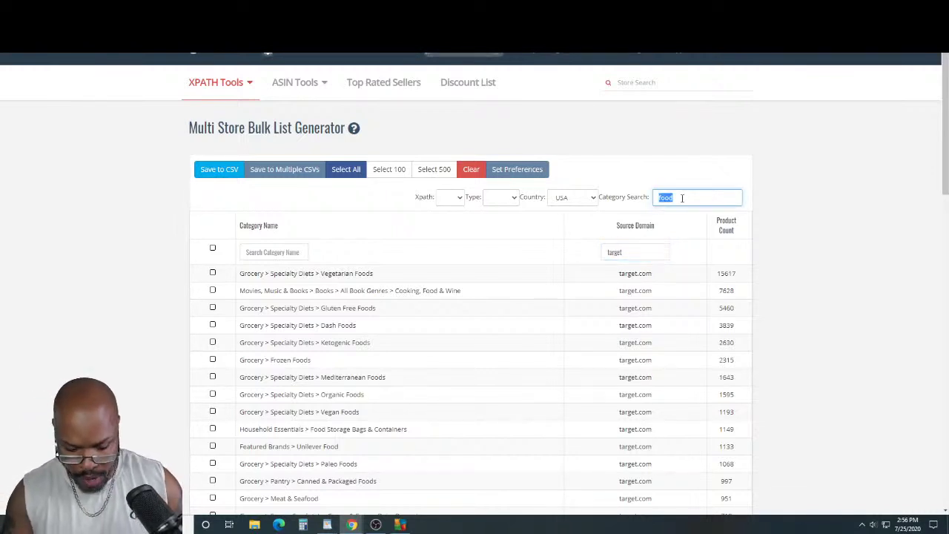
{"action": "type", "text": "s"}
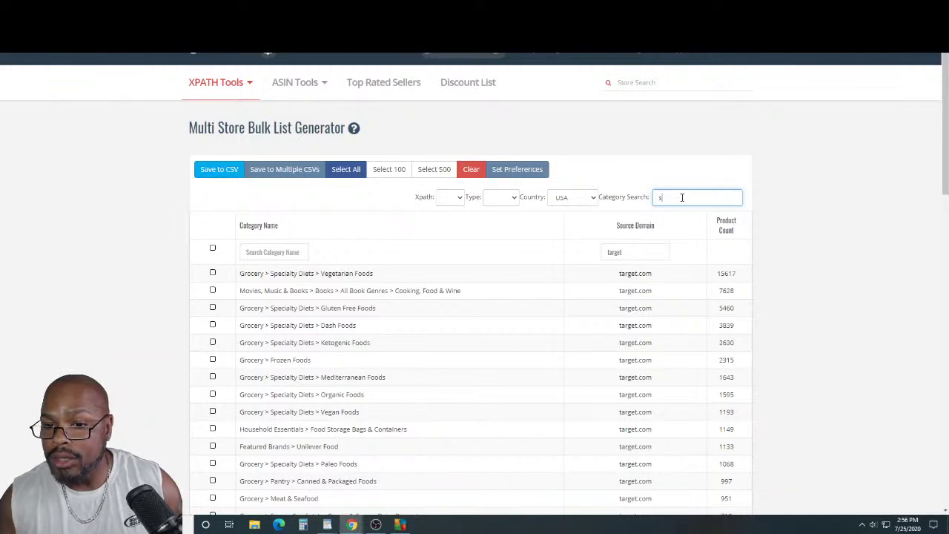
{"action": "type", "text": "nack"}
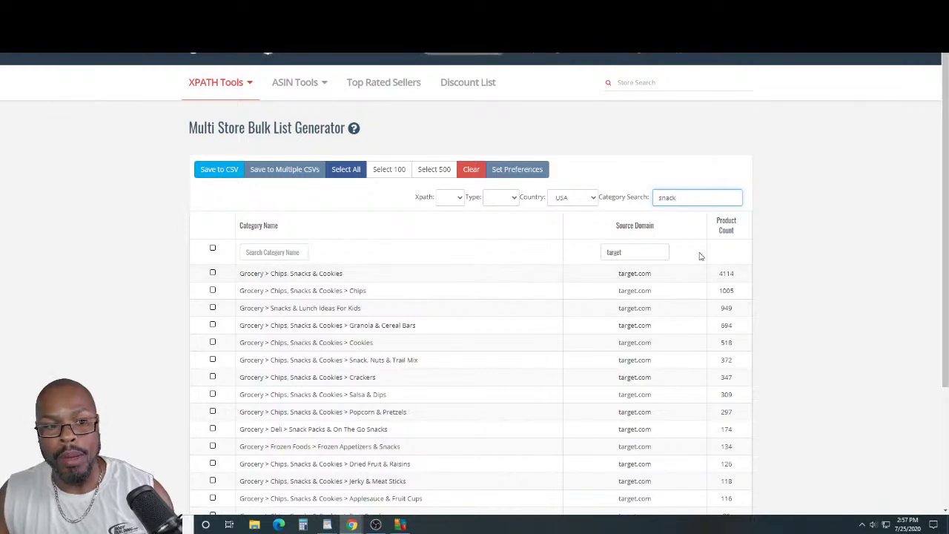
Select target.com's Chips, Cookies, Popcorn & Pretzels, and Jerky & Meat Sticks categories under Grocery > Chips, Snacks & Cookies.
{"action": "scroll", "coordinate": [696, 252], "scroll_direction": "down", "scroll_amount": 2}
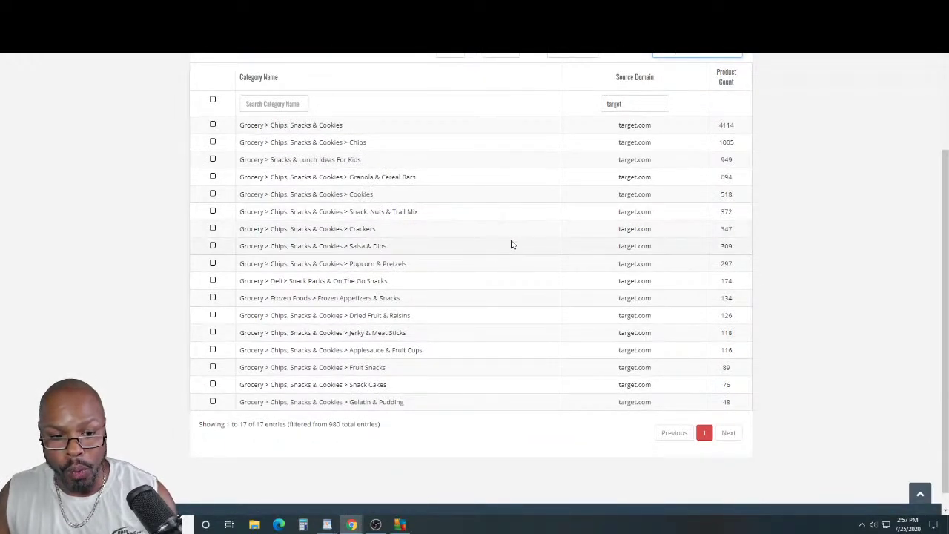
{"action": "scroll", "coordinate": [511, 244], "scroll_direction": "up", "scroll_amount": 1}
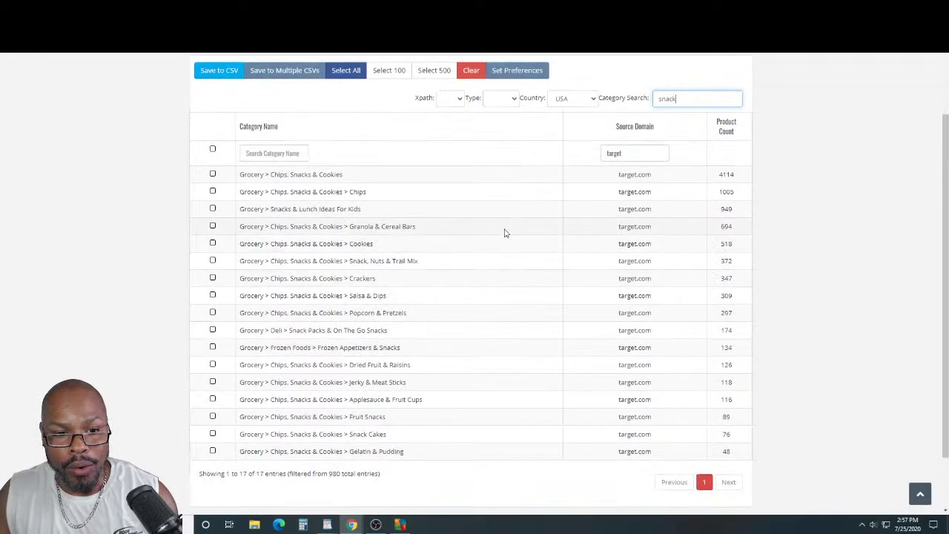
{"action": "left_click", "coordinate": [213, 192]}
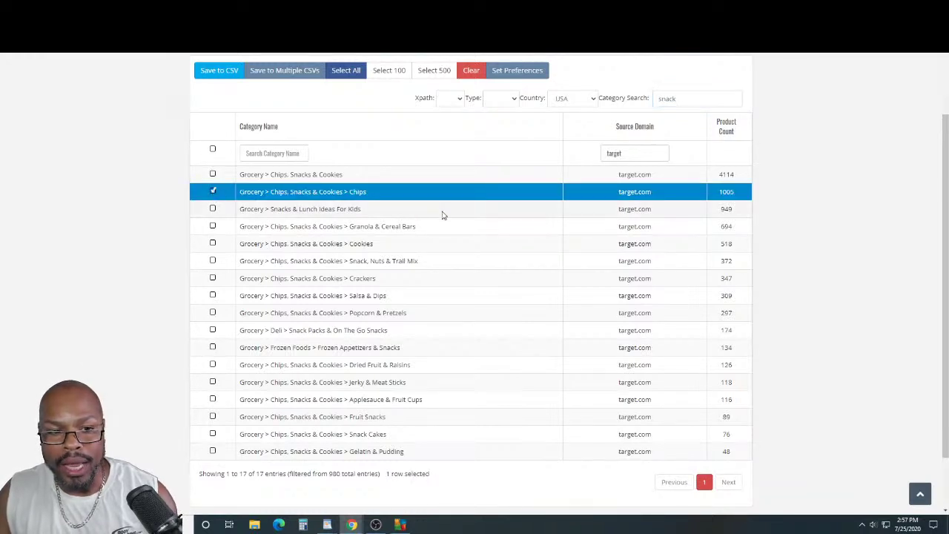
{"action": "scroll", "coordinate": [472, 214], "scroll_direction": "down", "scroll_amount": 1}
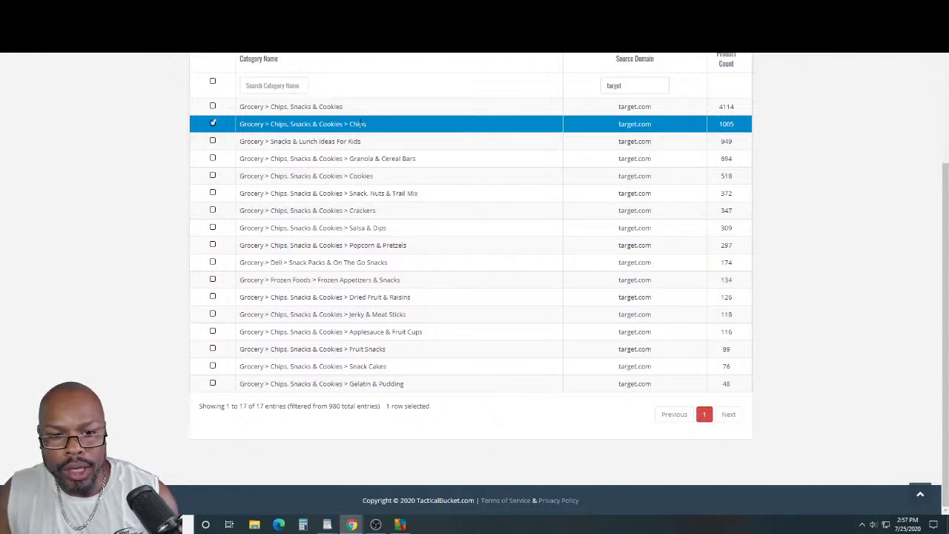
{"action": "left_click", "coordinate": [213, 176]}
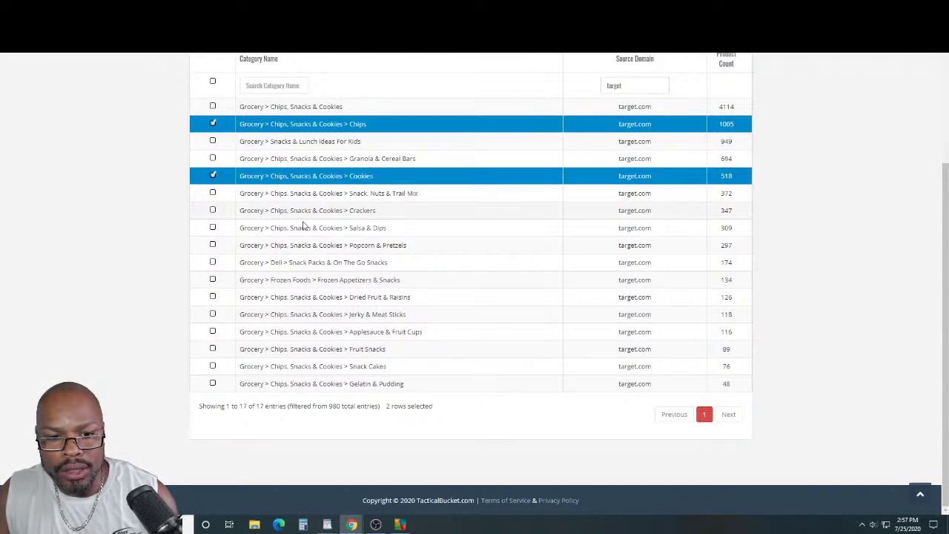
{"action": "left_click", "coordinate": [212, 245]}
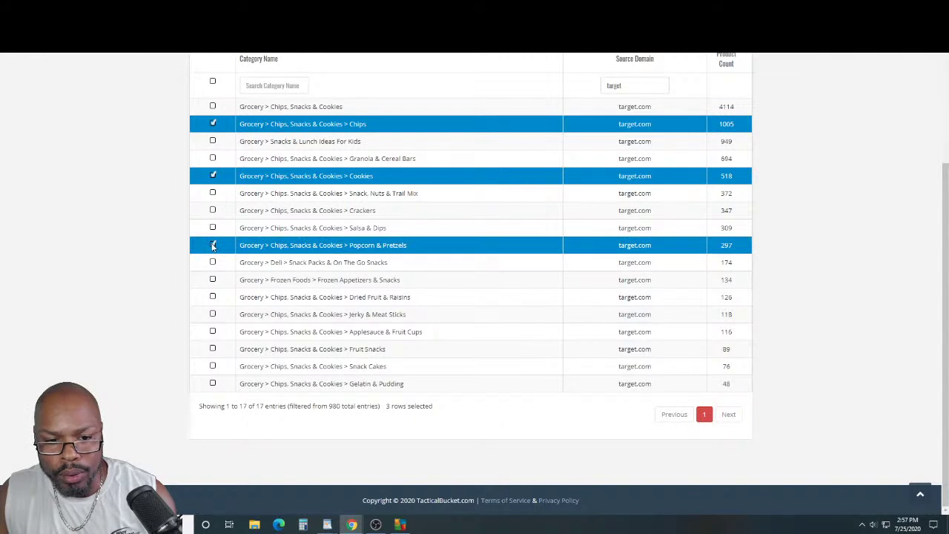
{"action": "left_click", "coordinate": [213, 314]}
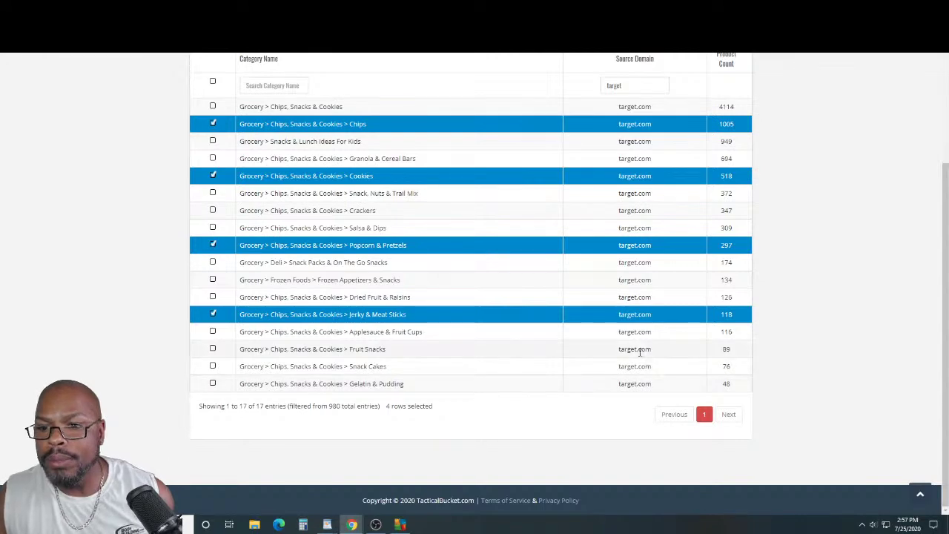
Change the source domain filter to "wal" to list Walmart's snack categories.
{"action": "scroll", "coordinate": [655, 346], "scroll_direction": "up", "scroll_amount": 2}
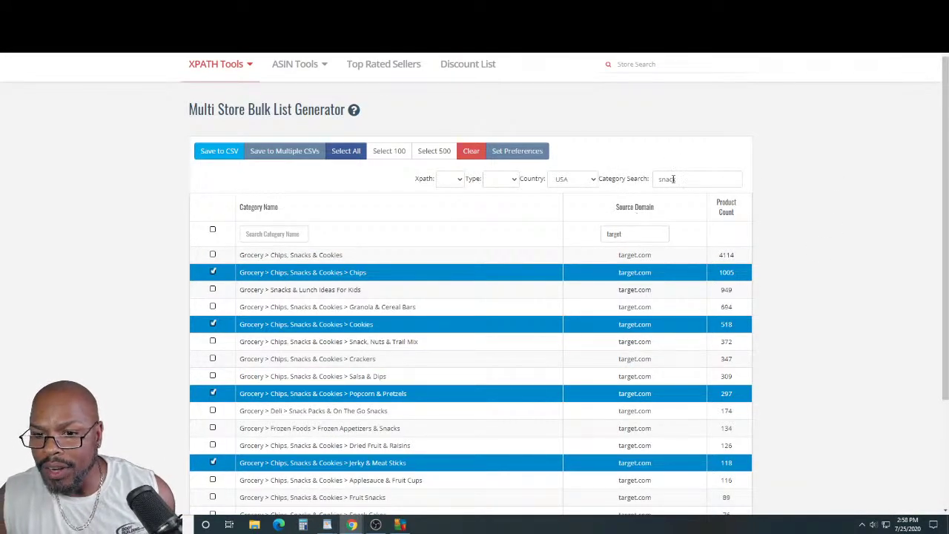
{"action": "double_click", "coordinate": [636, 235]}
{"action": "type", "text": "wal"}
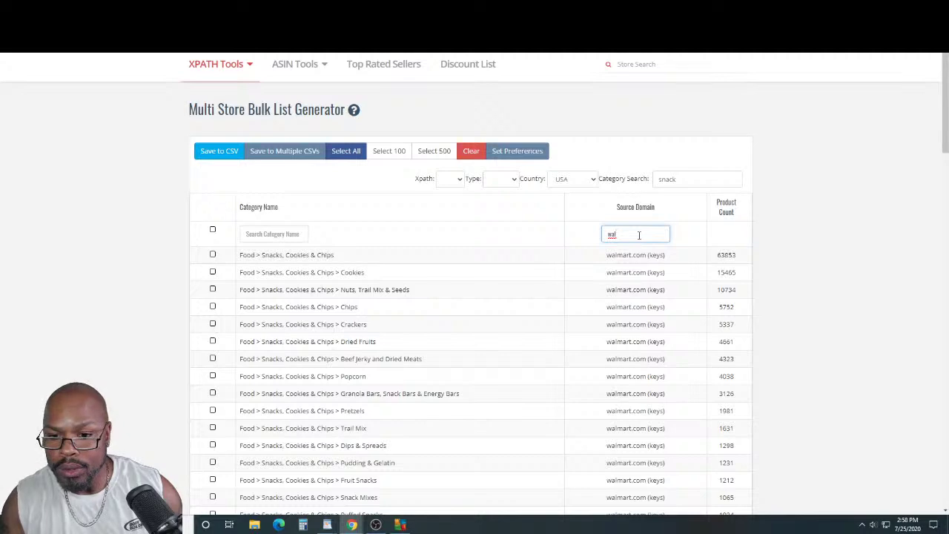
Add walmart.com's All Nuts, Trail Mix & Seeds and Dried Fruits > Dried Apricots categories to the selection.
{"action": "scroll", "coordinate": [645, 202], "scroll_direction": "down", "scroll_amount": 7}
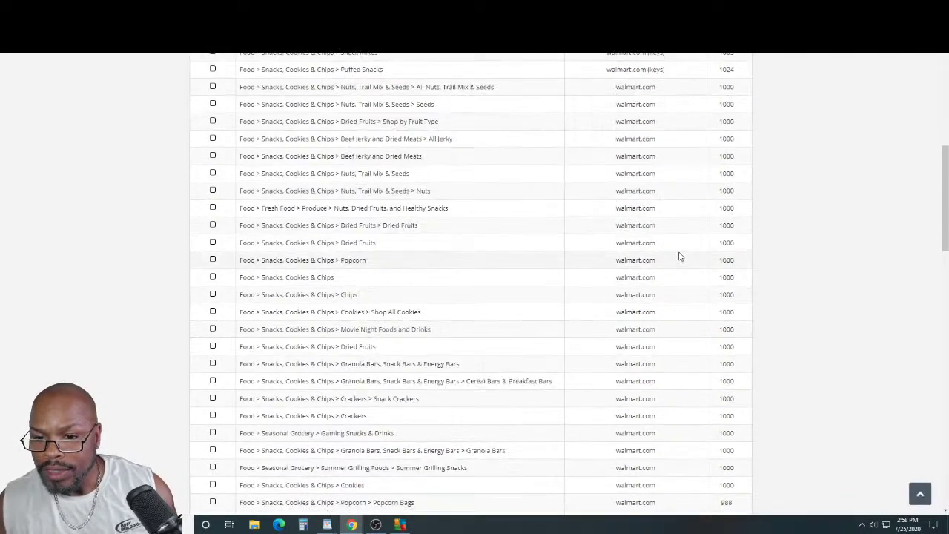
{"action": "scroll", "coordinate": [678, 256], "scroll_direction": "up", "scroll_amount": 2}
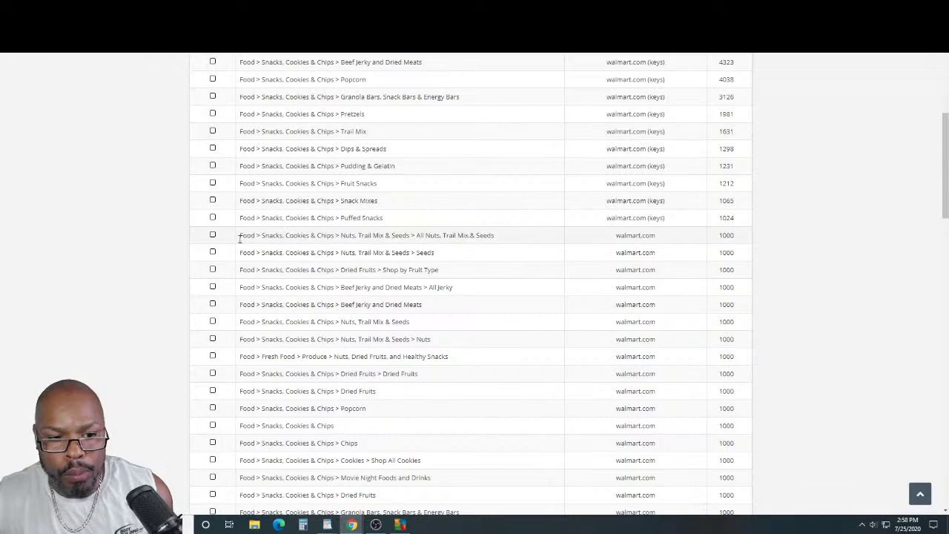
{"action": "left_click", "coordinate": [213, 236]}
{"action": "scroll", "coordinate": [424, 256], "scroll_direction": "down", "scroll_amount": 10}
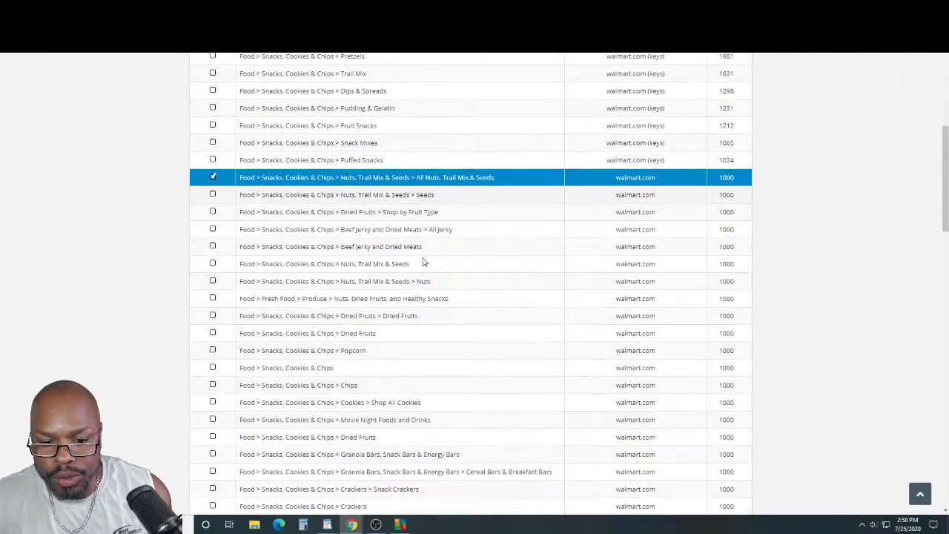
{"action": "scroll", "coordinate": [424, 256], "scroll_direction": "down", "scroll_amount": 10}
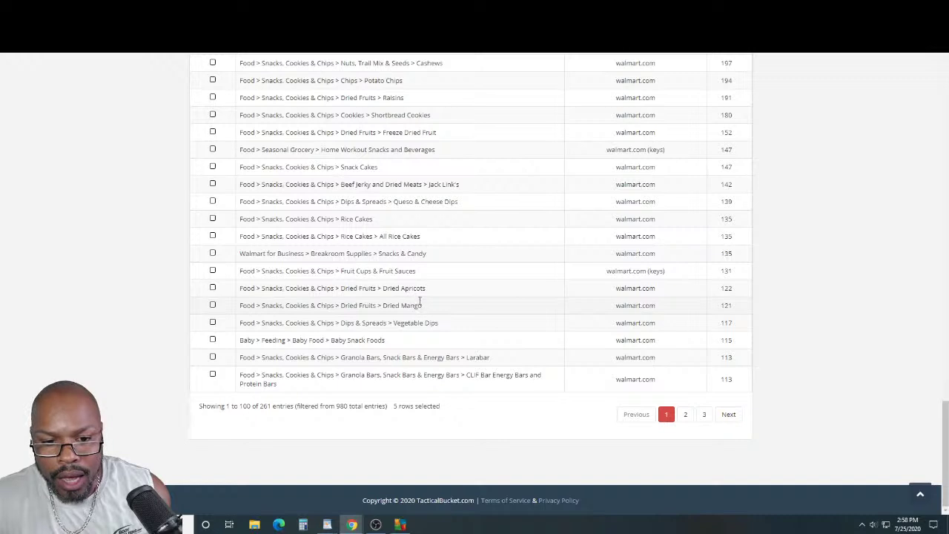
{"action": "left_click", "coordinate": [213, 289]}
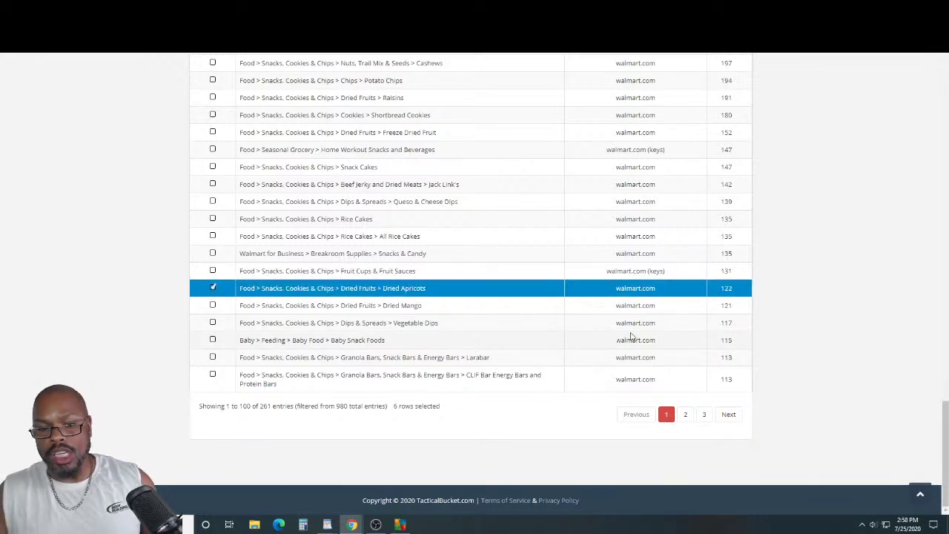
{"action": "scroll", "coordinate": [631, 336], "scroll_direction": "up", "scroll_amount": 15}
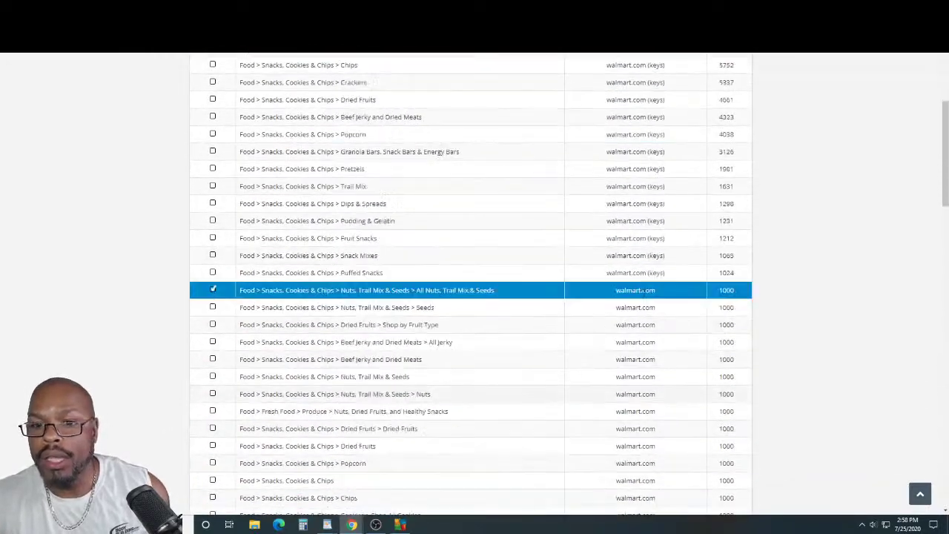
{"action": "scroll", "coordinate": [644, 290], "scroll_direction": "up", "scroll_amount": 5}
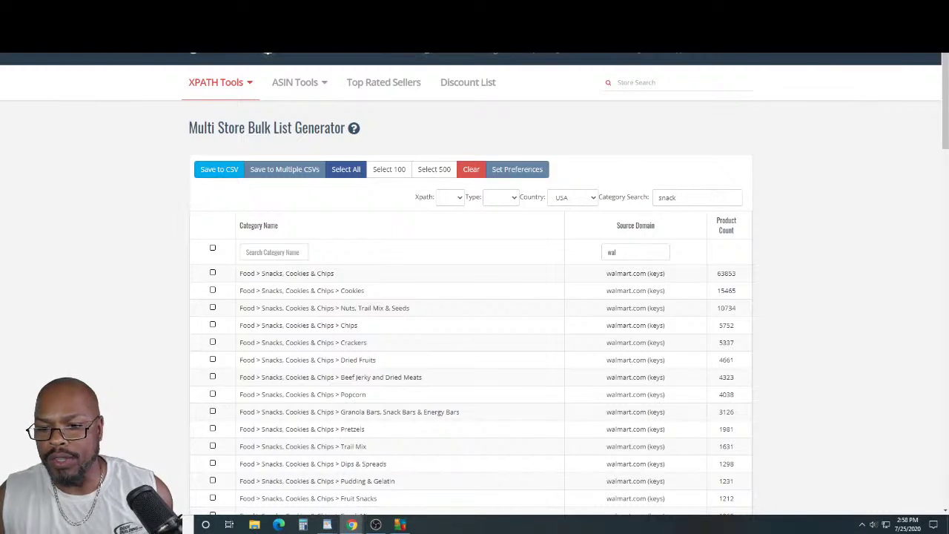
Switch to Tactical Arbitrage's Product Search and enable Import Bulk Category List in place of Easy Bulk.
{"action": "key", "text": "ctrl+Tab"}
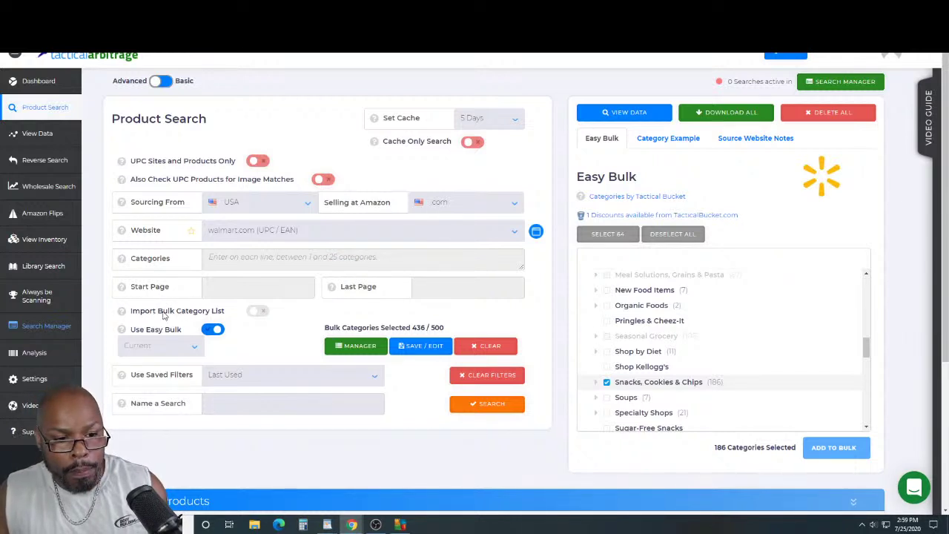
{"action": "left_click", "coordinate": [255, 312]}
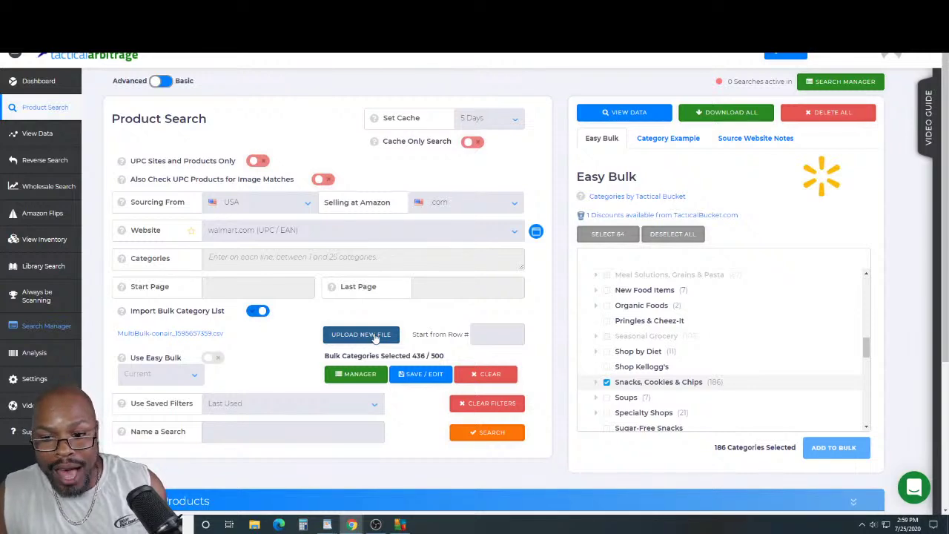
{"action": "scroll", "coordinate": [375, 337], "scroll_direction": "down", "scroll_amount": 3}
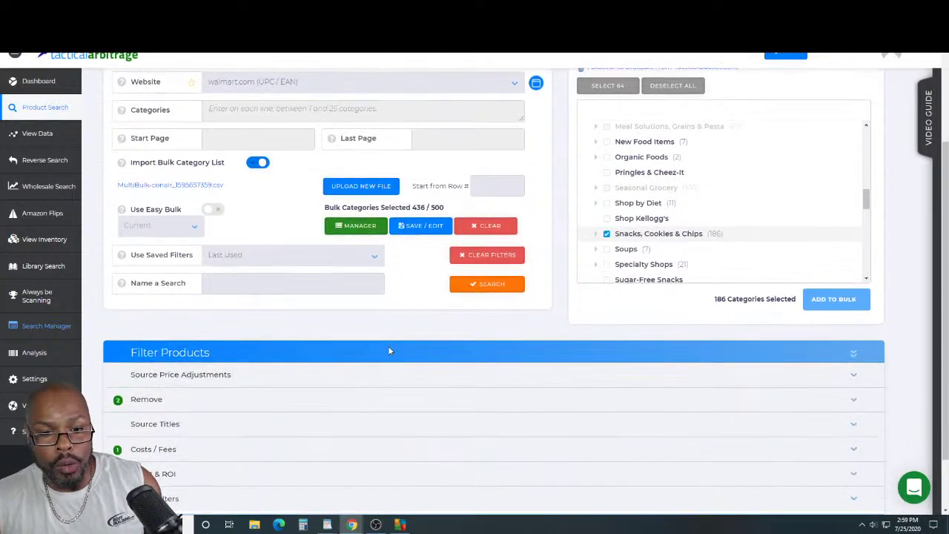
{"action": "scroll", "coordinate": [336, 341], "scroll_direction": "up", "scroll_amount": 3}
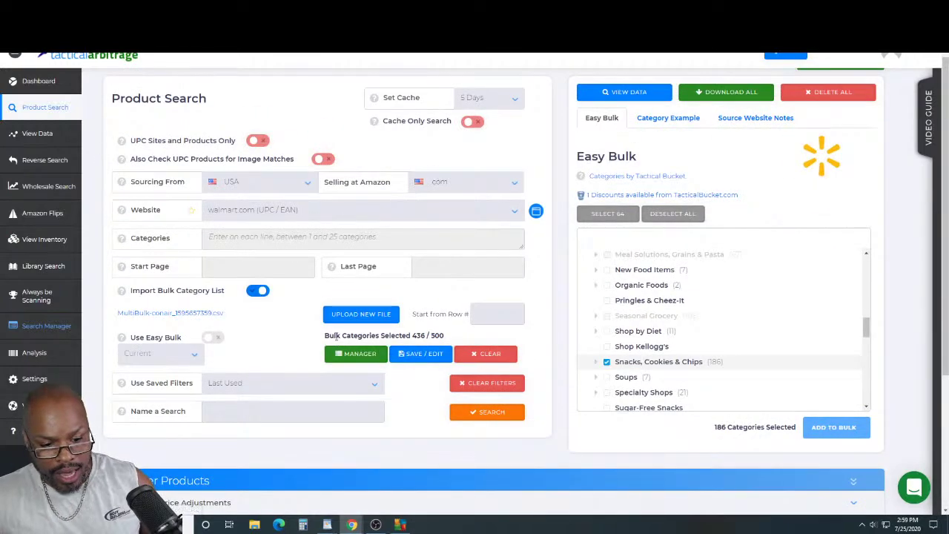
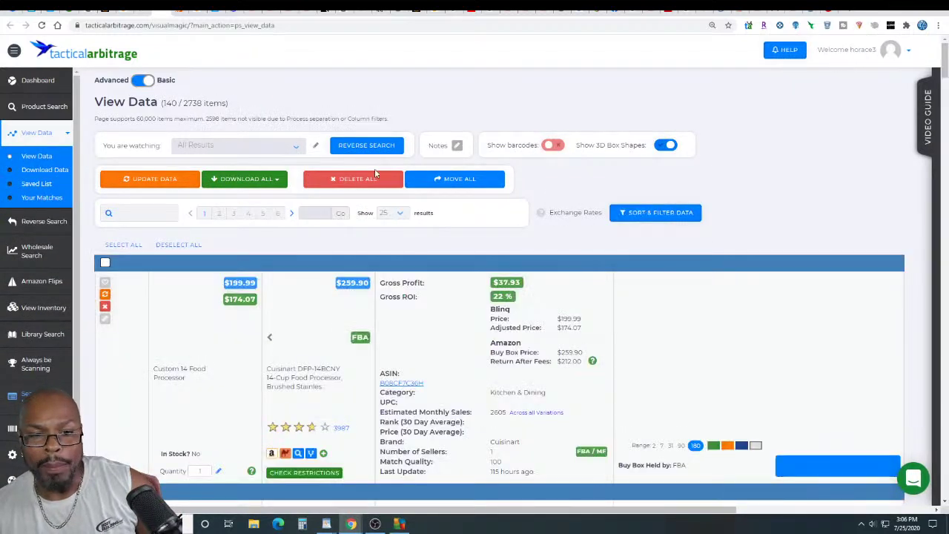
Switch the View Data results from the Basic to the Advanced view.
{"action": "scroll", "coordinate": [653, 244], "scroll_direction": "down", "scroll_amount": 1}
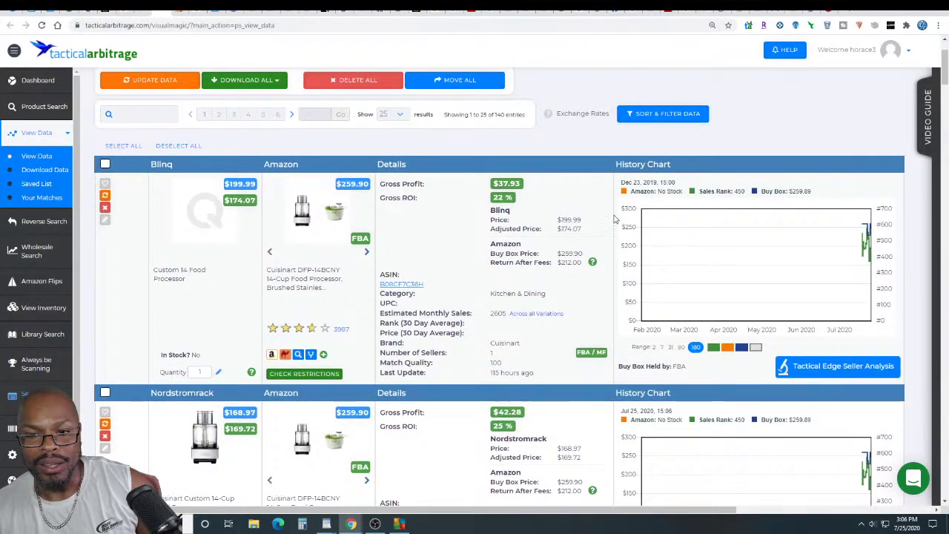
{"action": "scroll", "coordinate": [609, 215], "scroll_direction": "up", "scroll_amount": 1}
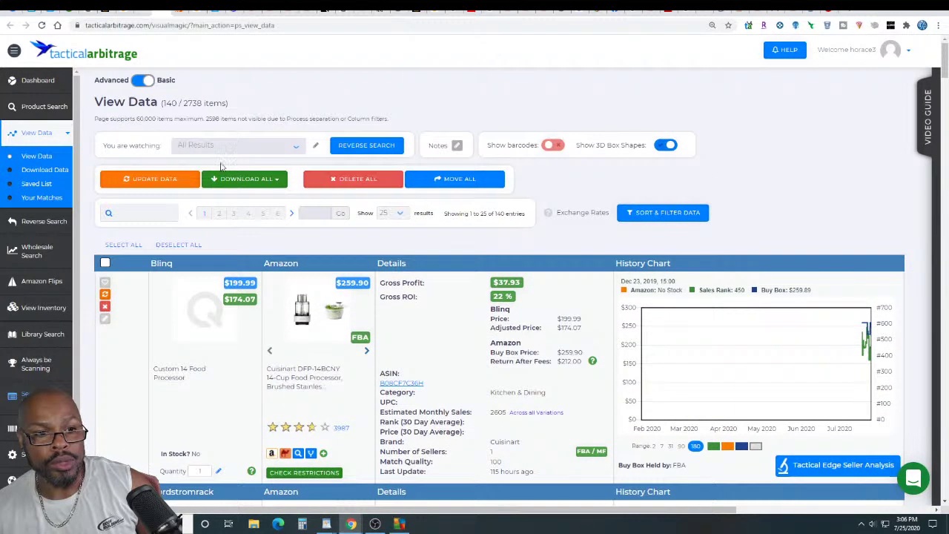
{"action": "left_click", "coordinate": [144, 83]}
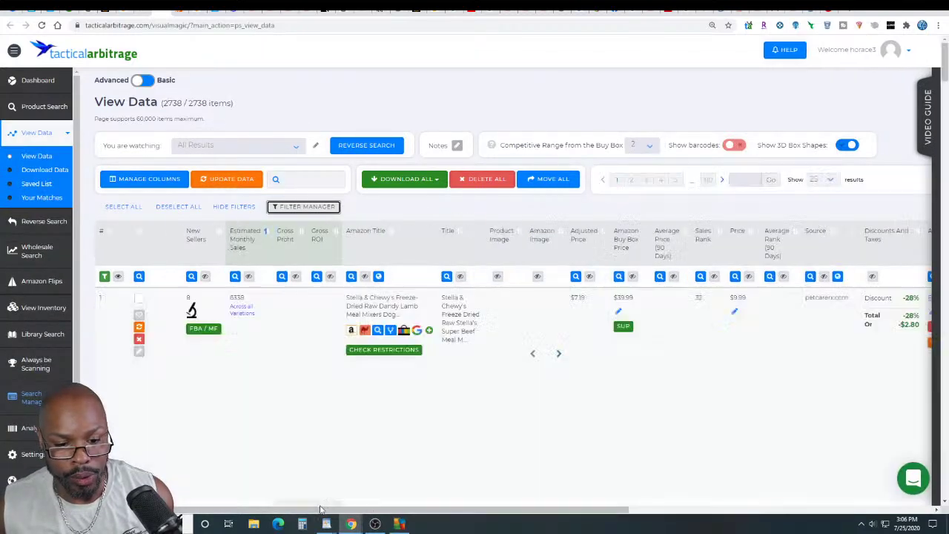
Move the History Chart column to directly after the Adjusted Price column.
{"action": "left_click_drag", "start_coordinate": [320, 509], "coordinate": [637, 512]}
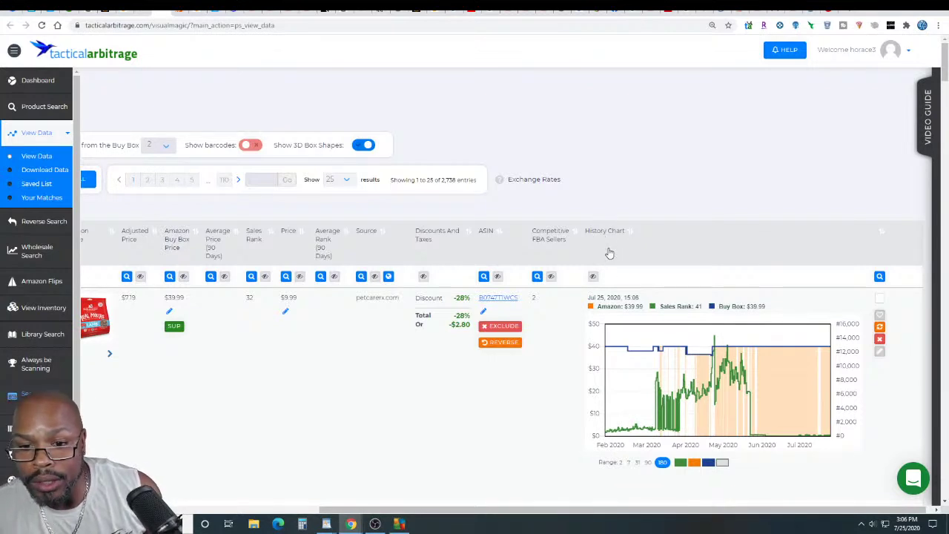
{"action": "left_click_drag", "start_coordinate": [609, 254], "coordinate": [170, 251]}
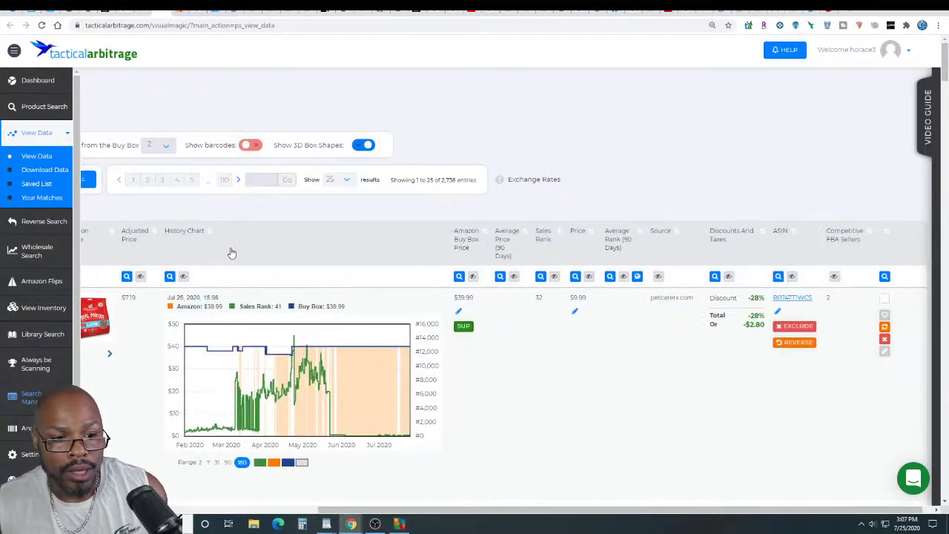
Move the History Chart column to directly after the Source column.
{"action": "left_click_drag", "start_coordinate": [351, 511], "coordinate": [210, 512]}
{"action": "left_click_drag", "start_coordinate": [635, 244], "coordinate": [912, 248]}
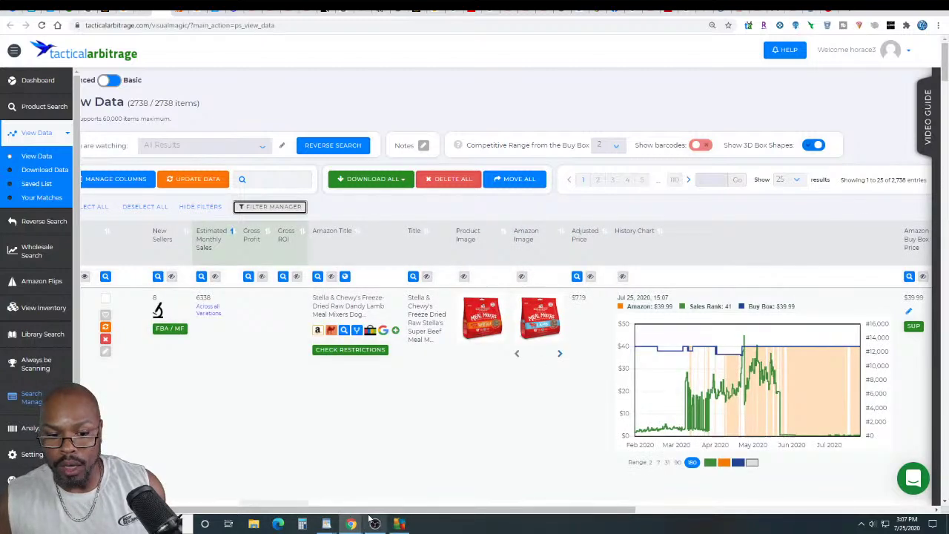
{"action": "left_click_drag", "start_coordinate": [356, 512], "coordinate": [523, 504]}
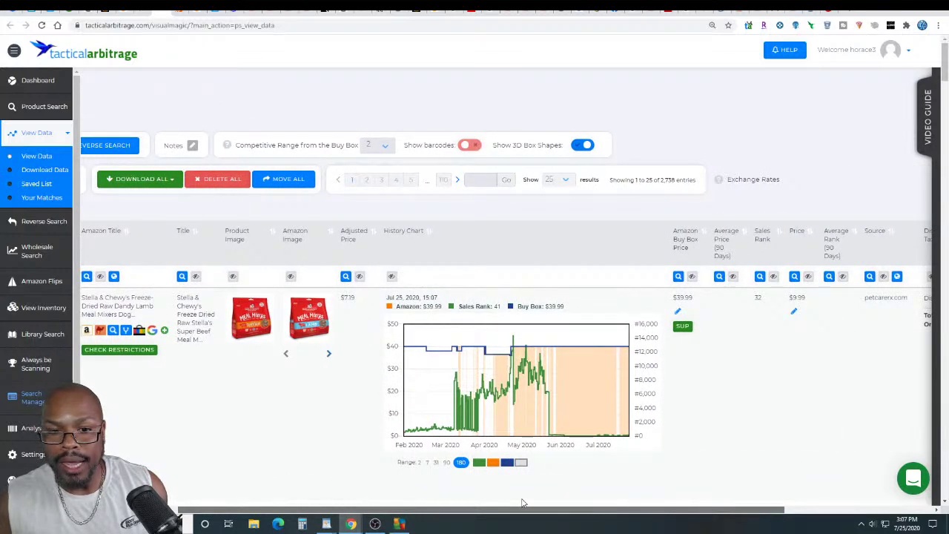
{"action": "left_click_drag", "start_coordinate": [415, 255], "coordinate": [913, 248]}
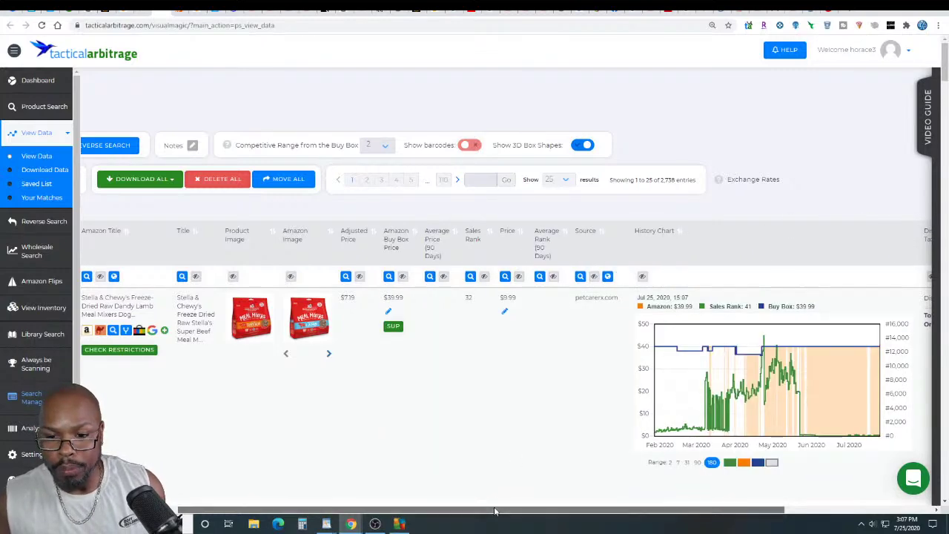
{"action": "left_click_drag", "start_coordinate": [537, 510], "coordinate": [312, 510]}
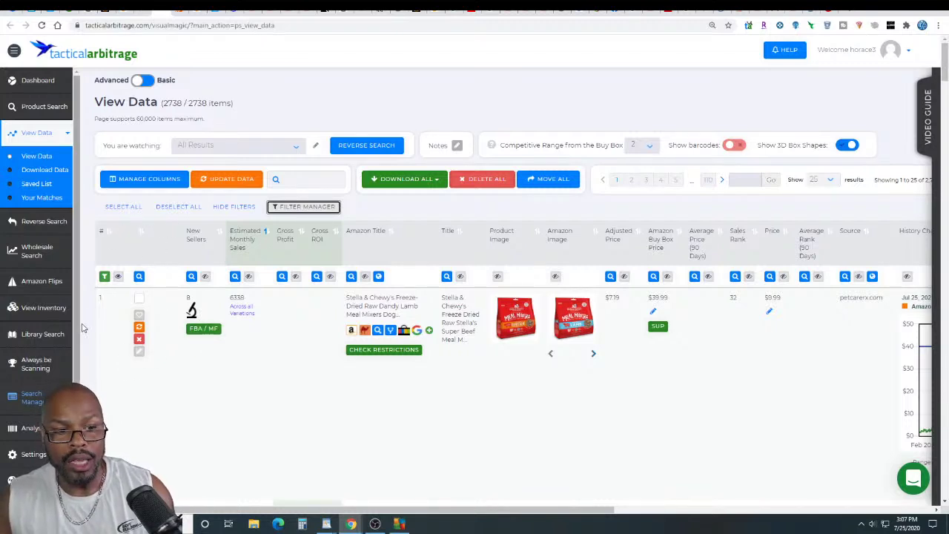
Check the save and move options of the first result and review the sales, gross profit and ROI columns of the first results.
{"action": "left_click", "coordinate": [139, 315]}
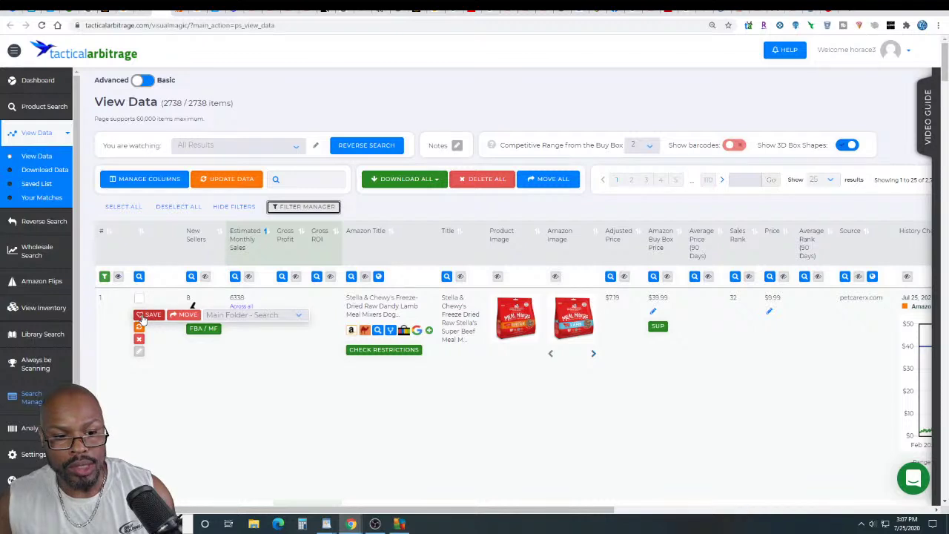
{"action": "left_click", "coordinate": [99, 334]}
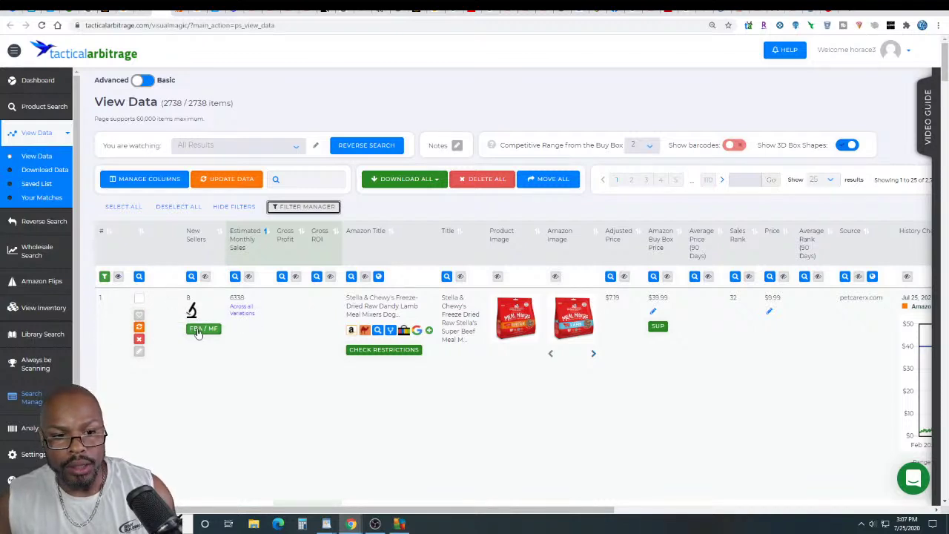
{"action": "scroll", "coordinate": [247, 297], "scroll_direction": "down", "scroll_amount": 3}
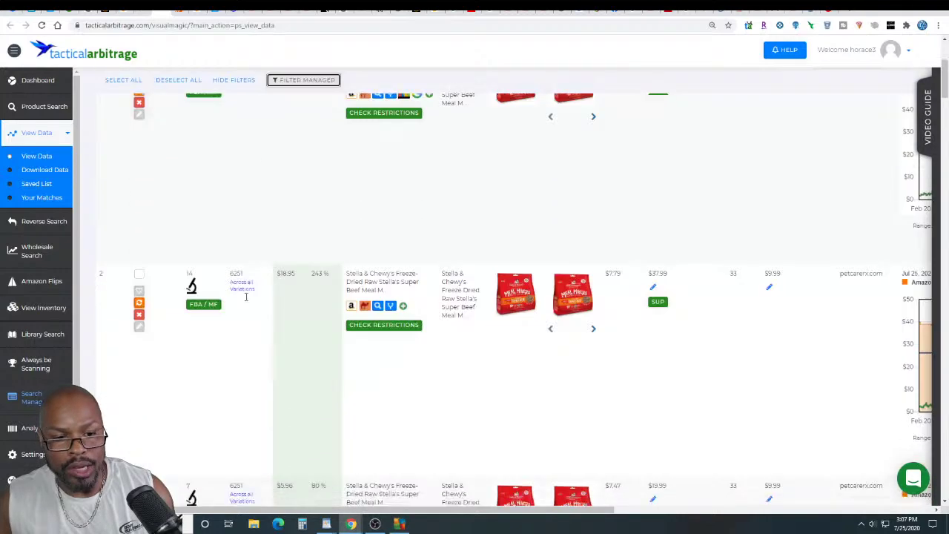
{"action": "scroll", "coordinate": [248, 293], "scroll_direction": "up", "scroll_amount": 3}
{"action": "scroll", "coordinate": [247, 291], "scroll_direction": "up", "scroll_amount": 1}
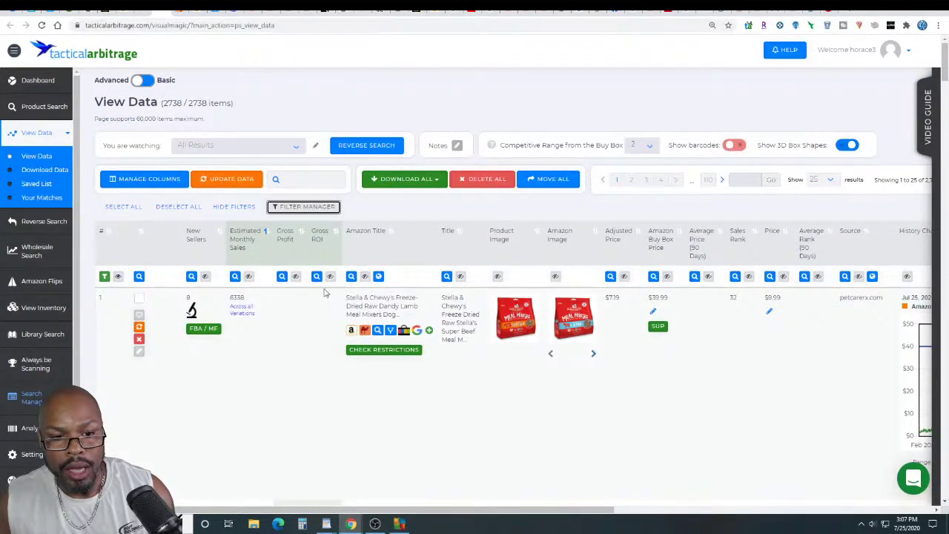
{"action": "scroll", "coordinate": [313, 296], "scroll_direction": "down", "scroll_amount": 5}
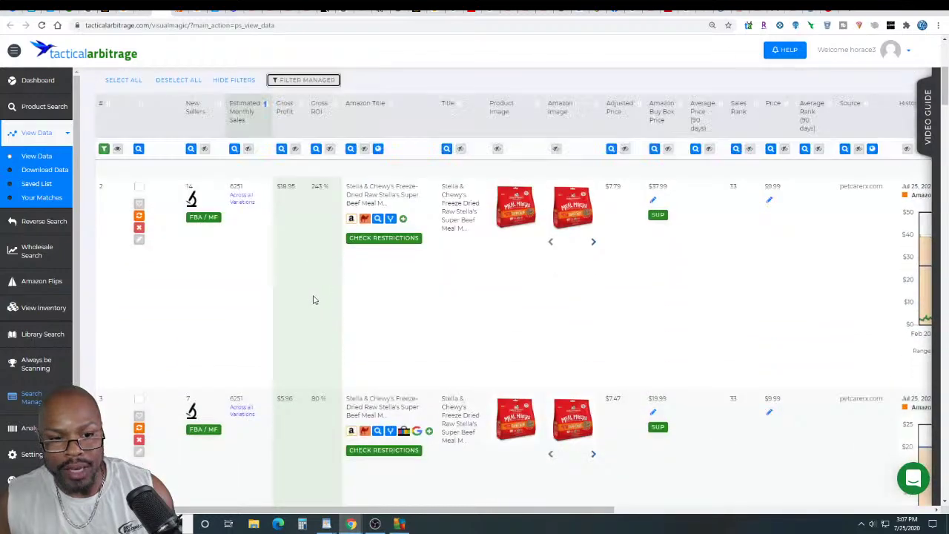
{"action": "scroll", "coordinate": [313, 296], "scroll_direction": "up", "scroll_amount": 5}
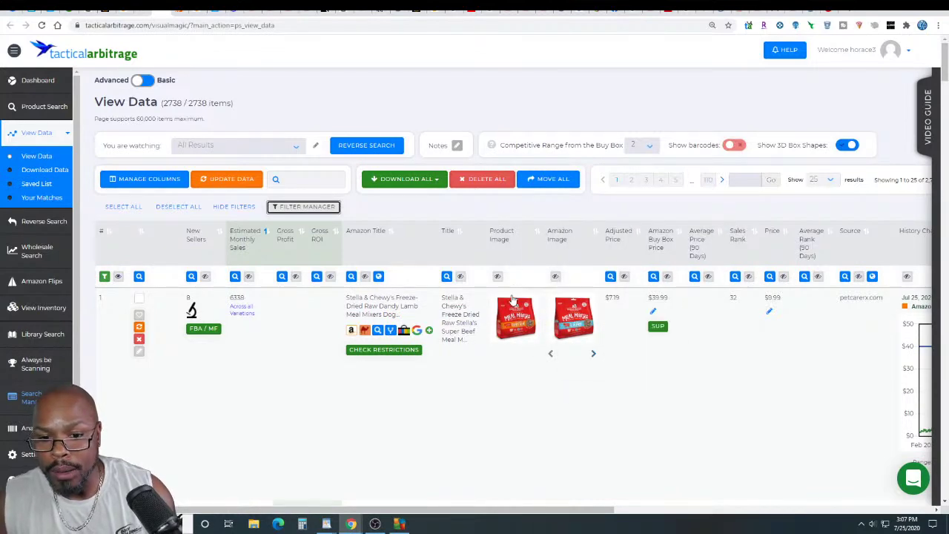
Compare the first result's source product image with its Amazon image and view its pricing data and history chart.
{"action": "mouse_move", "coordinate": [567, 304]}
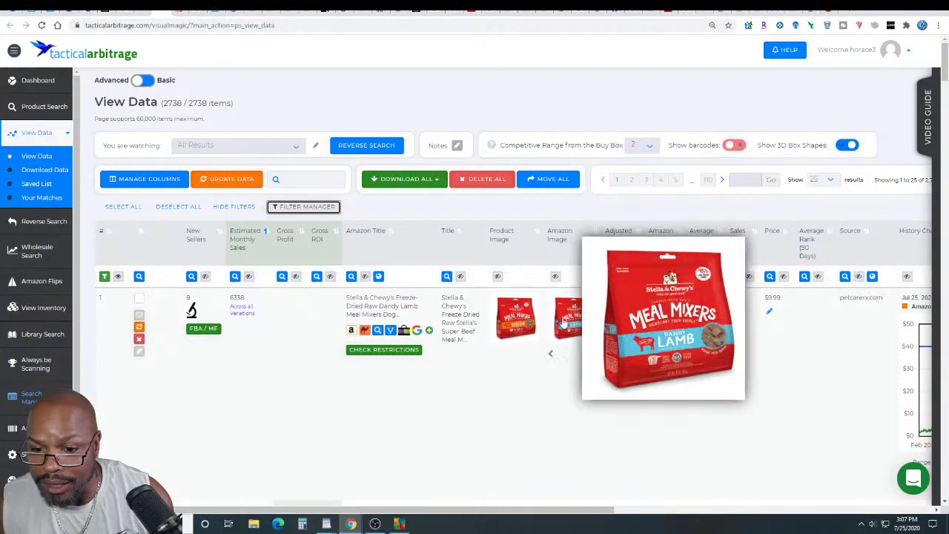
{"action": "mouse_move", "coordinate": [517, 326]}
{"action": "mouse_move", "coordinate": [560, 326]}
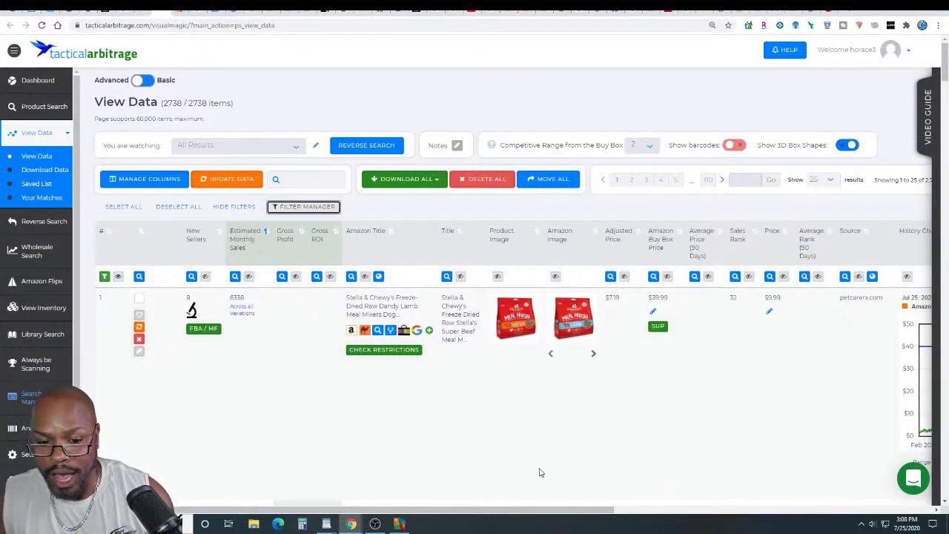
{"action": "left_click_drag", "start_coordinate": [506, 510], "coordinate": [595, 510]}
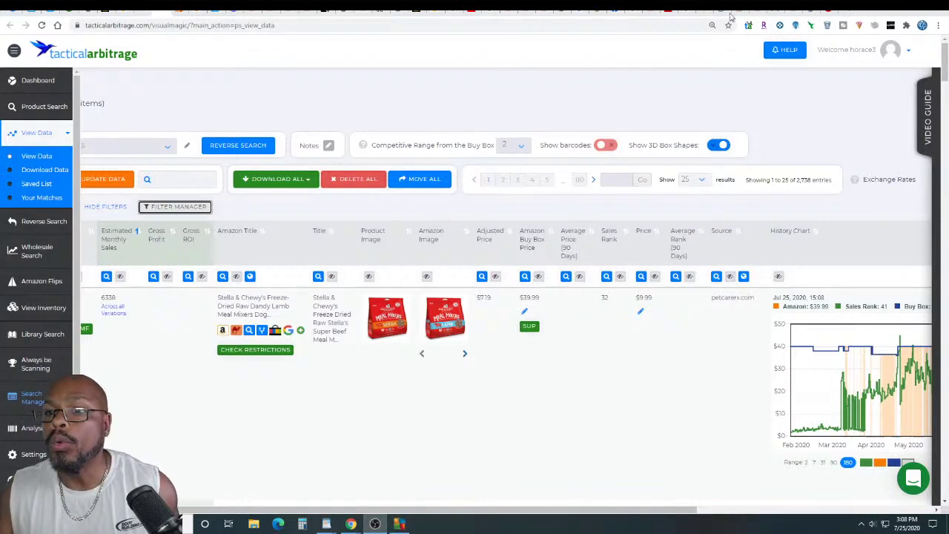
Switch to target.com and activate BeFrugal's 3% cash back for Target.
{"action": "left_click", "coordinate": [828, 10]}
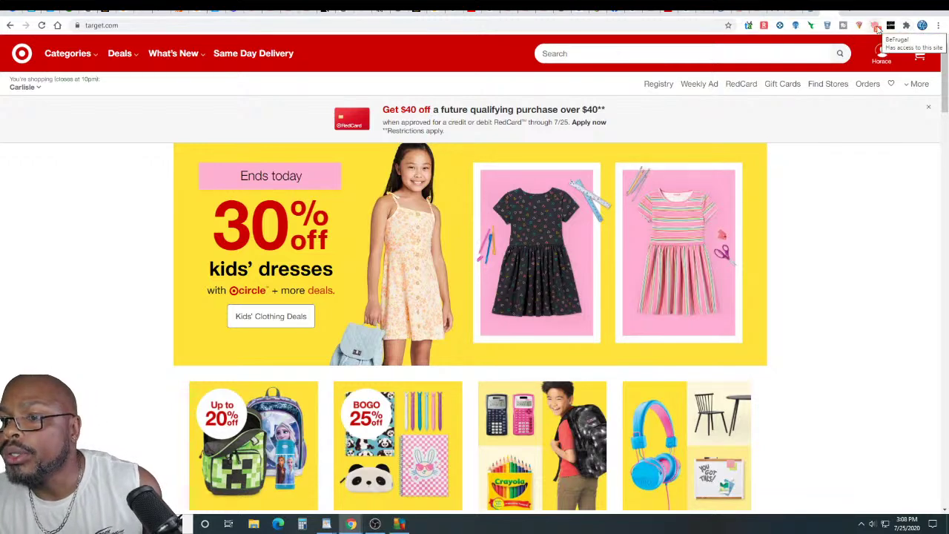
{"action": "left_click", "coordinate": [876, 26]}
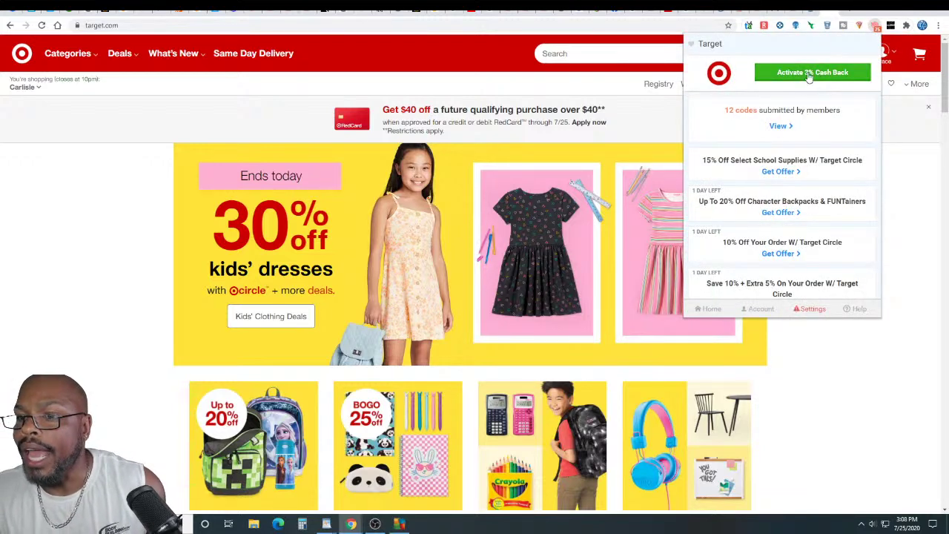
{"action": "left_click", "coordinate": [807, 75]}
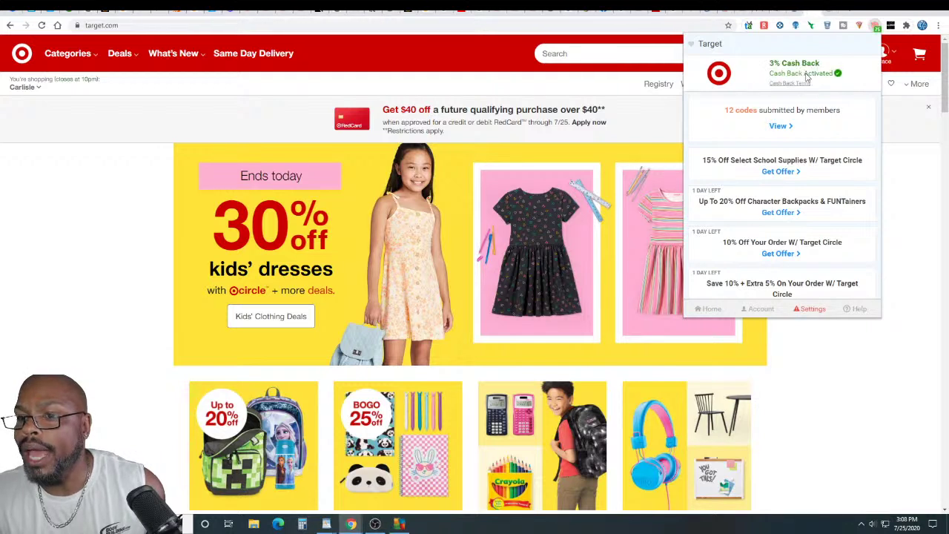
{"action": "left_click", "coordinate": [904, 130]}
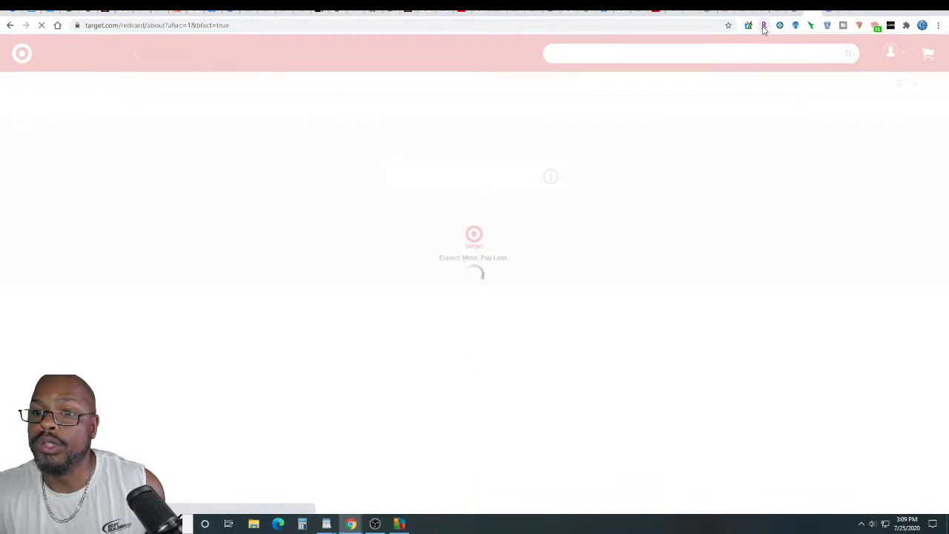
Activate Rakuten's 1% cash back for Target and dismiss its notification.
{"action": "left_click", "coordinate": [764, 27]}
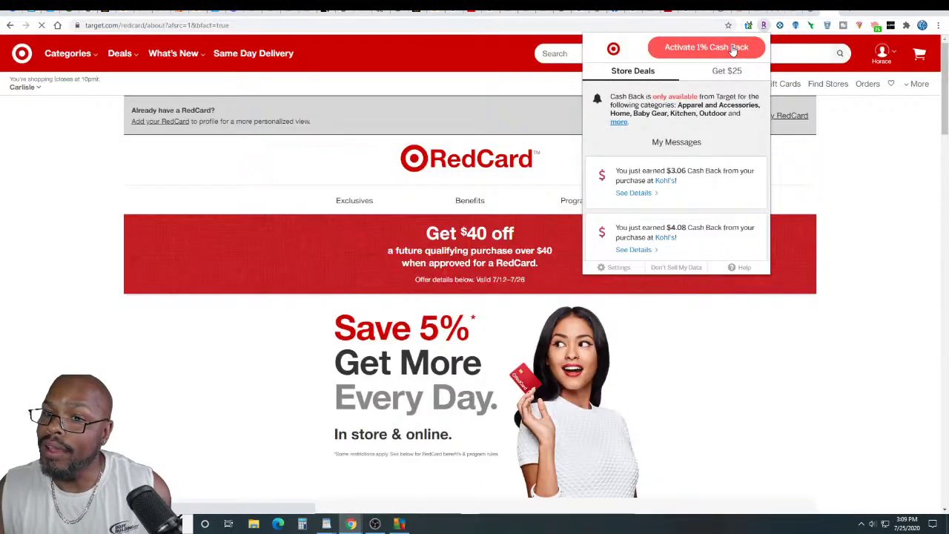
{"action": "left_click", "coordinate": [732, 47]}
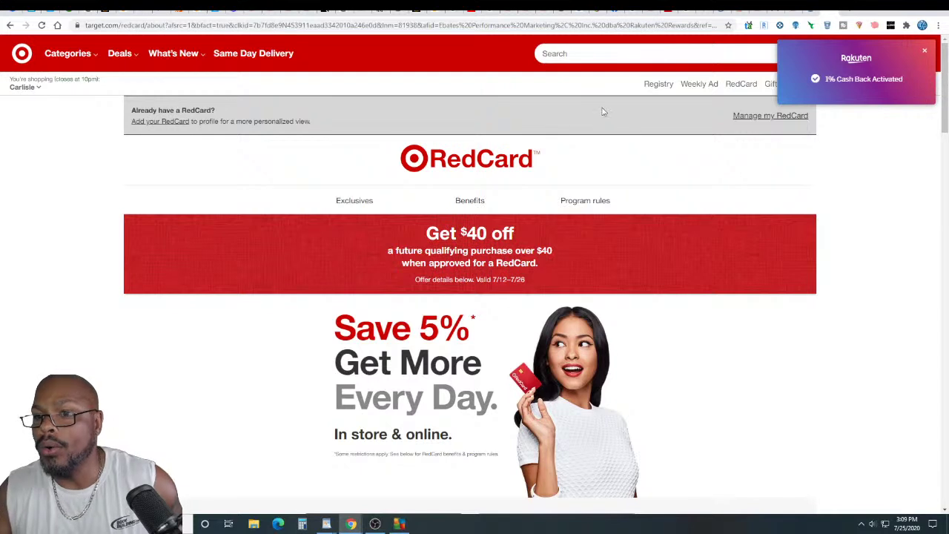
{"action": "left_click", "coordinate": [924, 54]}
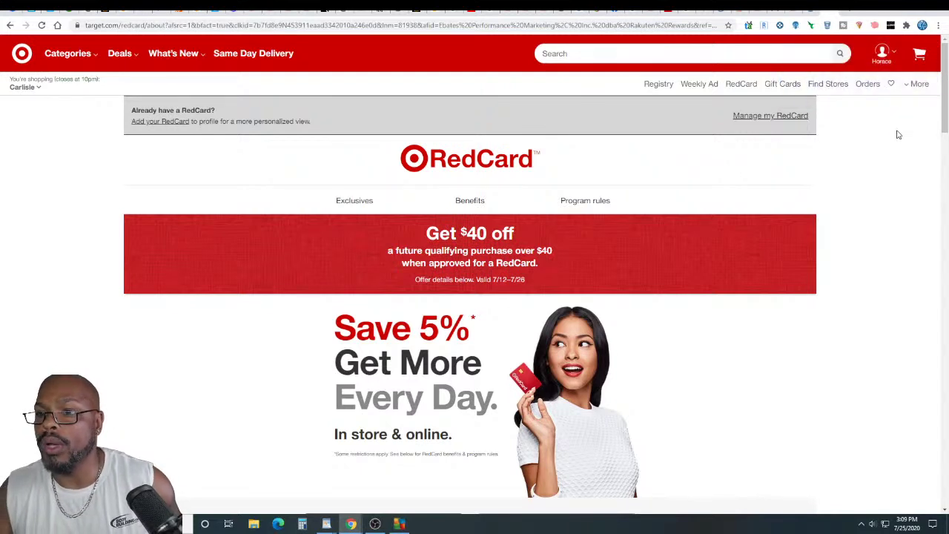
Review the earned cash back messages under Rakuten's store deals for Target, and close the overview.
{"action": "left_click", "coordinate": [764, 26]}
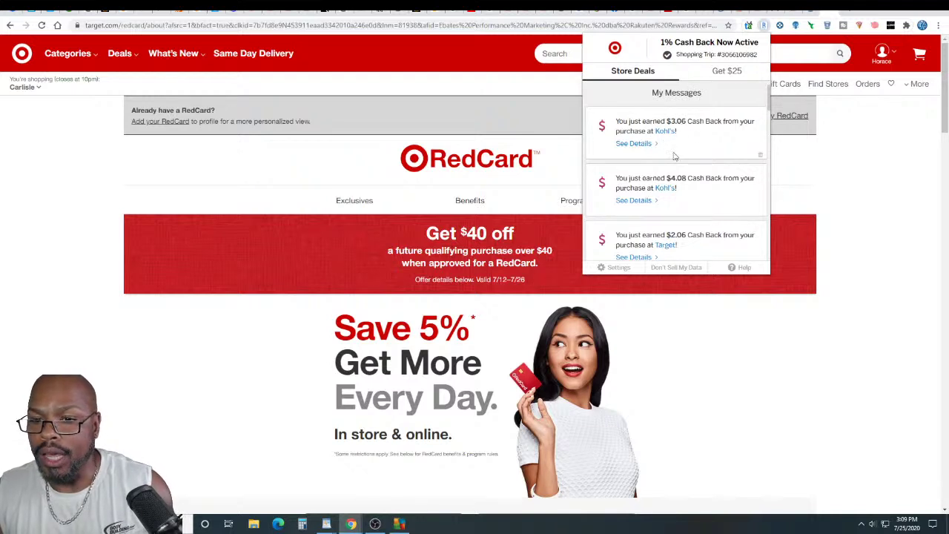
{"action": "scroll", "coordinate": [686, 184], "scroll_direction": "down", "scroll_amount": 1}
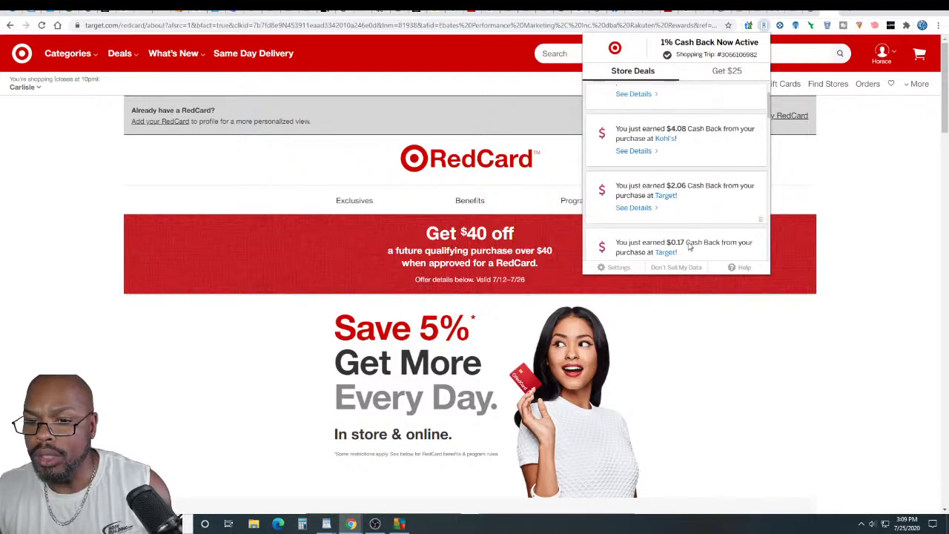
{"action": "scroll", "coordinate": [680, 250], "scroll_direction": "down", "scroll_amount": 2}
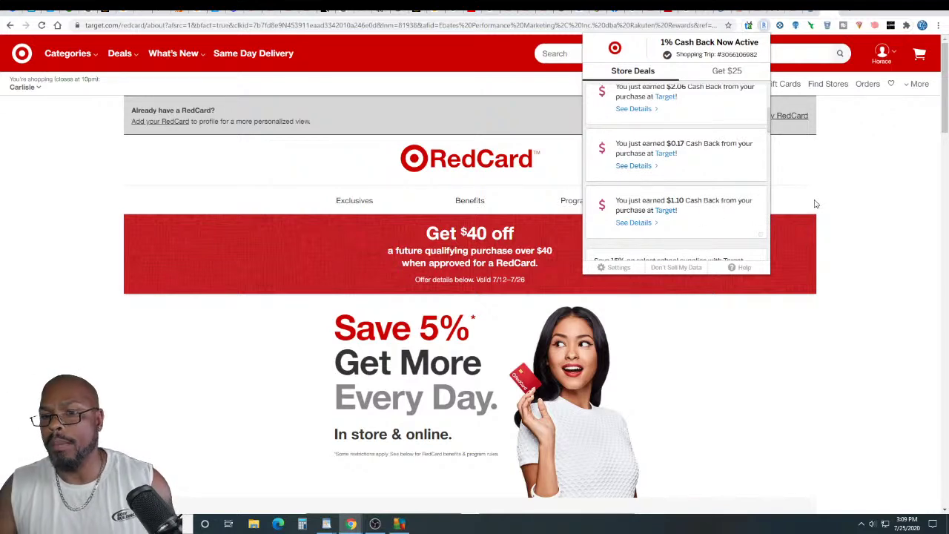
{"action": "left_click", "coordinate": [844, 164]}
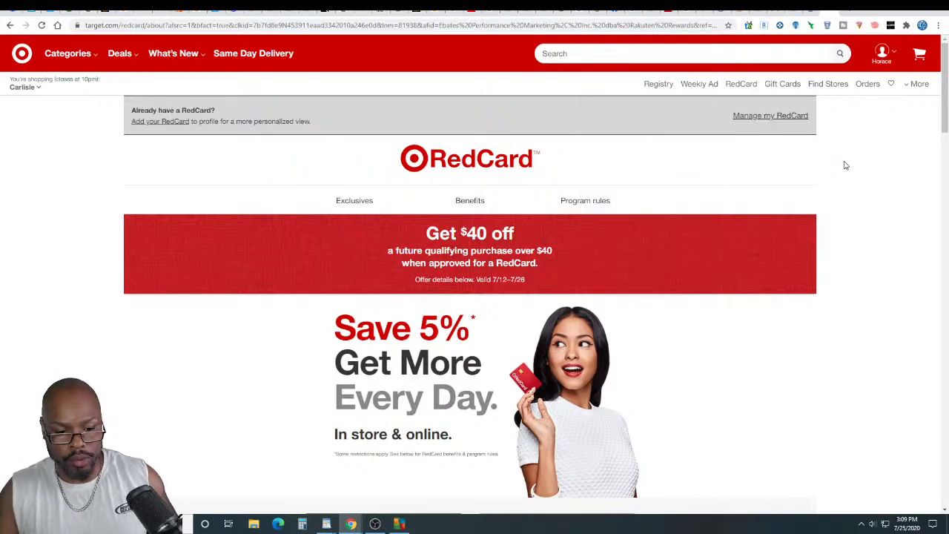
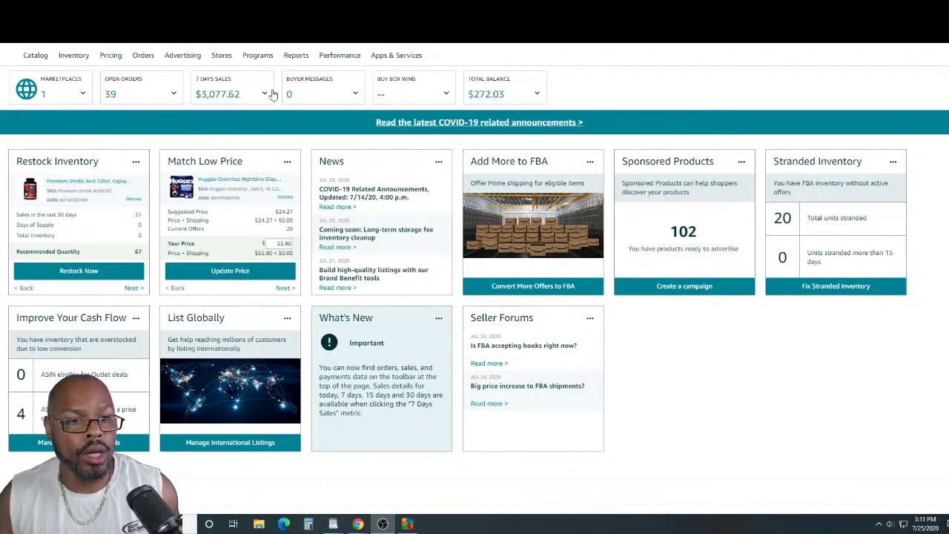
View the ordered product sales and units for Today so far, 7 days, 15 days and 30 days.
{"action": "left_click", "coordinate": [248, 94]}
{"action": "left_click", "coordinate": [240, 131]}
{"action": "left_click", "coordinate": [238, 143]}
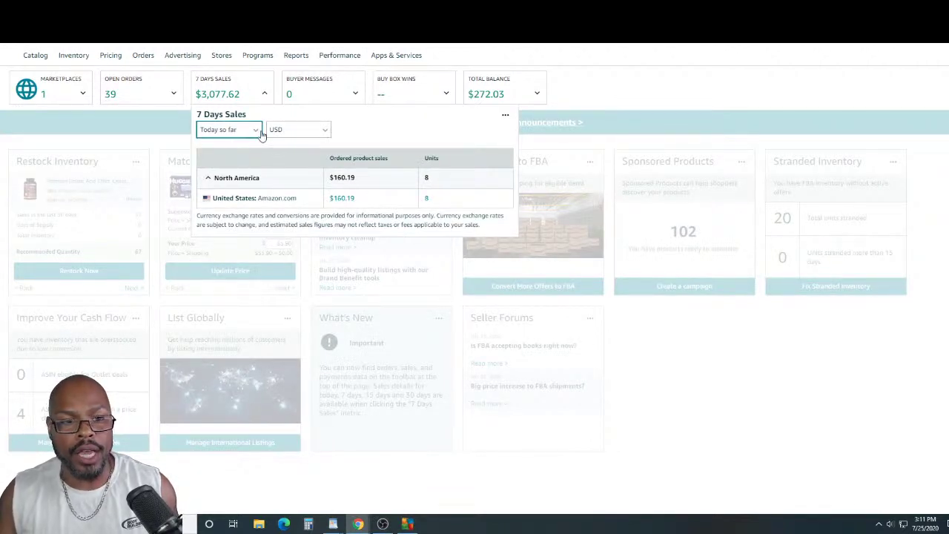
{"action": "left_click", "coordinate": [256, 132]}
{"action": "left_click", "coordinate": [234, 160]}
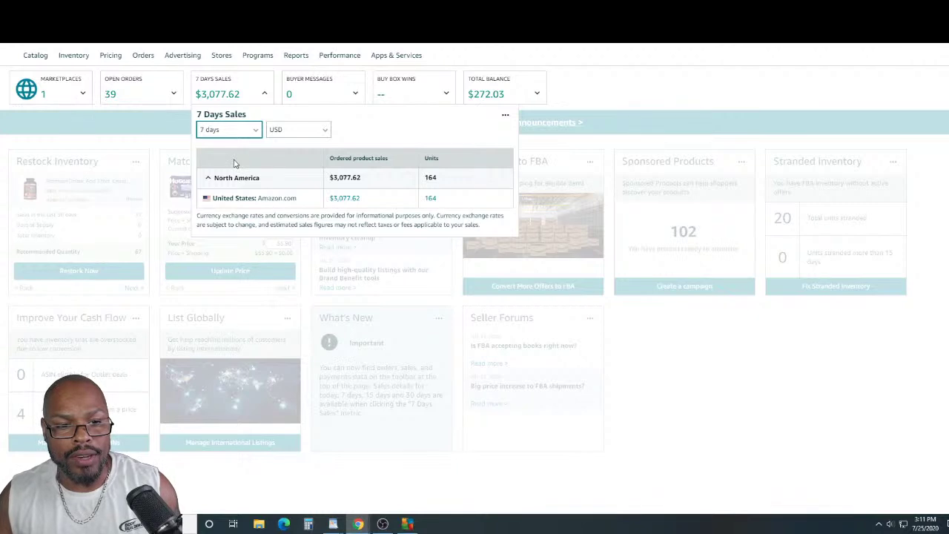
{"action": "left_click", "coordinate": [248, 131]}
{"action": "left_click", "coordinate": [230, 172]}
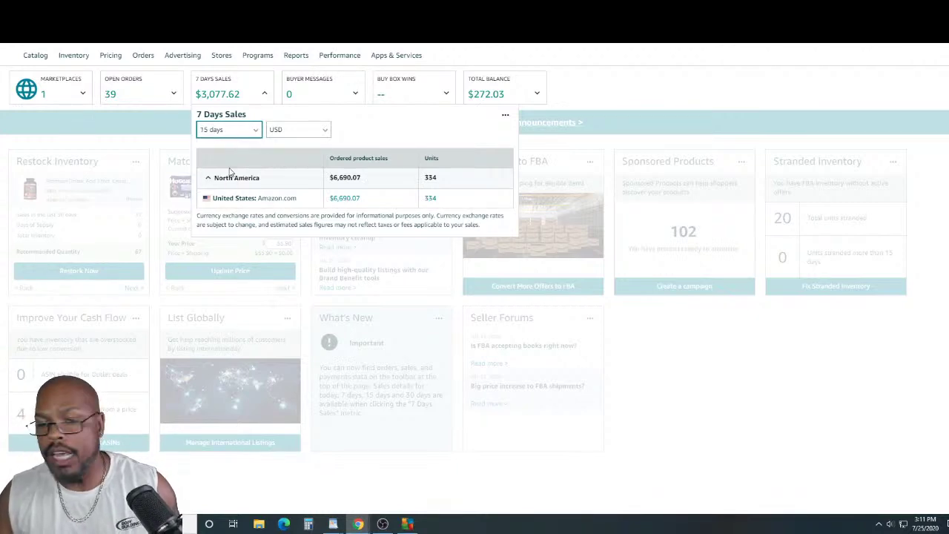
{"action": "left_click", "coordinate": [244, 135]}
{"action": "left_click", "coordinate": [227, 188]}
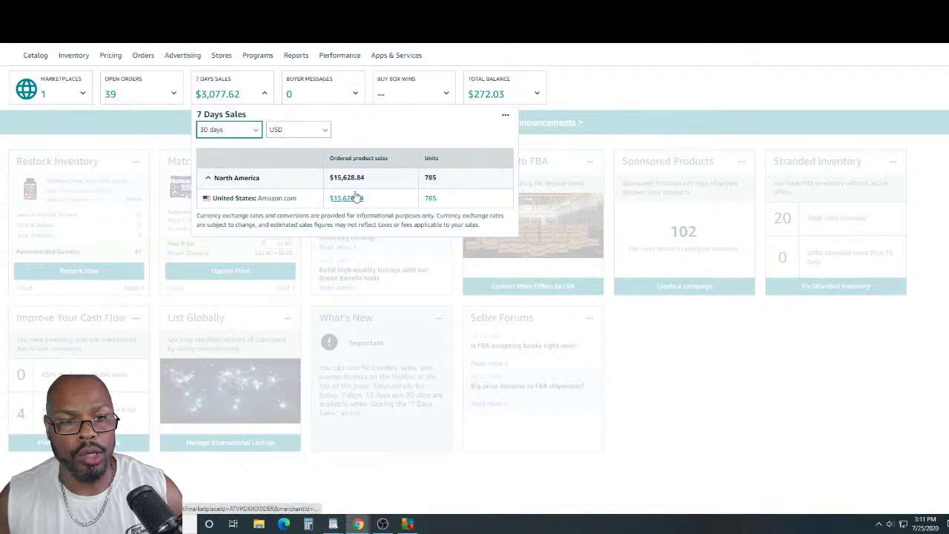
{"action": "mouse_move", "coordinate": [34, 58]}
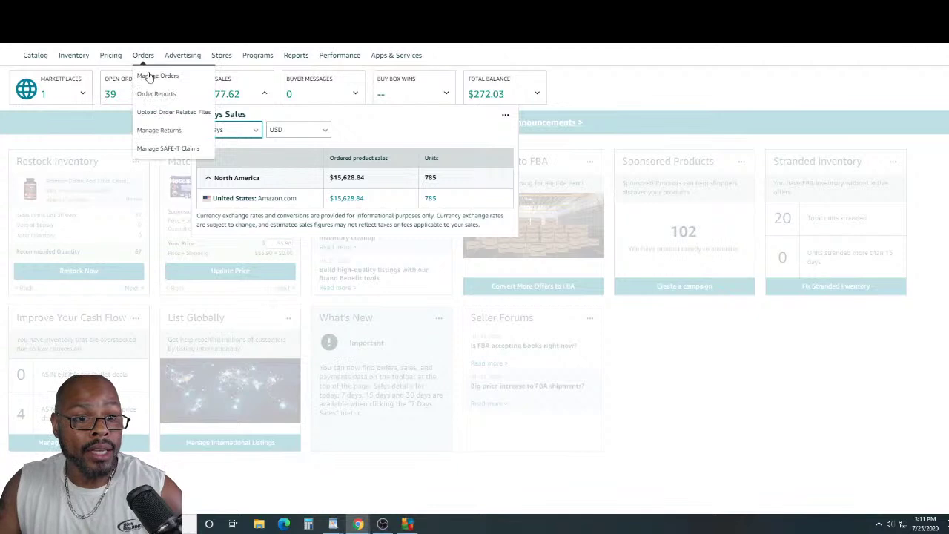
Open the Sales Dashboard from the United States sales figure and apply the Year to date - Jul 25, 2020 range.
{"action": "left_click", "coordinate": [353, 201]}
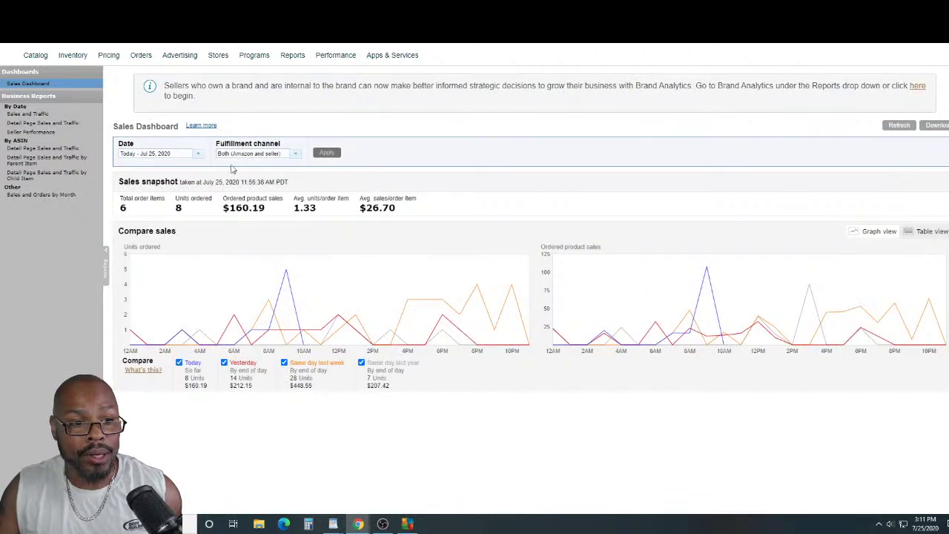
{"action": "left_click", "coordinate": [199, 159]}
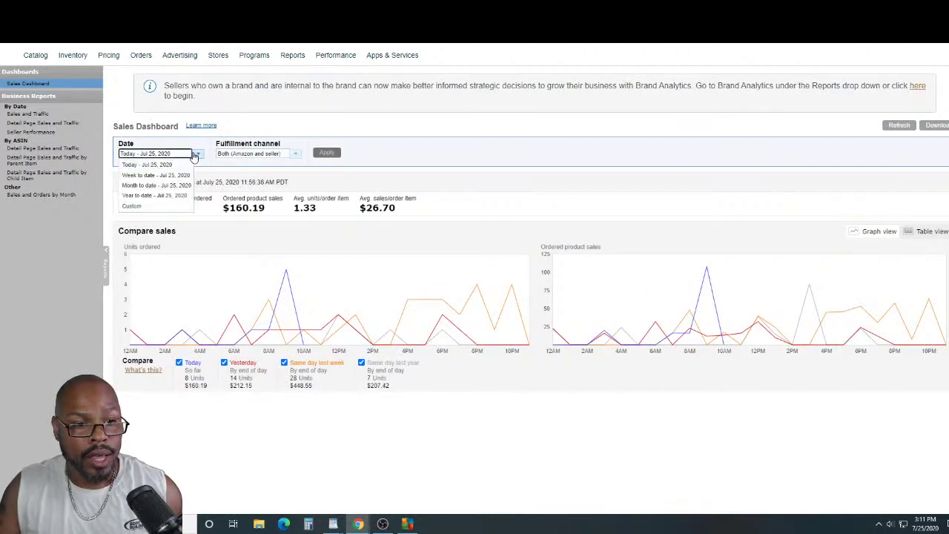
{"action": "left_click", "coordinate": [178, 195]}
{"action": "left_click", "coordinate": [327, 153]}
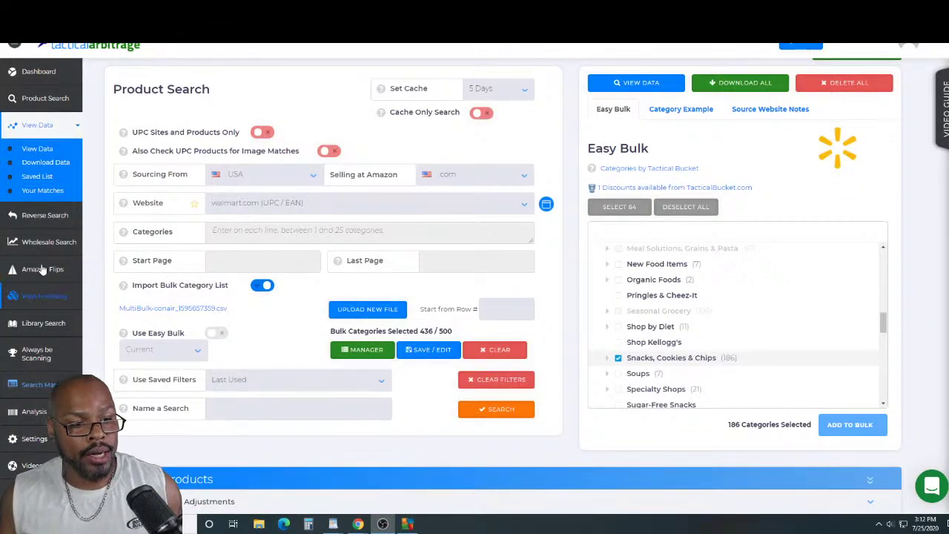
Open Always be Scanning in Tactical Arbitrage and examine the Source store list in the Filter Manager, closing it without applying.
{"action": "left_click", "coordinate": [35, 352]}
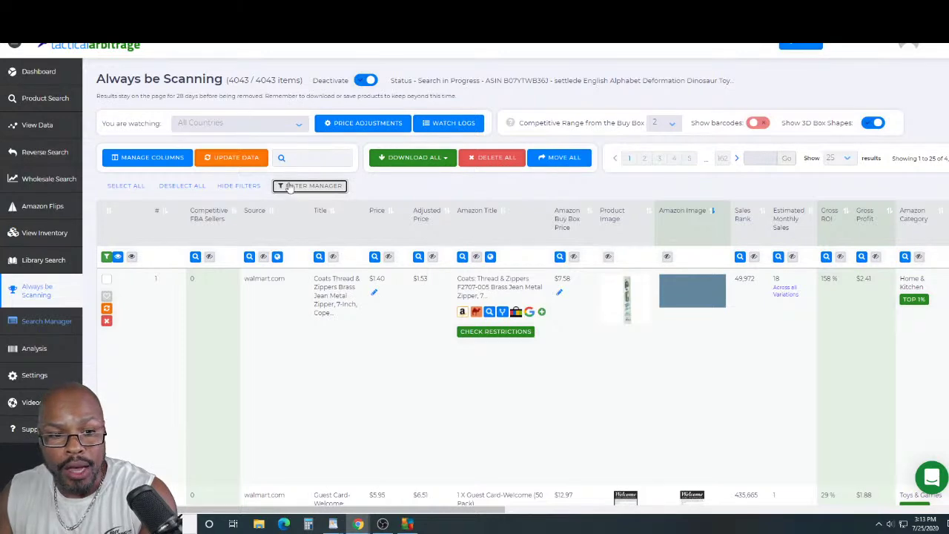
{"action": "left_click", "coordinate": [313, 187]}
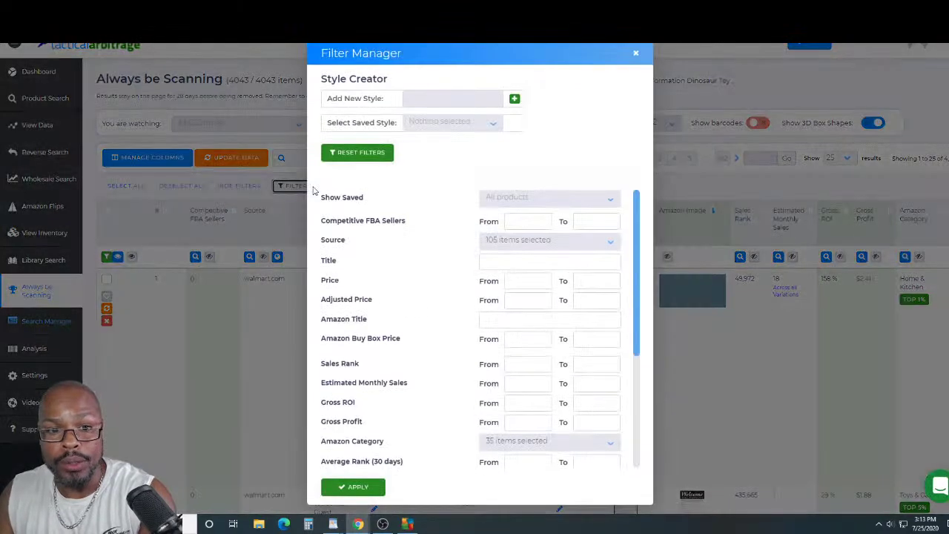
{"action": "left_click", "coordinate": [564, 235]}
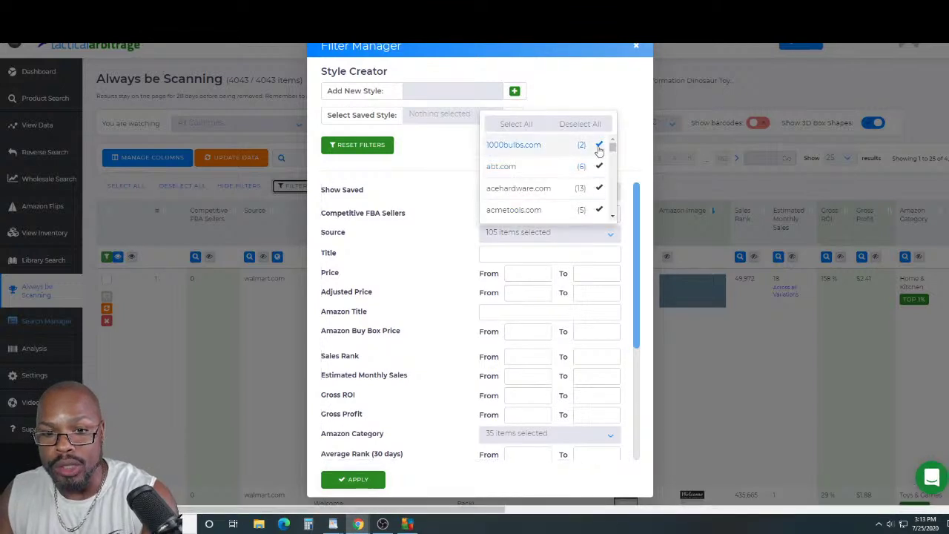
{"action": "left_click", "coordinate": [570, 124]}
{"action": "left_click_drag", "start_coordinate": [613, 154], "coordinate": [602, 94]}
{"action": "left_click", "coordinate": [517, 124]}
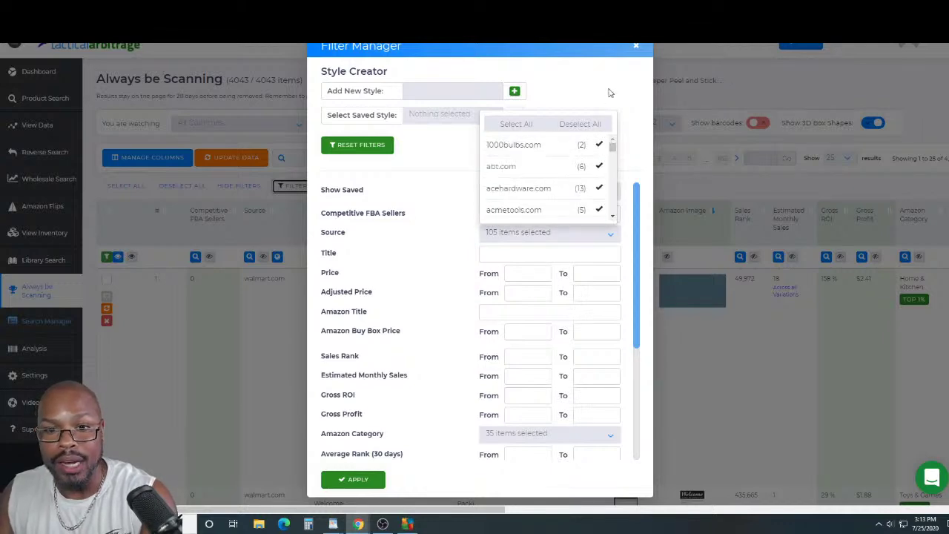
{"action": "left_click", "coordinate": [635, 46]}
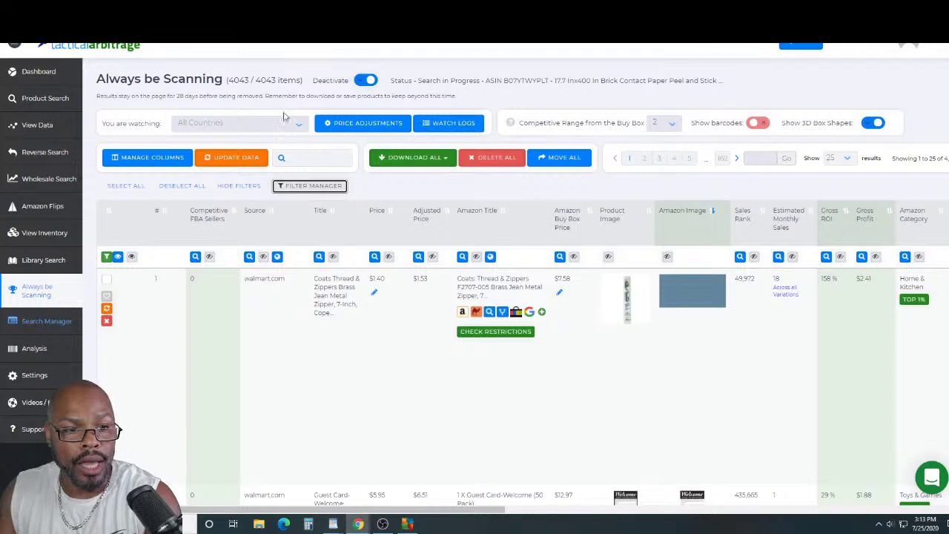
Limit the watched country of the Always be Scanning results to USA.
{"action": "left_click", "coordinate": [269, 126]}
{"action": "left_click", "coordinate": [234, 191]}
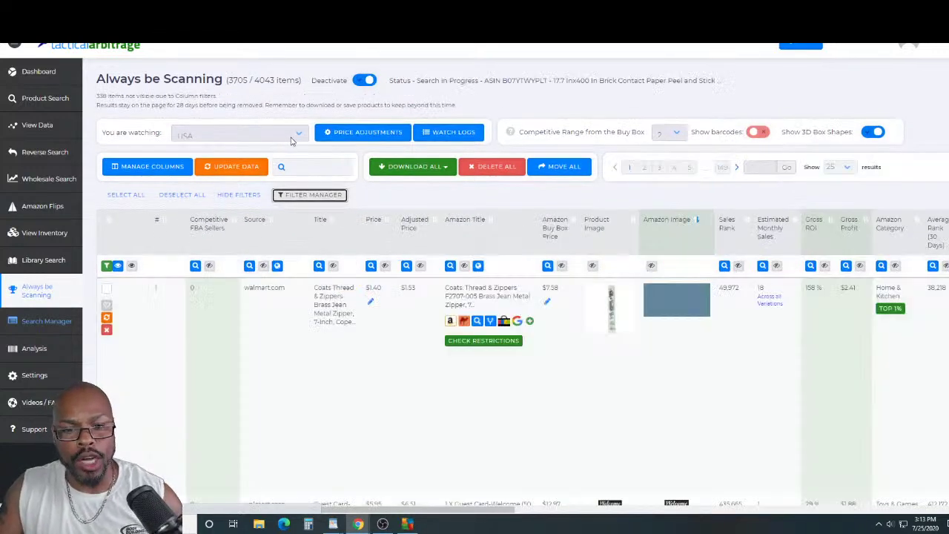
{"action": "scroll", "coordinate": [386, 252], "scroll_direction": "down", "scroll_amount": 2}
{"action": "scroll", "coordinate": [371, 237], "scroll_direction": "up", "scroll_amount": 2}
{"action": "left_click", "coordinate": [299, 133]}
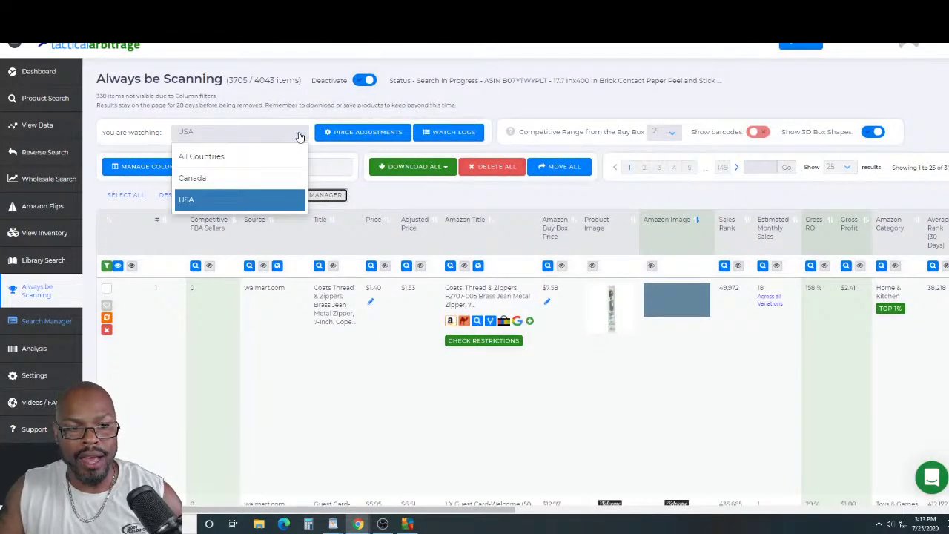
{"action": "left_click", "coordinate": [512, 104]}
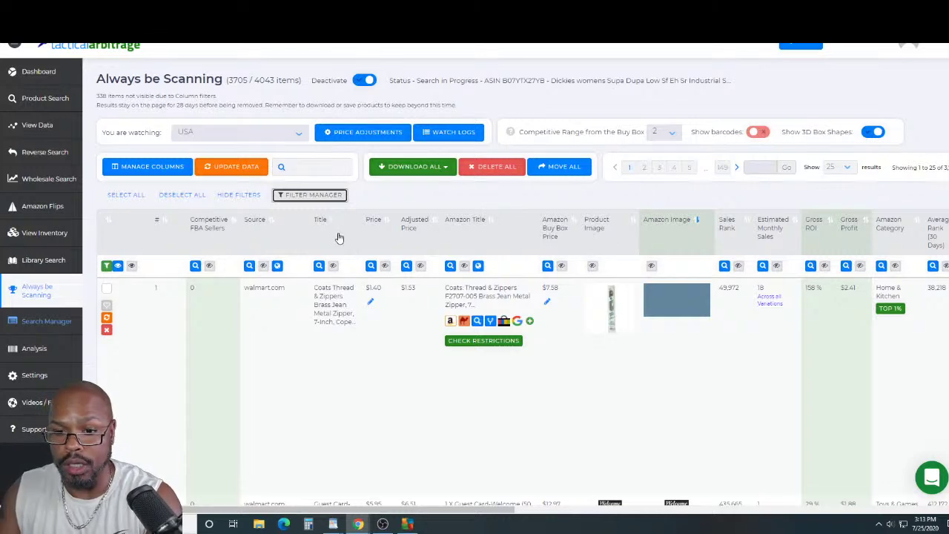
Reopen the Filter Manager and look through the stores offered in the Source filter.
{"action": "left_click", "coordinate": [323, 197]}
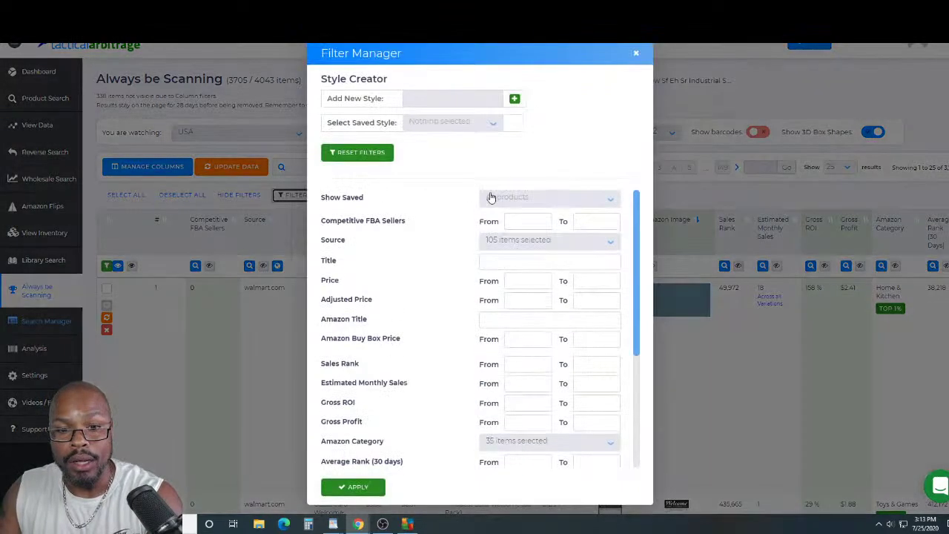
{"action": "left_click", "coordinate": [560, 240]}
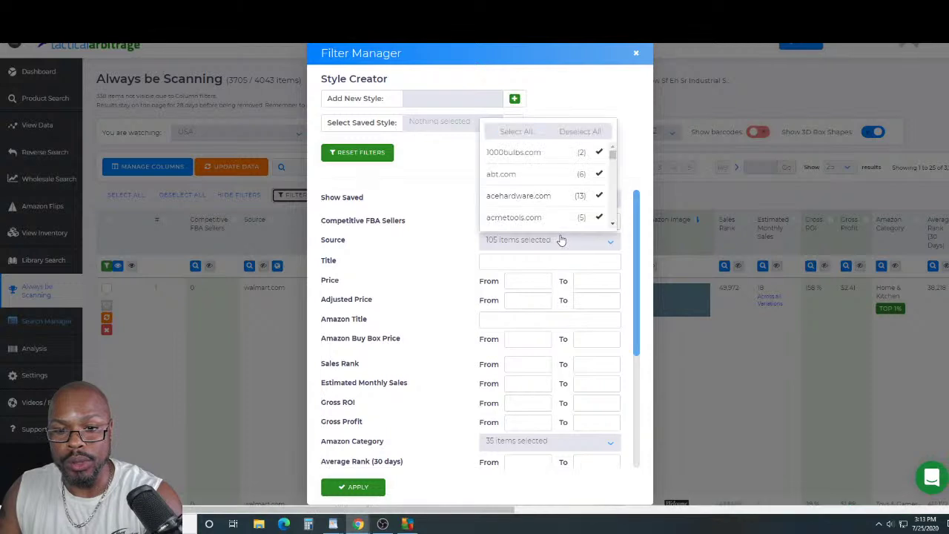
{"action": "scroll", "coordinate": [572, 190], "scroll_direction": "down", "scroll_amount": 5}
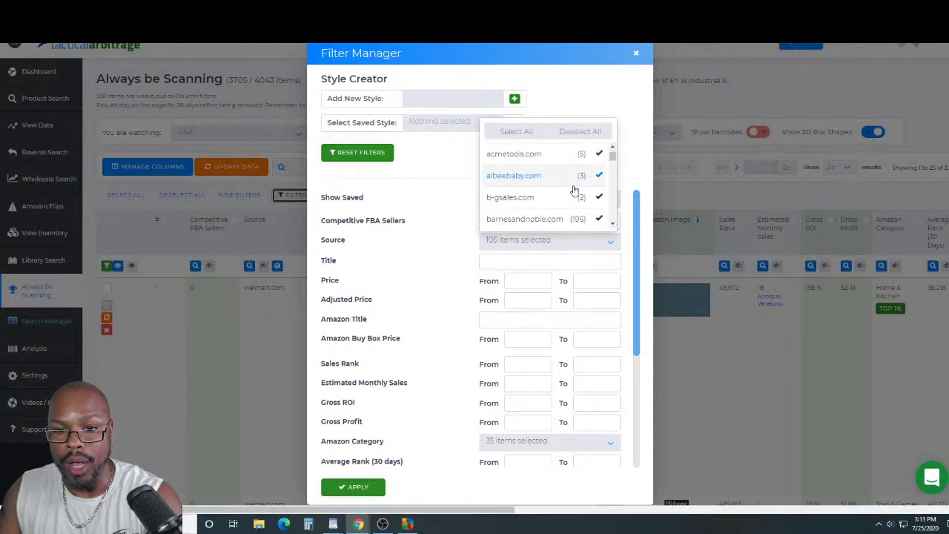
{"action": "left_click", "coordinate": [642, 182]}
{"action": "scroll", "coordinate": [617, 221], "scroll_direction": "down", "scroll_amount": 3}
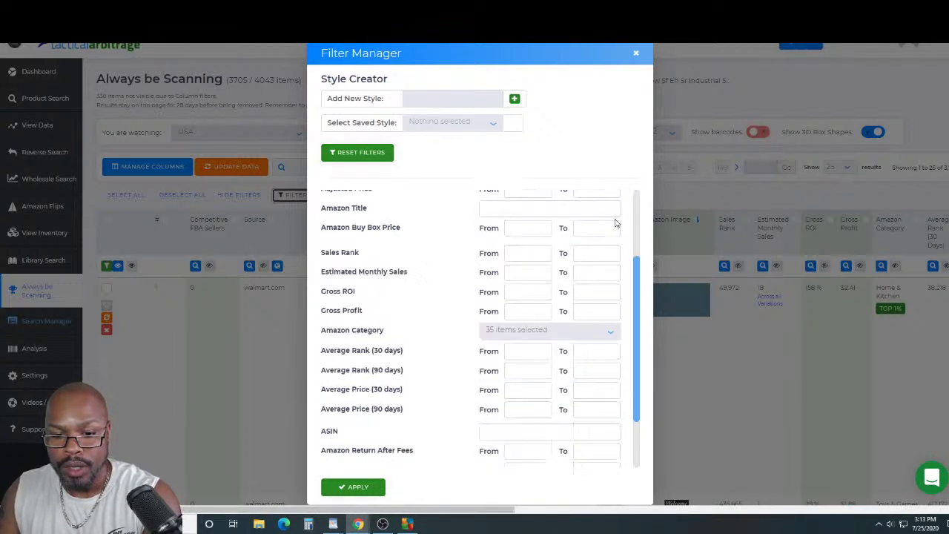
Look through the options of the Amazon Category filter and the remaining criteria, and apply the Filter Manager.
{"action": "left_click", "coordinate": [580, 333]}
{"action": "scroll", "coordinate": [608, 269], "scroll_direction": "down", "scroll_amount": 3}
{"action": "scroll", "coordinate": [608, 269], "scroll_direction": "down", "scroll_amount": 1}
{"action": "scroll", "coordinate": [611, 271], "scroll_direction": "down", "scroll_amount": 2}
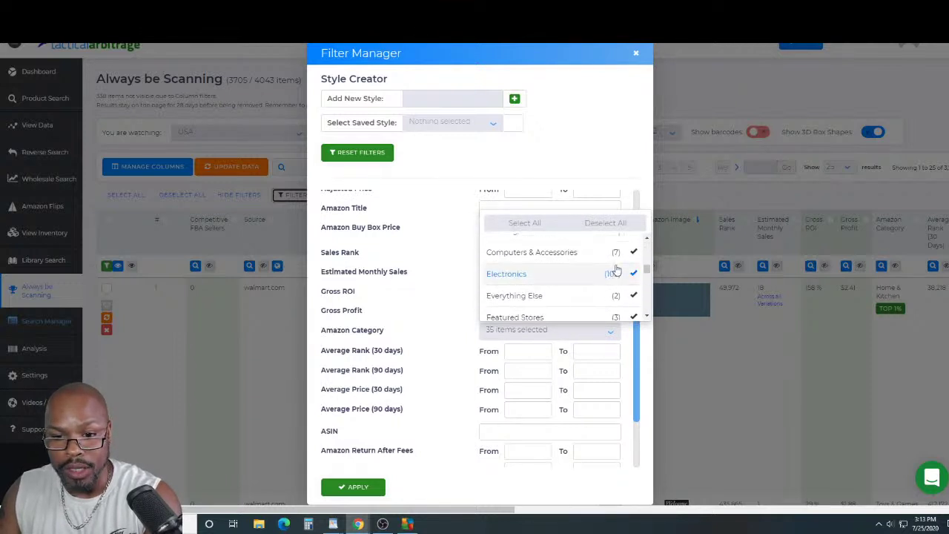
{"action": "scroll", "coordinate": [616, 271], "scroll_direction": "down", "scroll_amount": 2}
{"action": "left_click", "coordinate": [630, 173]}
{"action": "scroll", "coordinate": [465, 363], "scroll_direction": "down", "scroll_amount": 2}
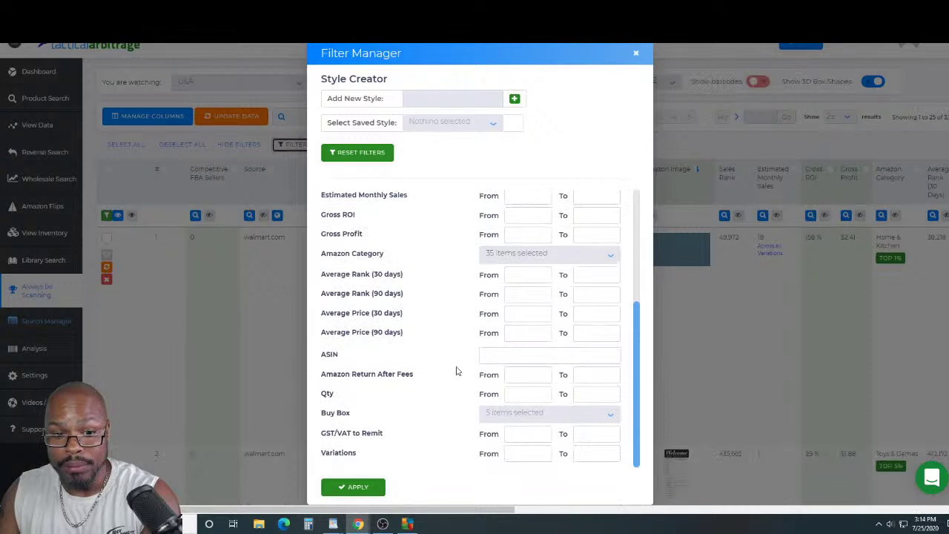
{"action": "left_click", "coordinate": [370, 487]}
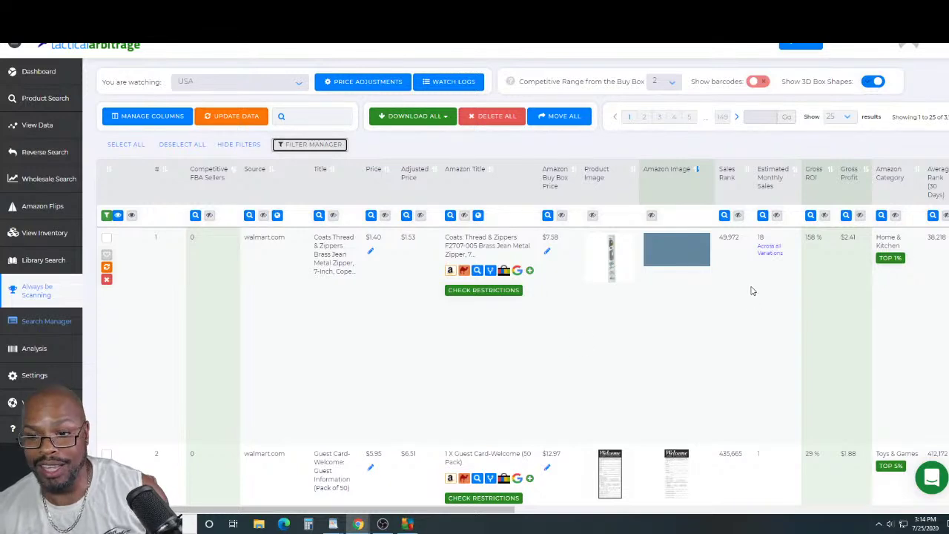
Review the USA Always be Scanning results, comparing each item's source, price, product images, sales rank and ROI.
{"action": "scroll", "coordinate": [646, 276], "scroll_direction": "down", "scroll_amount": 2}
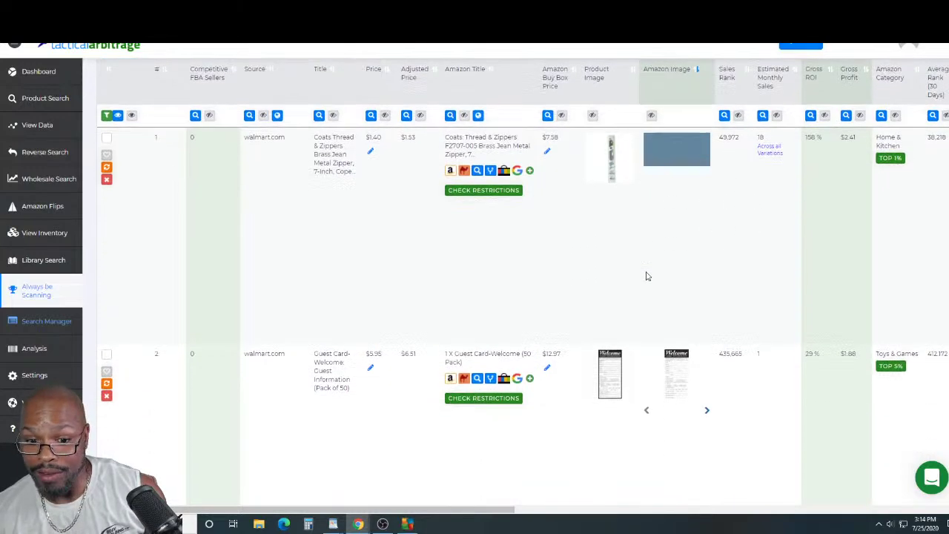
{"action": "scroll", "coordinate": [646, 276], "scroll_direction": "down", "scroll_amount": 5}
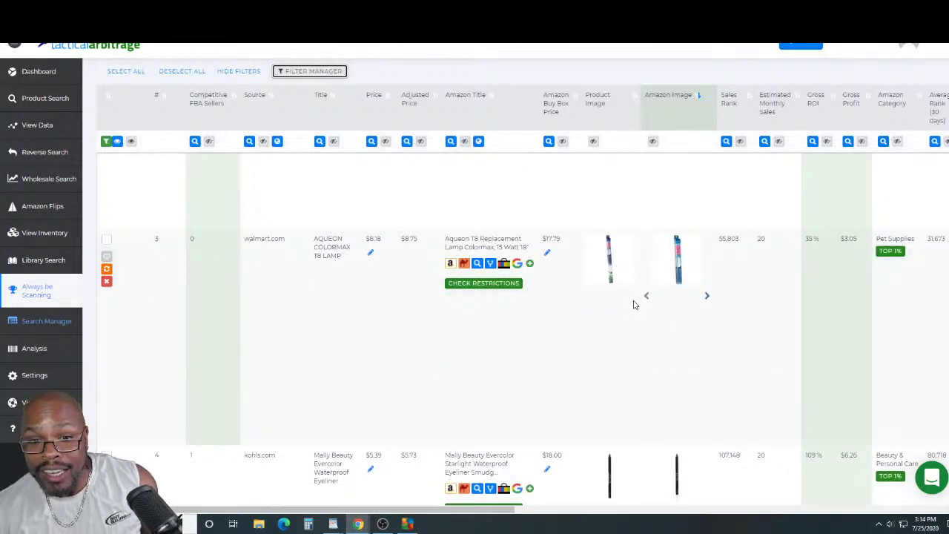
{"action": "scroll", "coordinate": [634, 304], "scroll_direction": "down", "scroll_amount": 2}
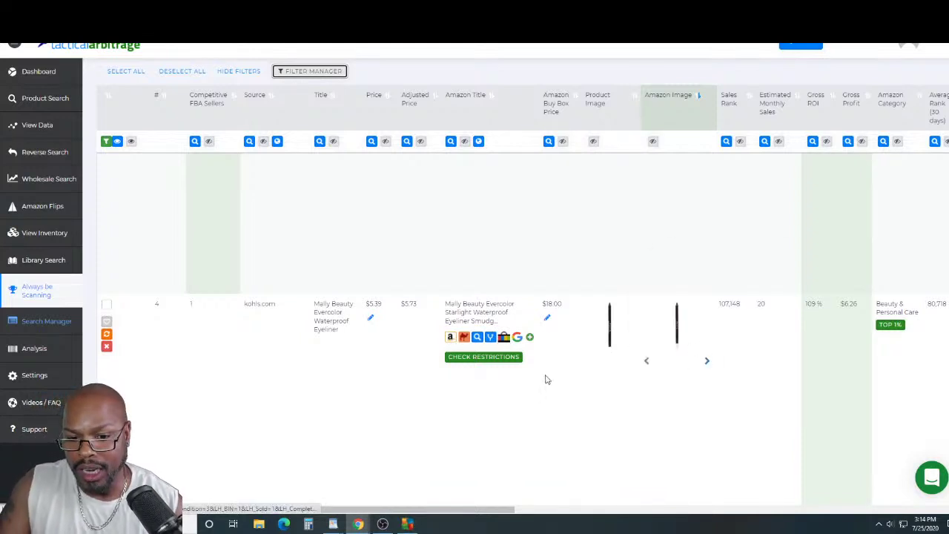
{"action": "scroll", "coordinate": [545, 379], "scroll_direction": "down", "scroll_amount": 2}
{"action": "scroll", "coordinate": [549, 375], "scroll_direction": "down", "scroll_amount": 3}
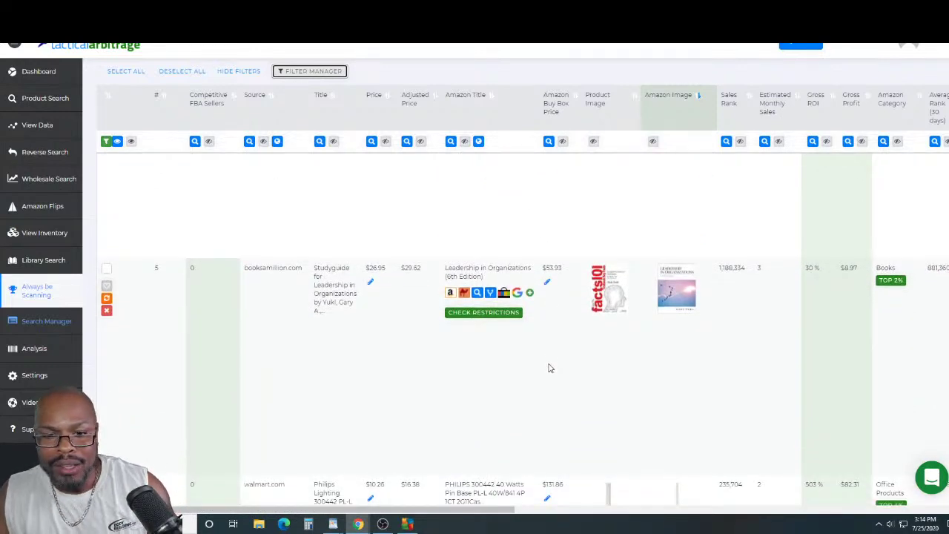
{"action": "scroll", "coordinate": [550, 367], "scroll_direction": "down", "scroll_amount": 4}
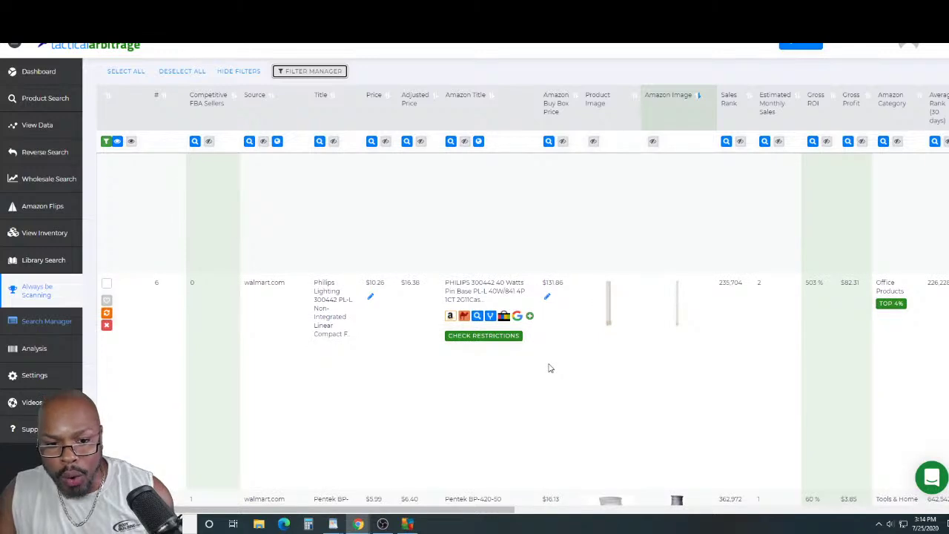
{"action": "scroll", "coordinate": [550, 368], "scroll_direction": "up", "scroll_amount": 8}
{"action": "scroll", "coordinate": [549, 367], "scroll_direction": "down", "scroll_amount": 2}
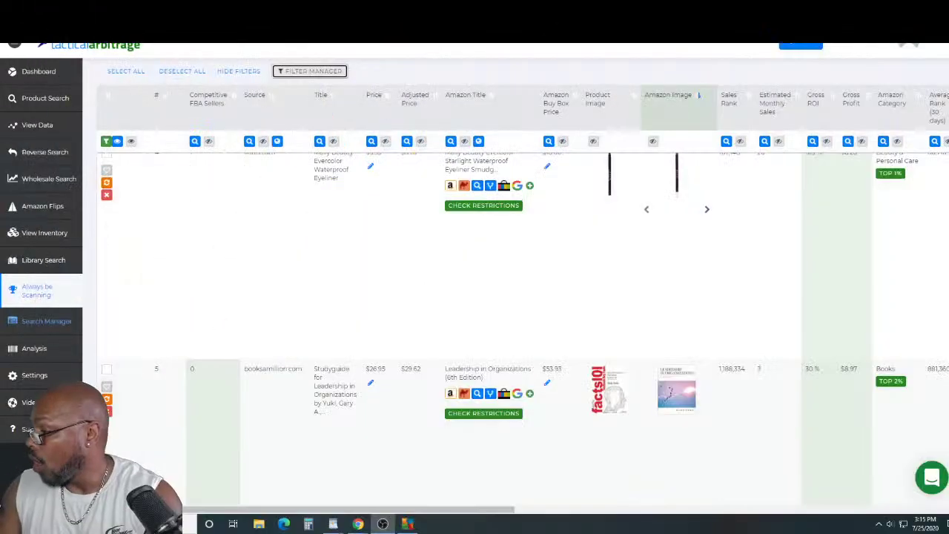
Restrict the Source filter in the Filter Manager to target.com only.
{"action": "left_click", "coordinate": [41, 295]}
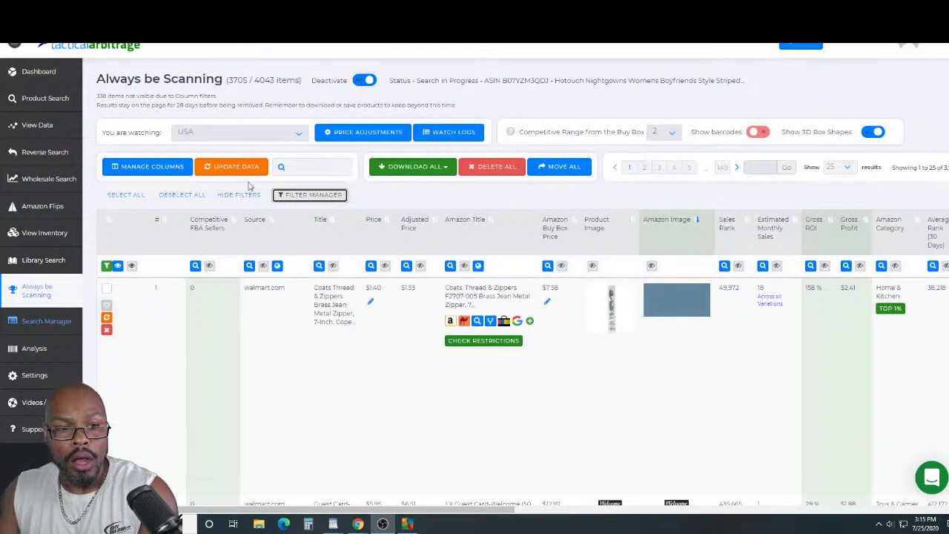
{"action": "left_click", "coordinate": [304, 197]}
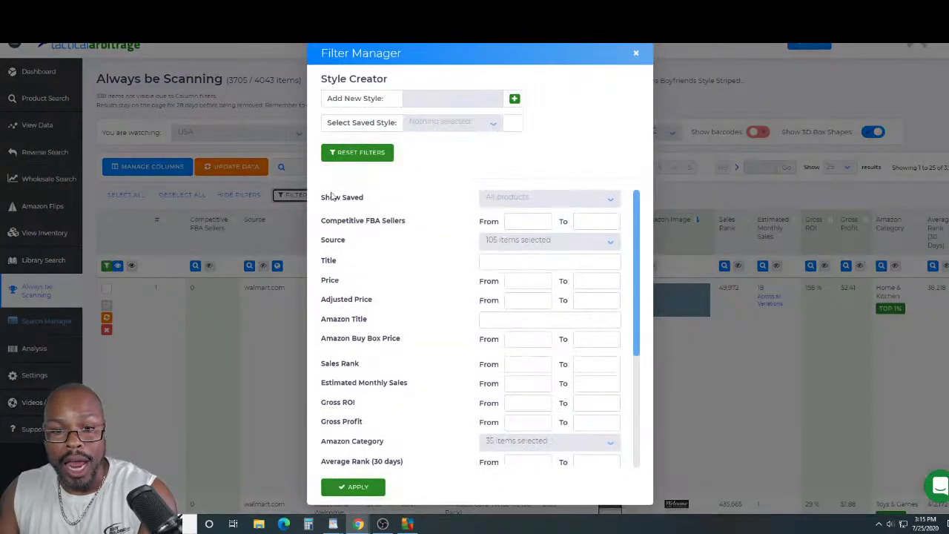
{"action": "left_click", "coordinate": [568, 244]}
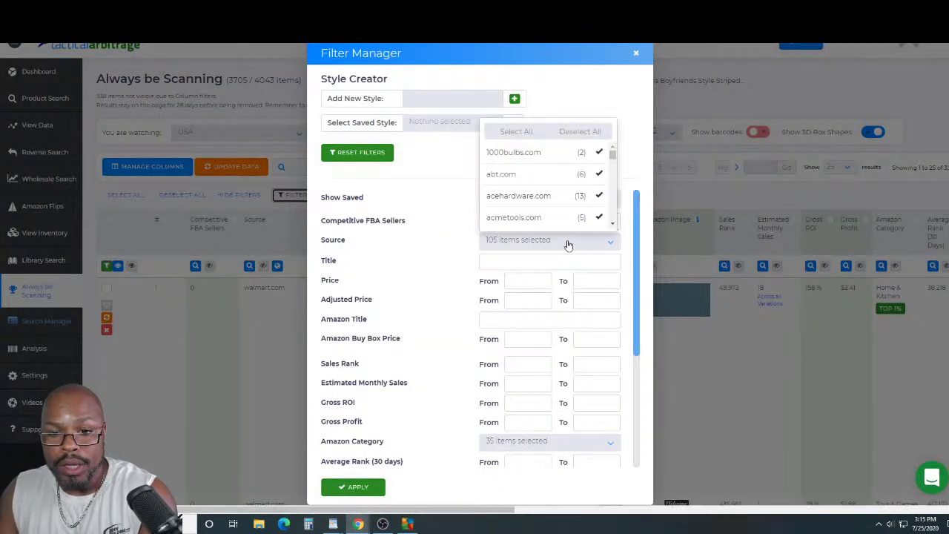
{"action": "left_click", "coordinate": [580, 131]}
{"action": "left_click_drag", "start_coordinate": [611, 153], "coordinate": [615, 214]}
{"action": "left_click", "coordinate": [563, 197]}
{"action": "left_click", "coordinate": [434, 267]}
Restrict the Amazon Category filter to Grocery & Gourmet Food only and apply the filters.
{"action": "scroll", "coordinate": [565, 327], "scroll_direction": "down", "scroll_amount": 2}
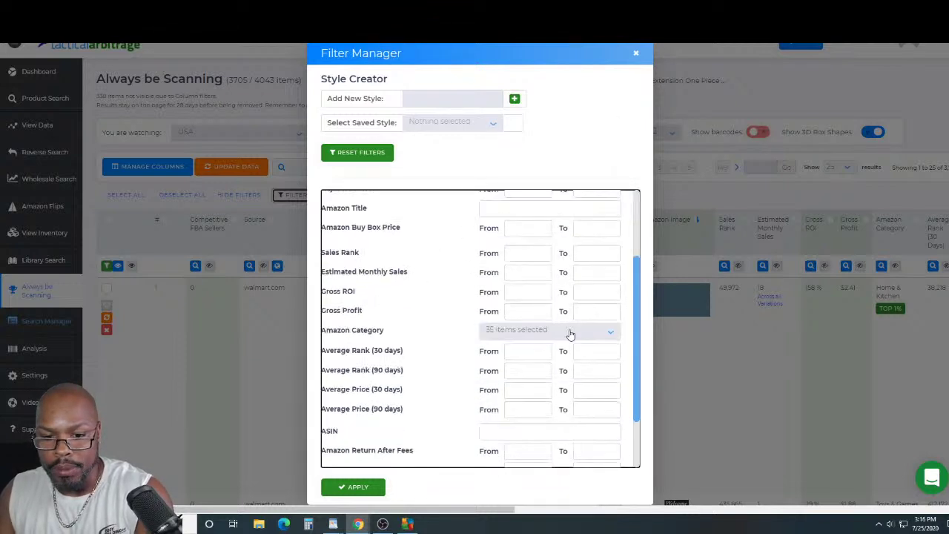
{"action": "left_click", "coordinate": [569, 333]}
{"action": "left_click", "coordinate": [605, 223]}
{"action": "left_click_drag", "start_coordinate": [646, 246], "coordinate": [647, 274]}
{"action": "left_click", "coordinate": [618, 277]}
{"action": "left_click", "coordinate": [354, 487]}
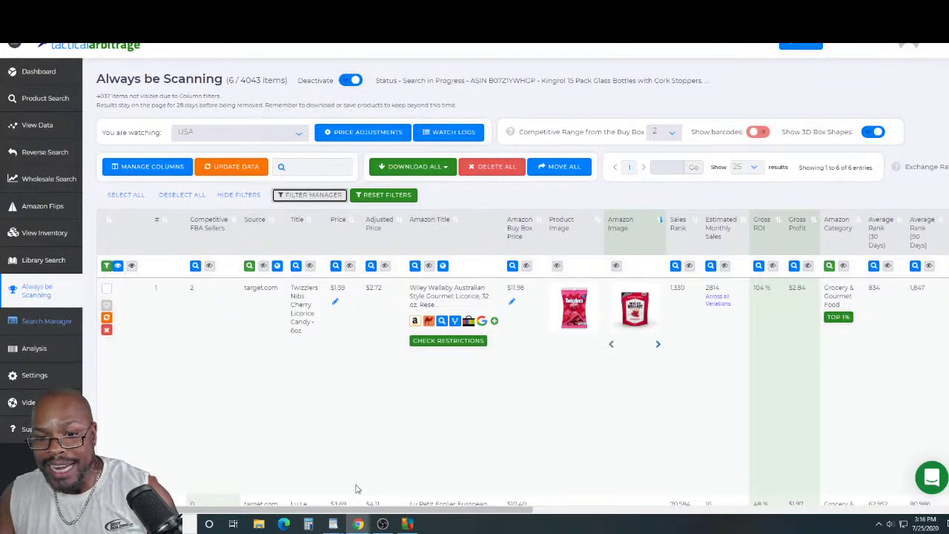
Review the target.com grocery results, checking the matched images, estimated monthly sales, ROI and gross profit.
{"action": "scroll", "coordinate": [615, 244], "scroll_direction": "down", "scroll_amount": 3}
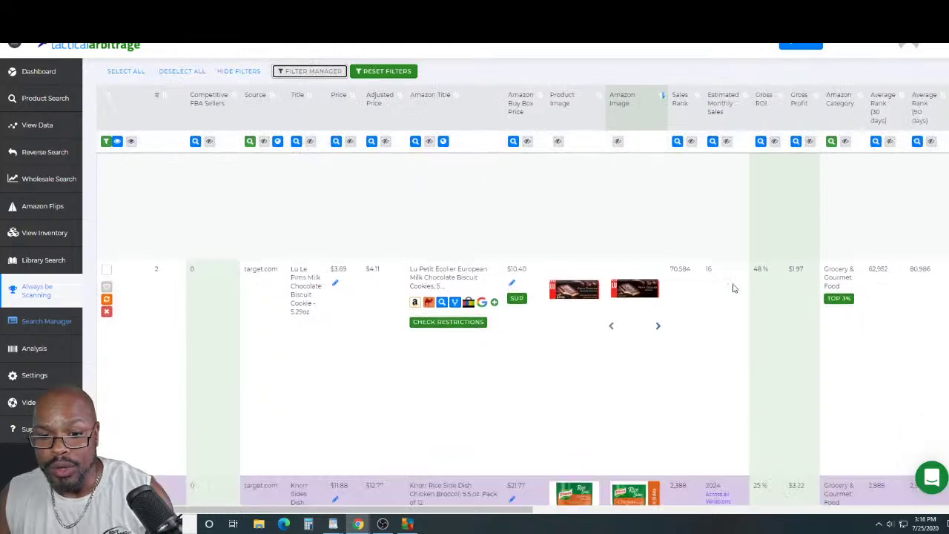
{"action": "scroll", "coordinate": [733, 288], "scroll_direction": "down", "scroll_amount": 3}
{"action": "scroll", "coordinate": [770, 315], "scroll_direction": "down", "scroll_amount": 2}
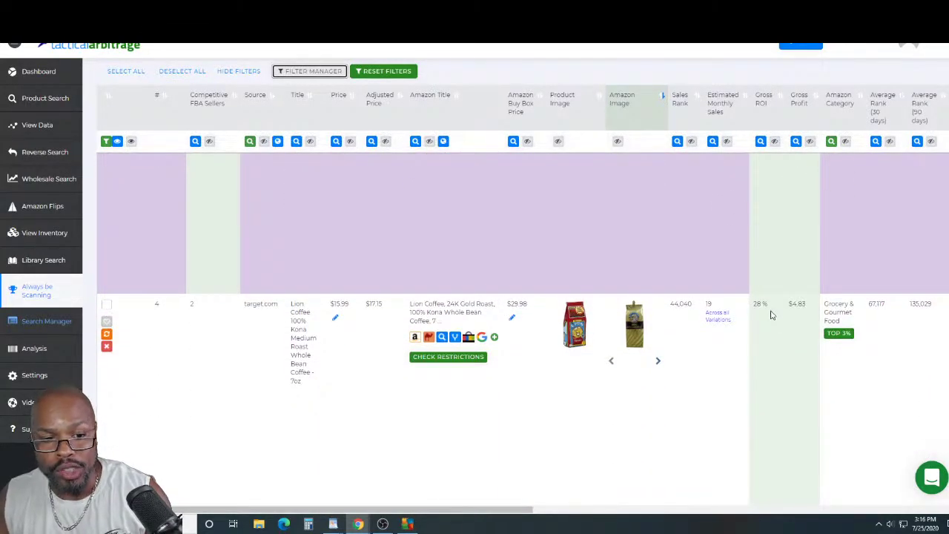
{"action": "scroll", "coordinate": [770, 315], "scroll_direction": "up", "scroll_amount": 5}
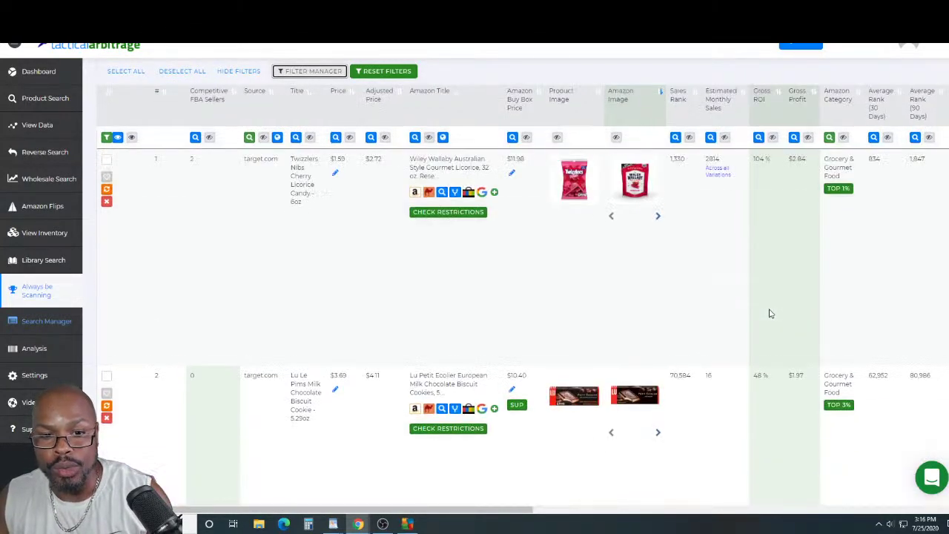
{"action": "scroll", "coordinate": [769, 314], "scroll_direction": "up", "scroll_amount": 3}
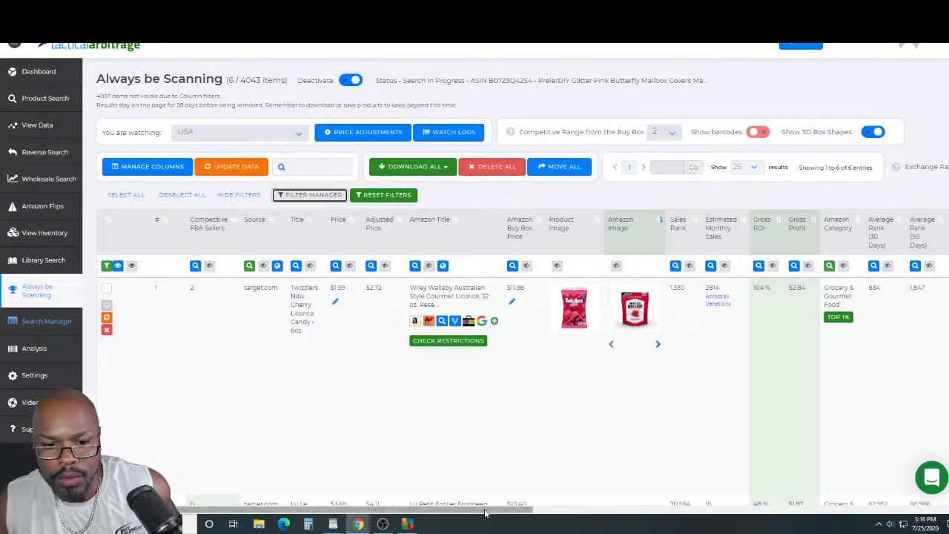
Review the remaining target.com grocery results, comparing matched images, estimated monthly sales, Gross ROI, gross profit and average prices.
{"action": "left_click_drag", "start_coordinate": [486, 512], "coordinate": [568, 500]}
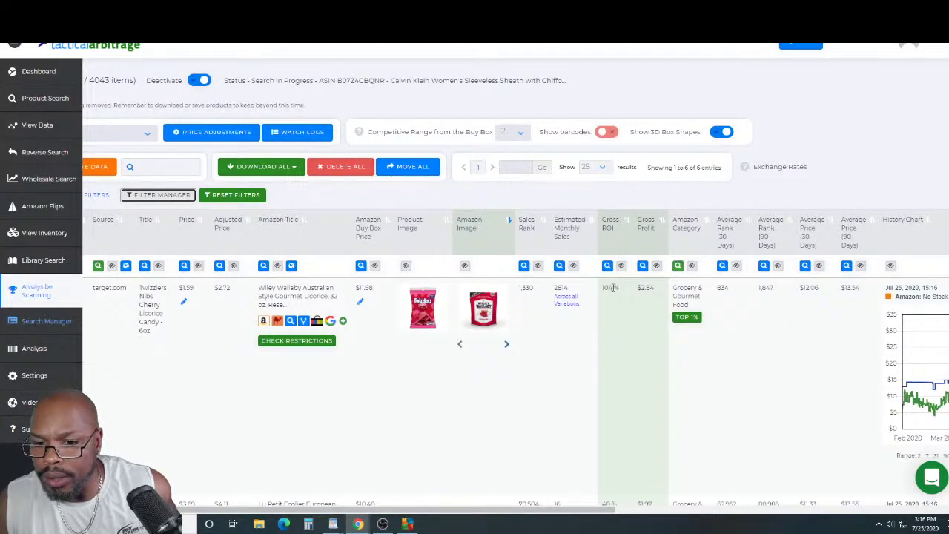
{"action": "left_click", "coordinate": [607, 265]}
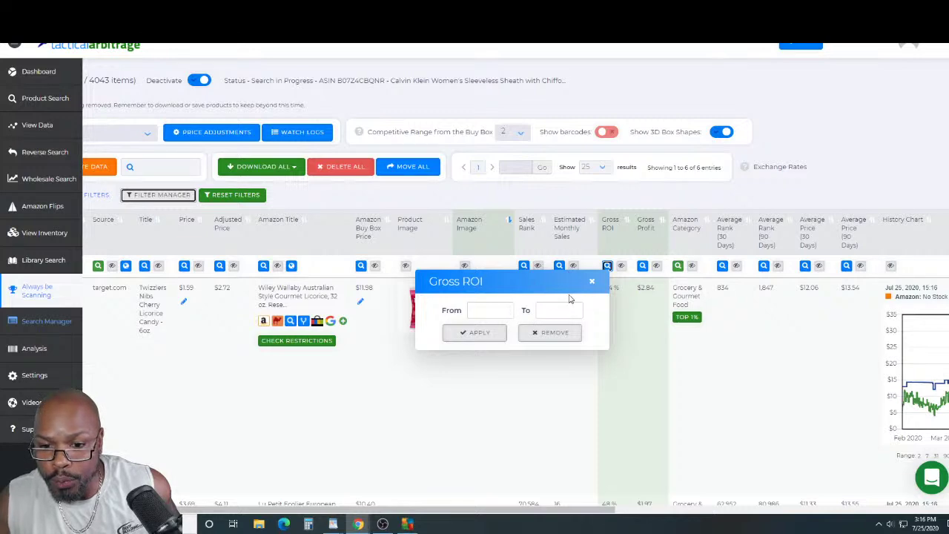
{"action": "left_click", "coordinate": [591, 282]}
{"action": "scroll", "coordinate": [631, 304], "scroll_direction": "down", "scroll_amount": 3}
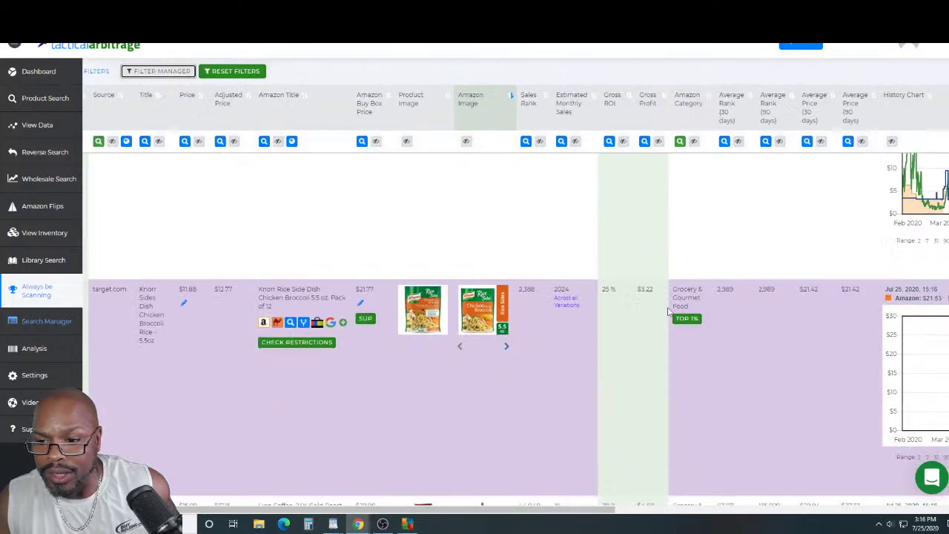
{"action": "scroll", "coordinate": [645, 314], "scroll_direction": "down", "scroll_amount": 10}
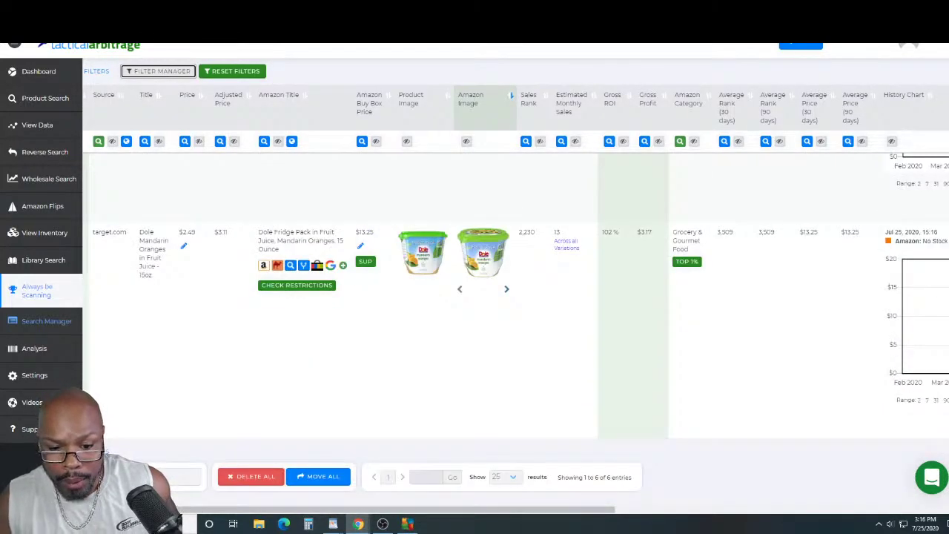
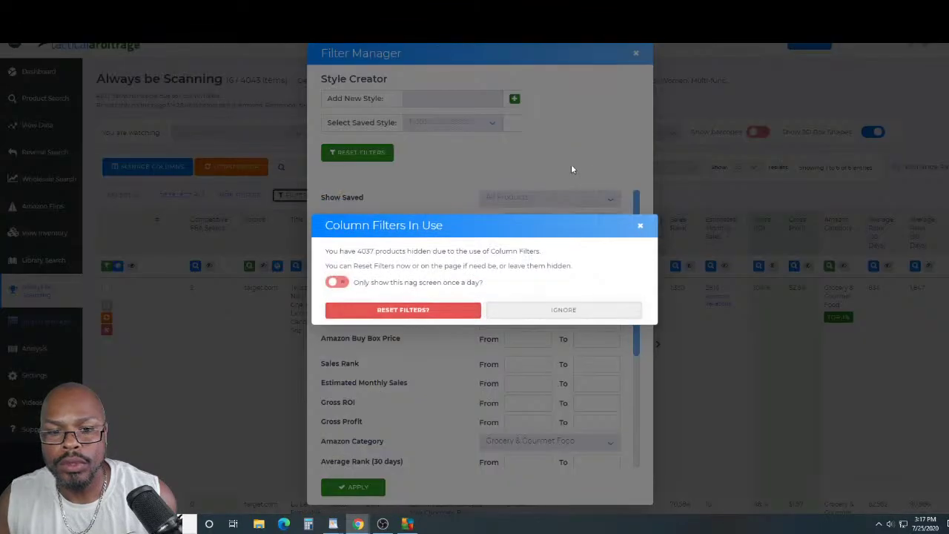
Reset the column filters and try to select all stores in the Filter Manager's Source filter.
{"action": "left_click", "coordinate": [428, 312]}
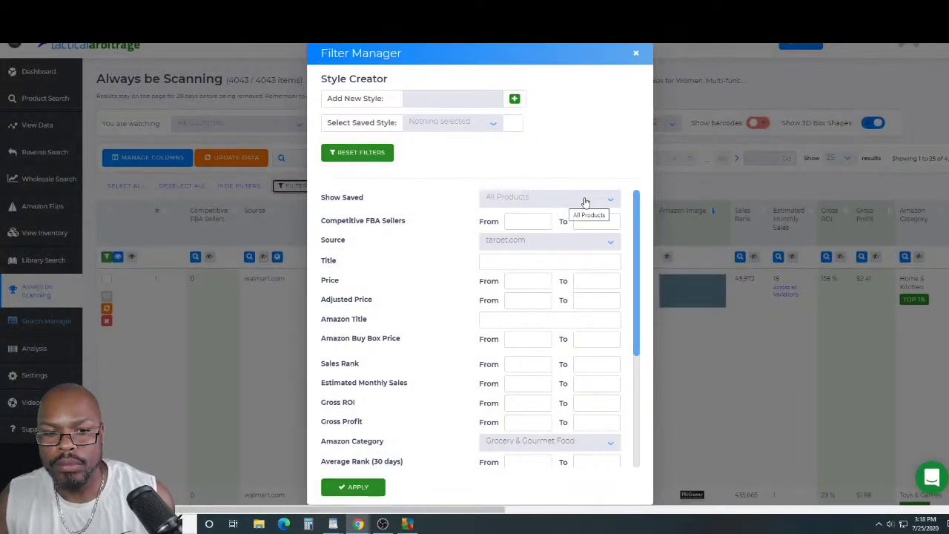
{"action": "left_click", "coordinate": [584, 240]}
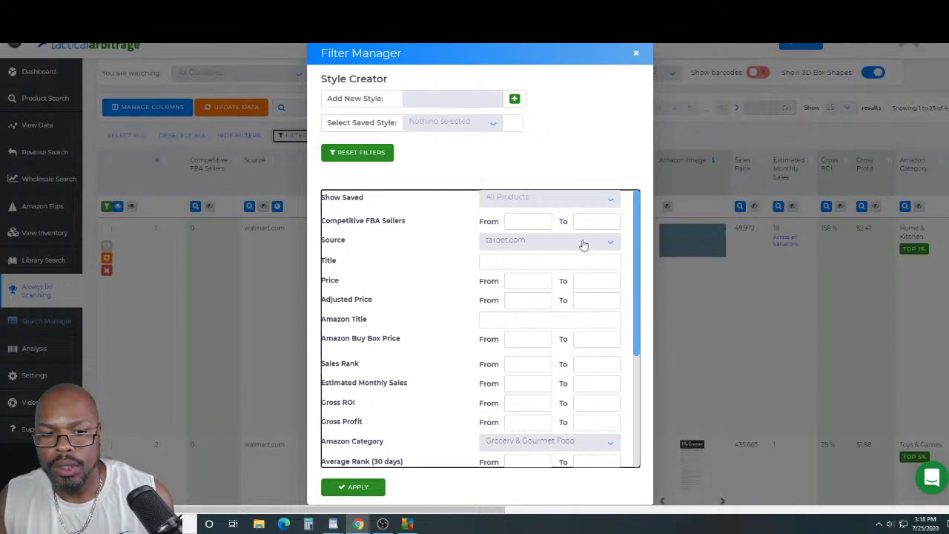
{"action": "left_click", "coordinate": [522, 132]}
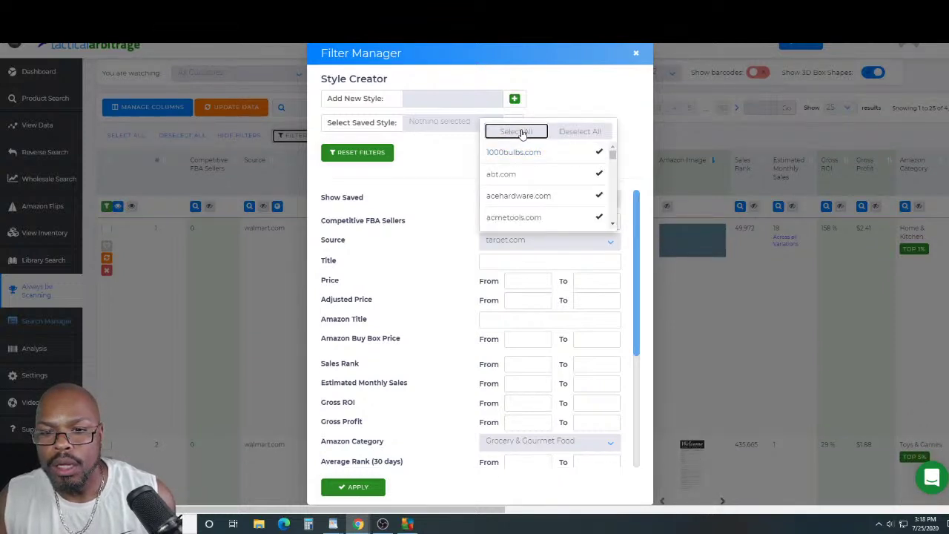
{"action": "scroll", "coordinate": [615, 165], "scroll_direction": "down", "scroll_amount": 5}
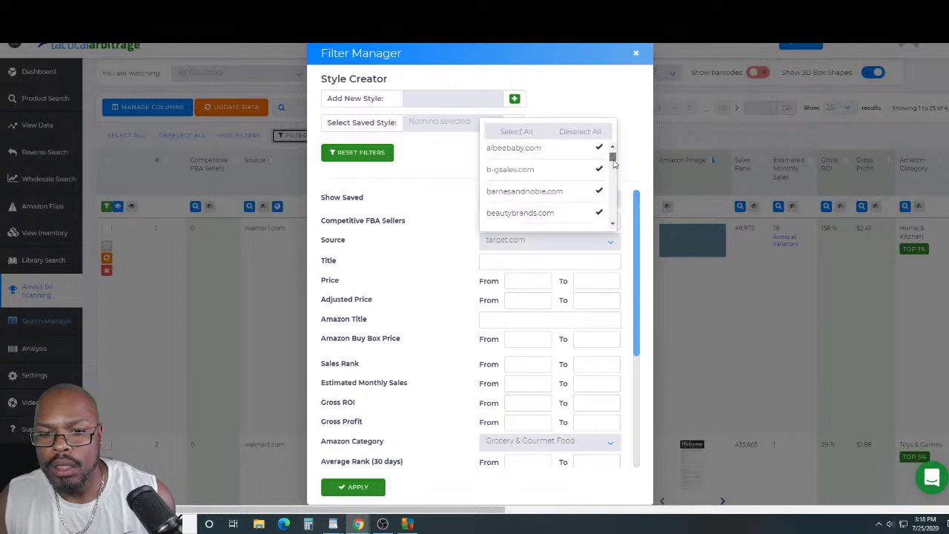
{"action": "scroll", "coordinate": [614, 165], "scroll_direction": "up", "scroll_amount": 5}
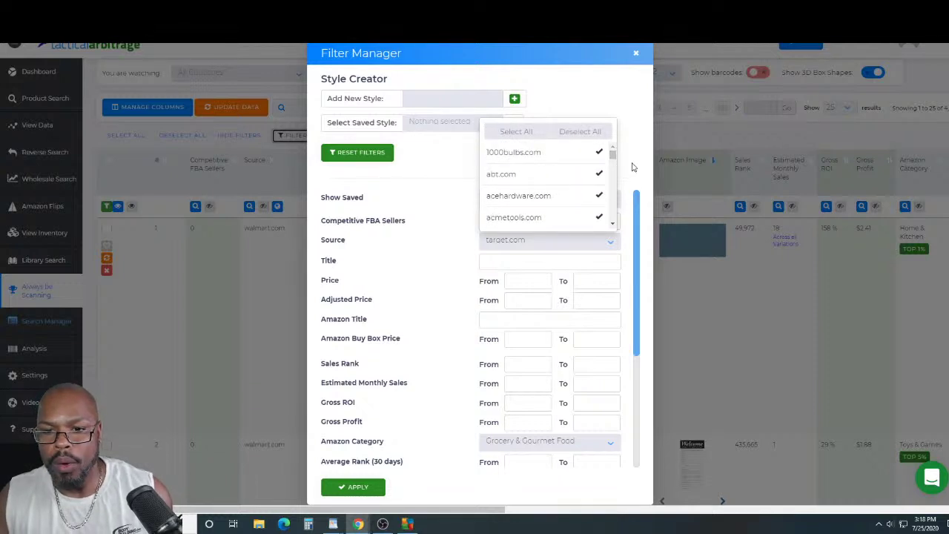
{"action": "left_click", "coordinate": [633, 166]}
{"action": "left_click", "coordinate": [591, 245]}
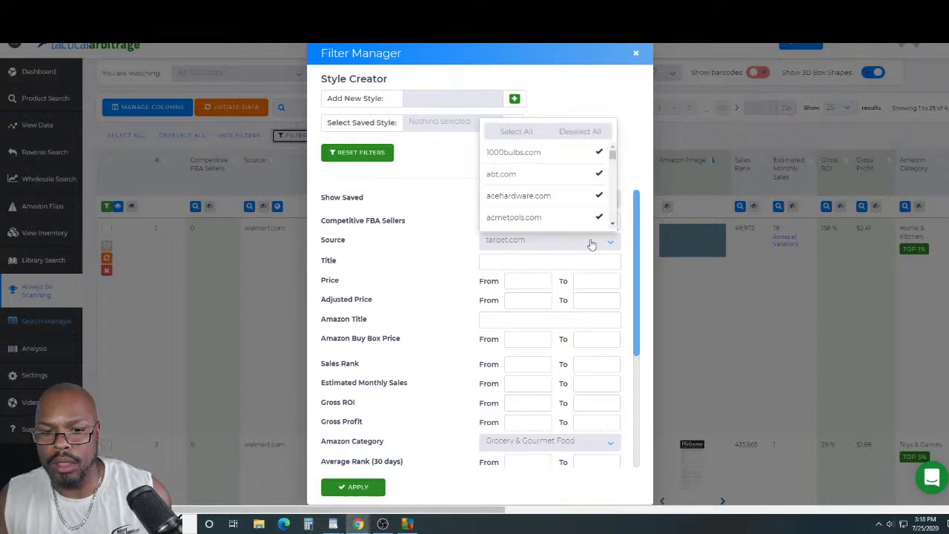
{"action": "left_click", "coordinate": [526, 133]}
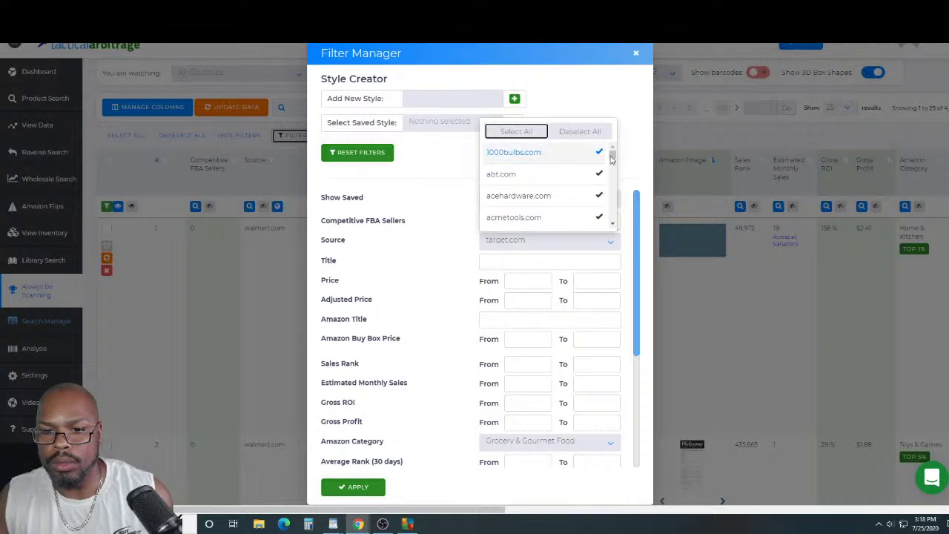
{"action": "left_click", "coordinate": [643, 170]}
Deselect every store in the Source filter, and reselect all of them.
{"action": "scroll", "coordinate": [596, 246], "scroll_direction": "down", "scroll_amount": 3}
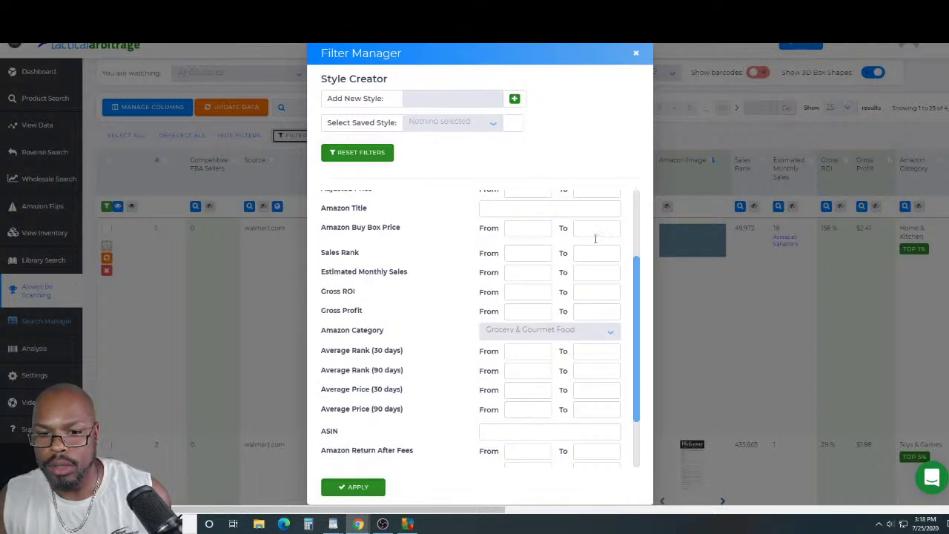
{"action": "scroll", "coordinate": [599, 245], "scroll_direction": "up", "scroll_amount": 5}
{"action": "left_click", "coordinate": [604, 249]}
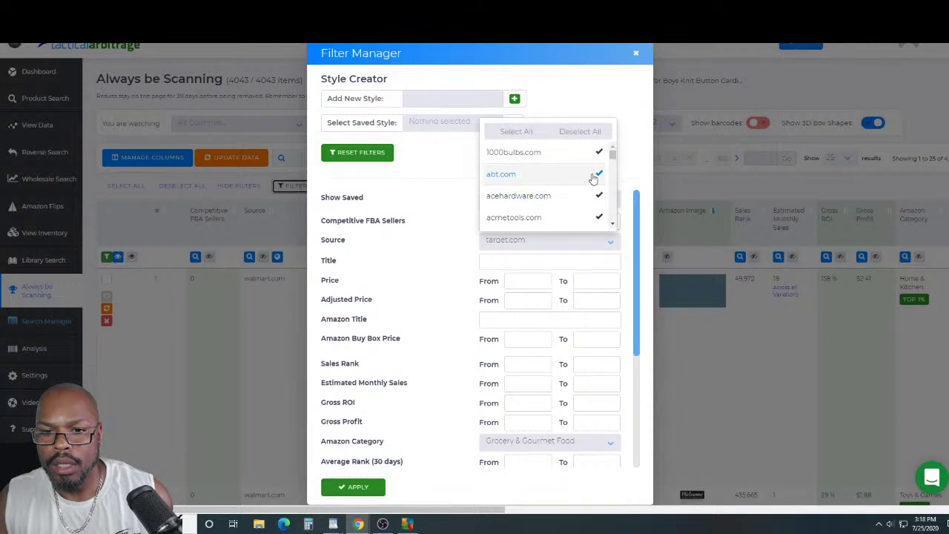
{"action": "left_click", "coordinate": [583, 133]}
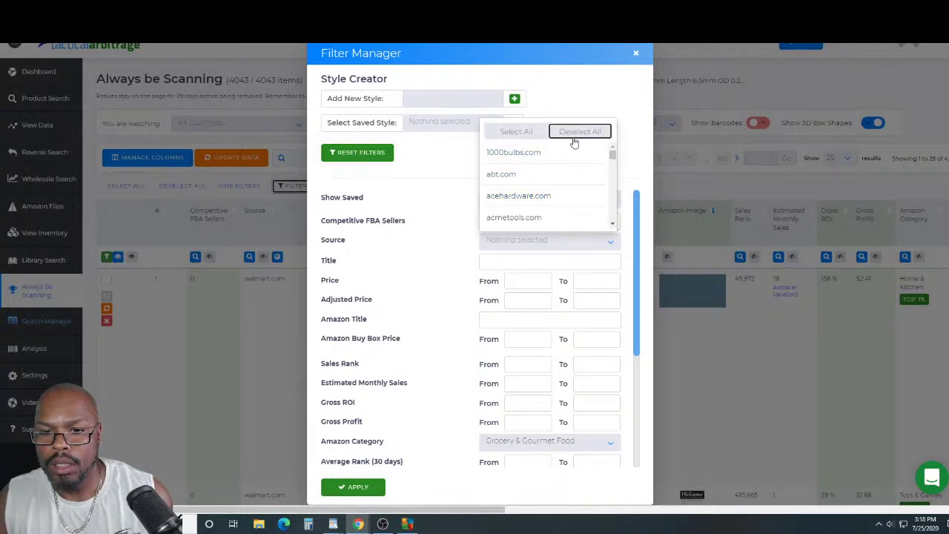
{"action": "left_click", "coordinate": [515, 132]}
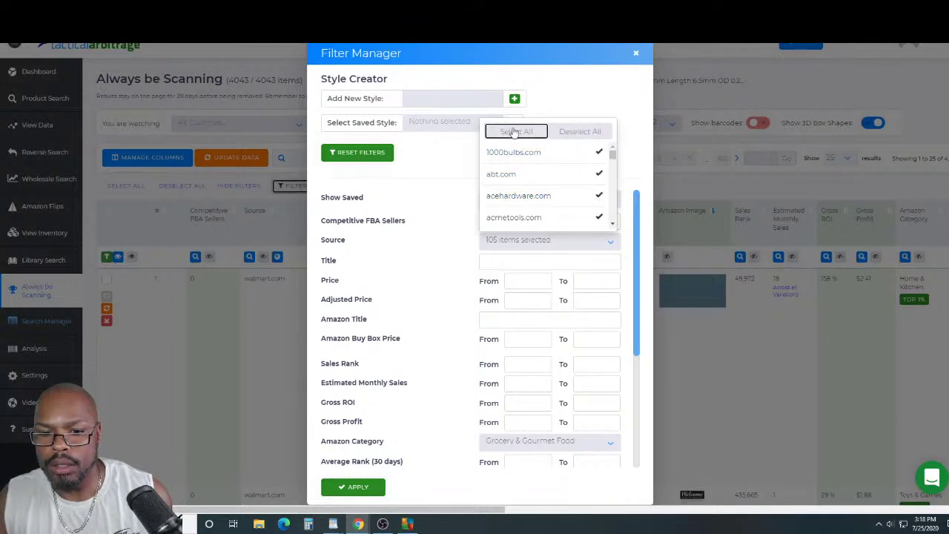
{"action": "left_click", "coordinate": [636, 164]}
Clear the Amazon Category filter and try to restrict it to Toys & Games.
{"action": "scroll", "coordinate": [623, 191], "scroll_direction": "down", "scroll_amount": 1}
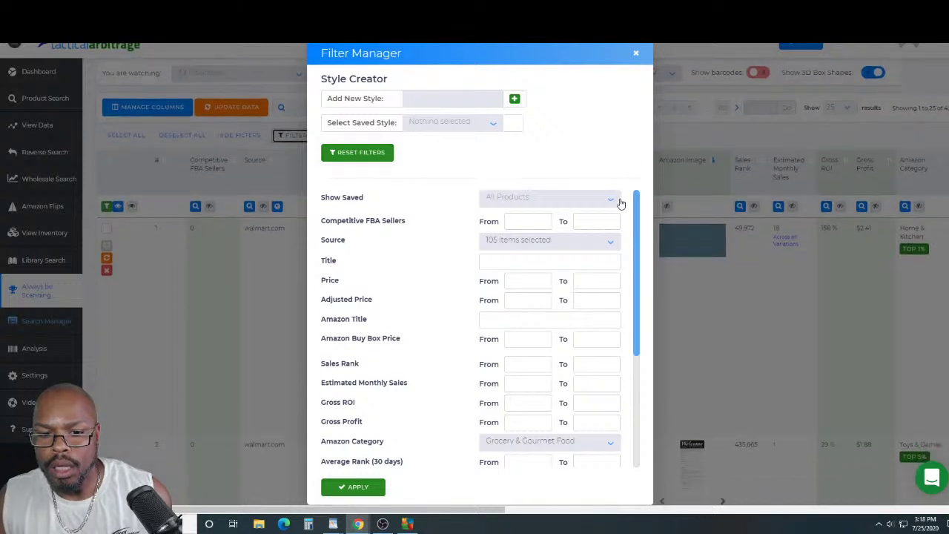
{"action": "scroll", "coordinate": [586, 282], "scroll_direction": "down", "scroll_amount": 4}
{"action": "left_click", "coordinate": [591, 281]}
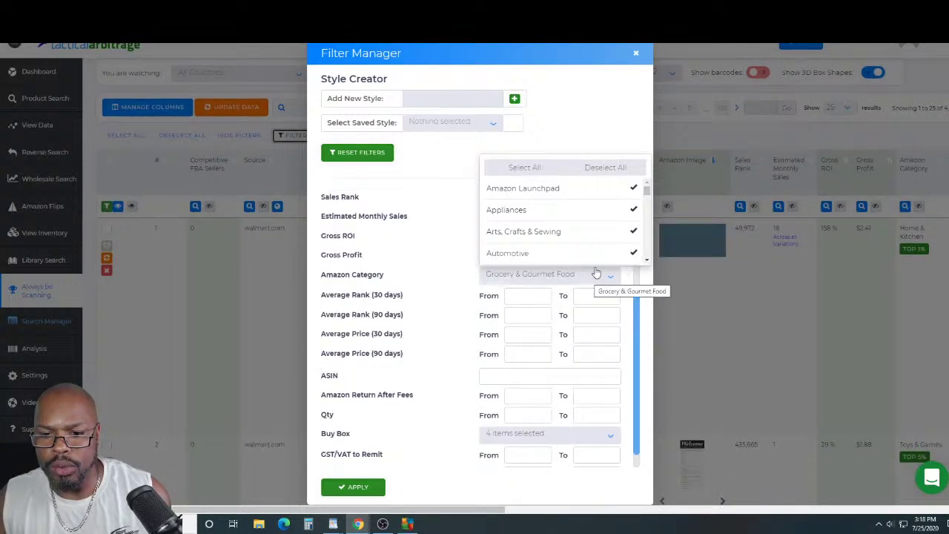
{"action": "left_click", "coordinate": [607, 169]}
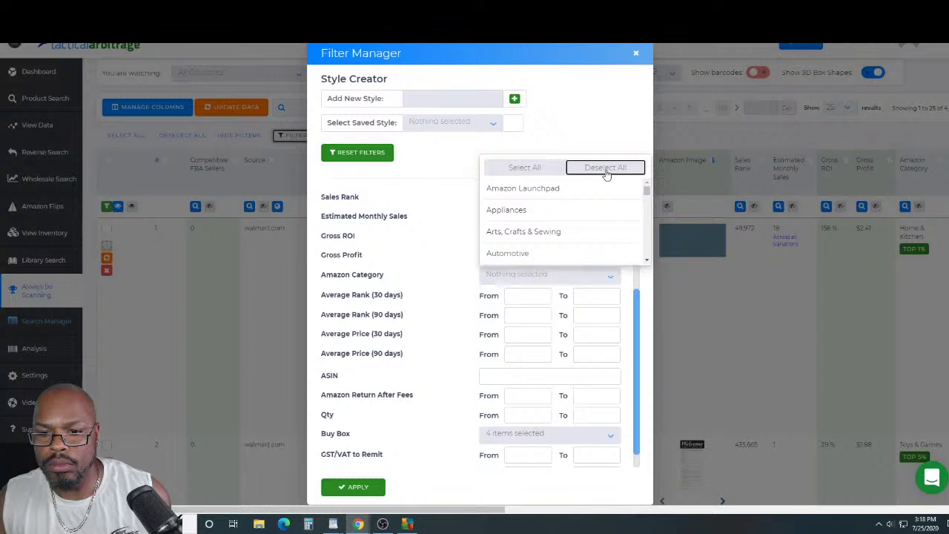
{"action": "left_click_drag", "start_coordinate": [646, 191], "coordinate": [644, 252]}
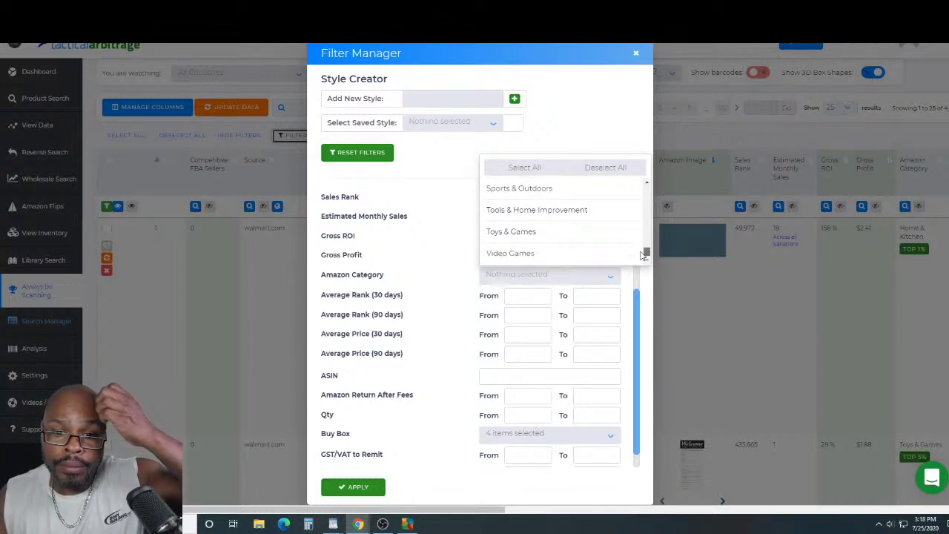
{"action": "left_click", "coordinate": [561, 238]}
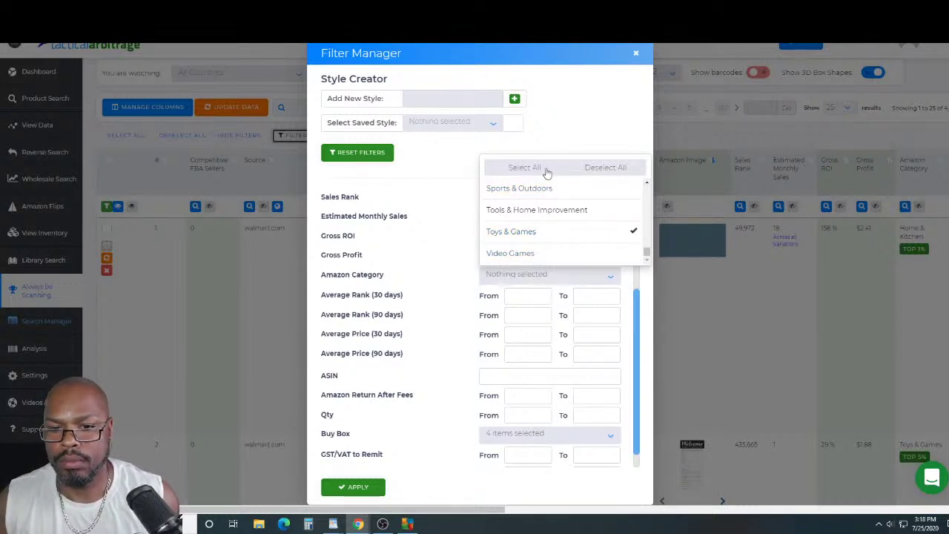
{"action": "left_click", "coordinate": [455, 239]}
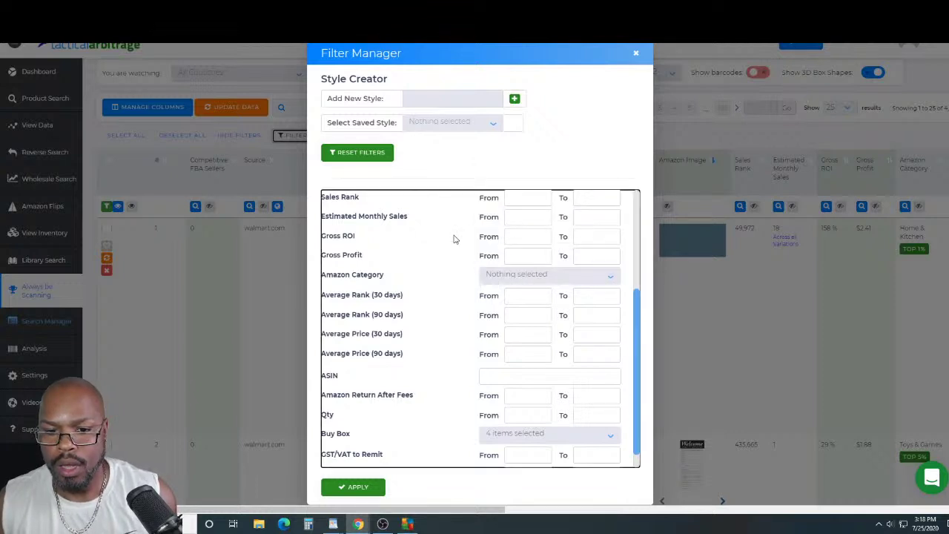
Select all categories in the Amazon Category filter and toggle Toys & Games.
{"action": "left_click", "coordinate": [607, 282]}
{"action": "scroll", "coordinate": [619, 216], "scroll_direction": "down", "scroll_amount": 5}
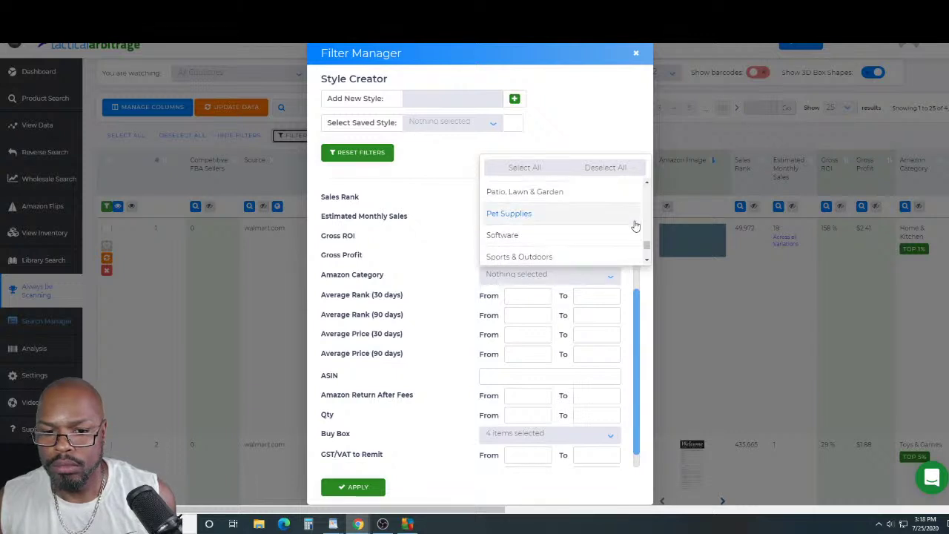
{"action": "scroll", "coordinate": [635, 225], "scroll_direction": "down", "scroll_amount": 3}
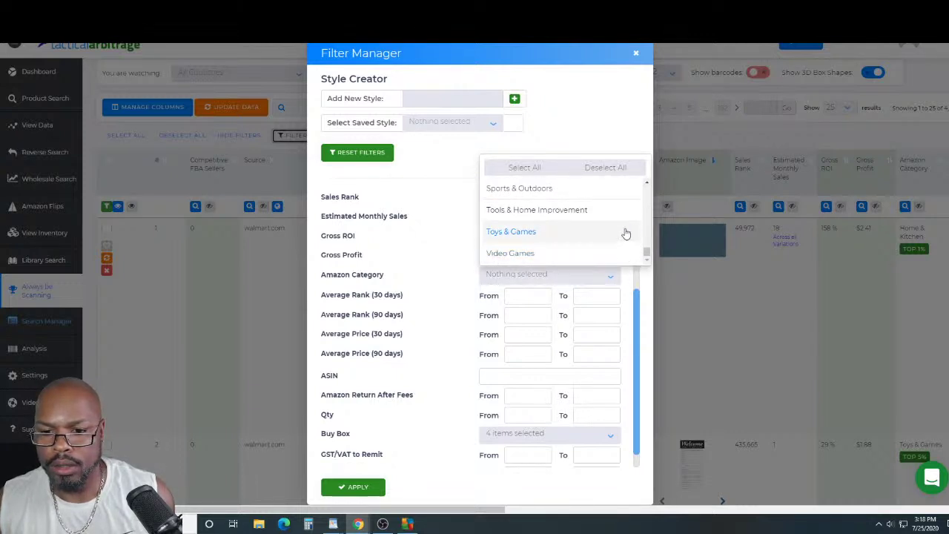
{"action": "left_click", "coordinate": [528, 167]}
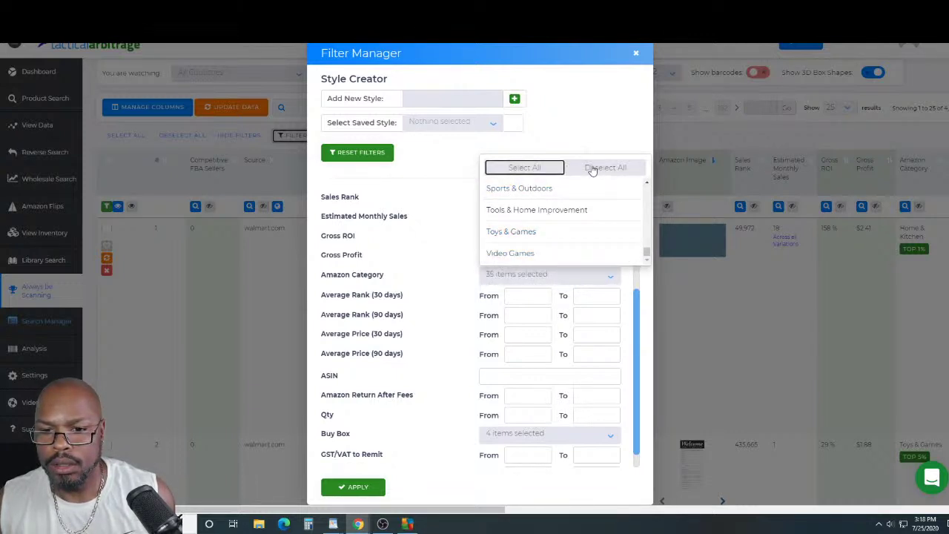
{"action": "left_click", "coordinate": [592, 168]}
{"action": "left_click", "coordinate": [534, 168]}
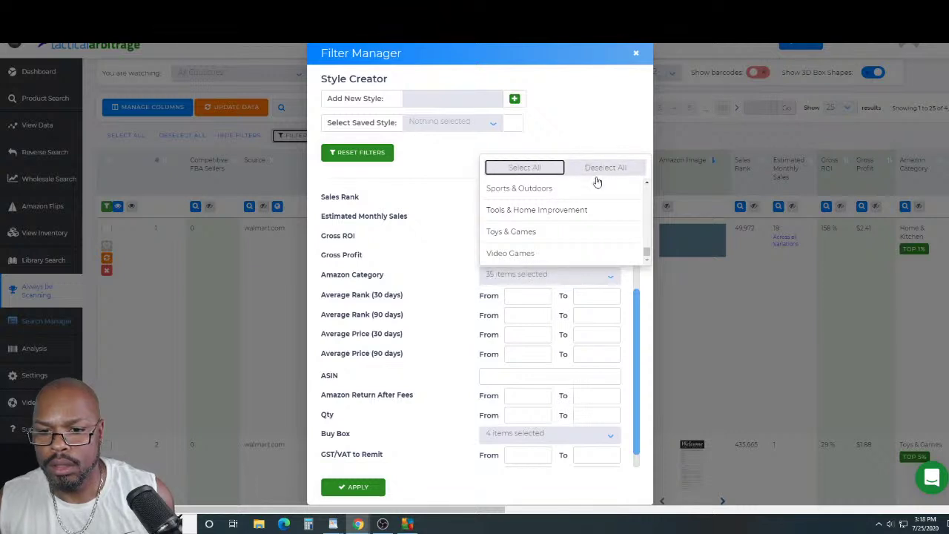
{"action": "left_click", "coordinate": [627, 239]}
{"action": "left_click", "coordinate": [626, 241]}
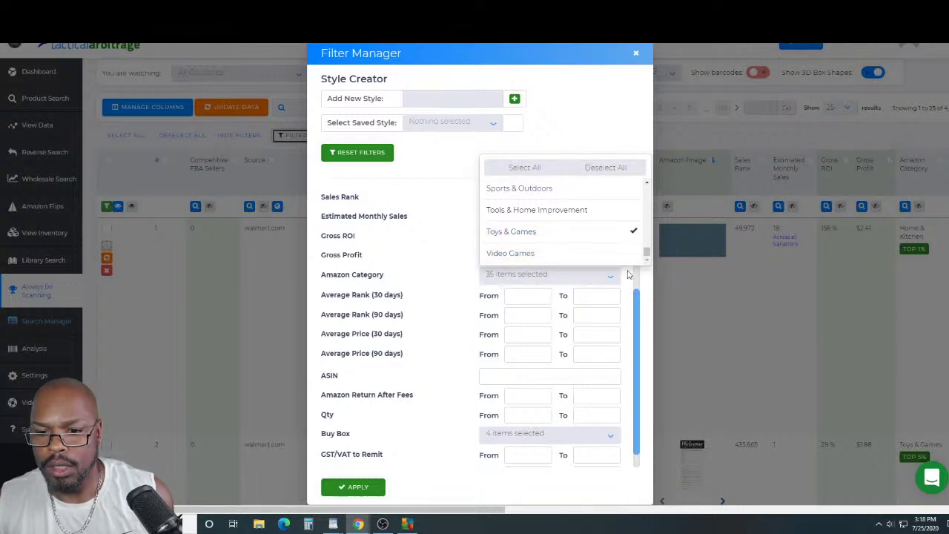
{"action": "left_click", "coordinate": [625, 315]}
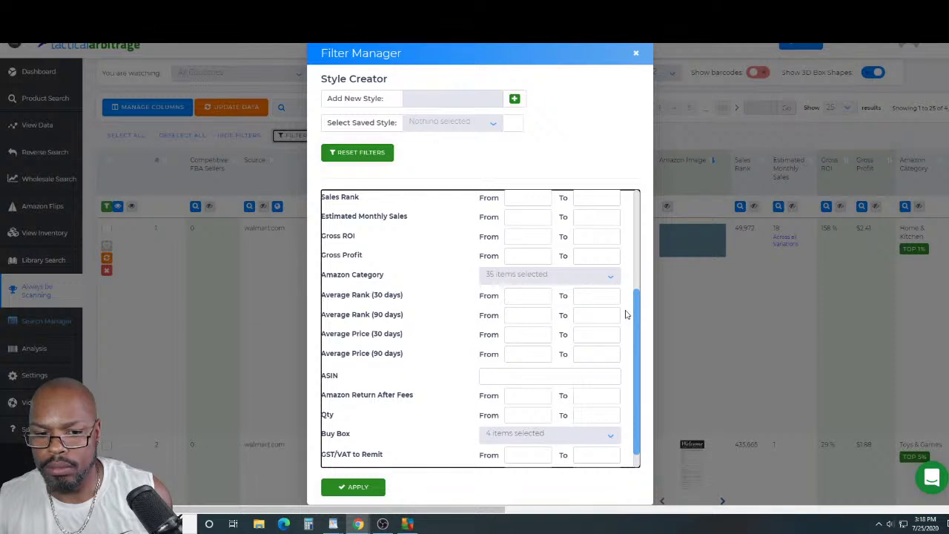
Try to limit the Amazon Category filter to Toys & Games alone, and close the Filter Manager without applying.
{"action": "left_click", "coordinate": [597, 278]}
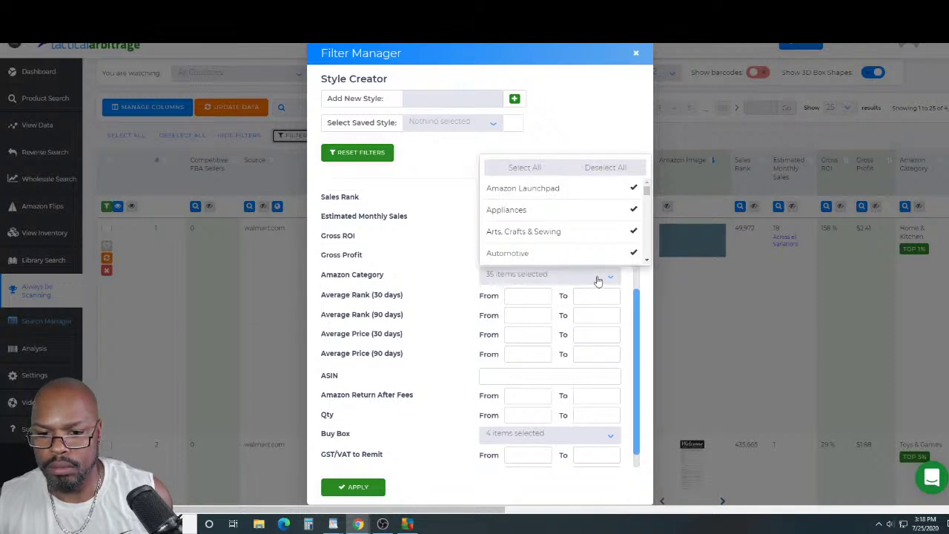
{"action": "left_click", "coordinate": [606, 168]}
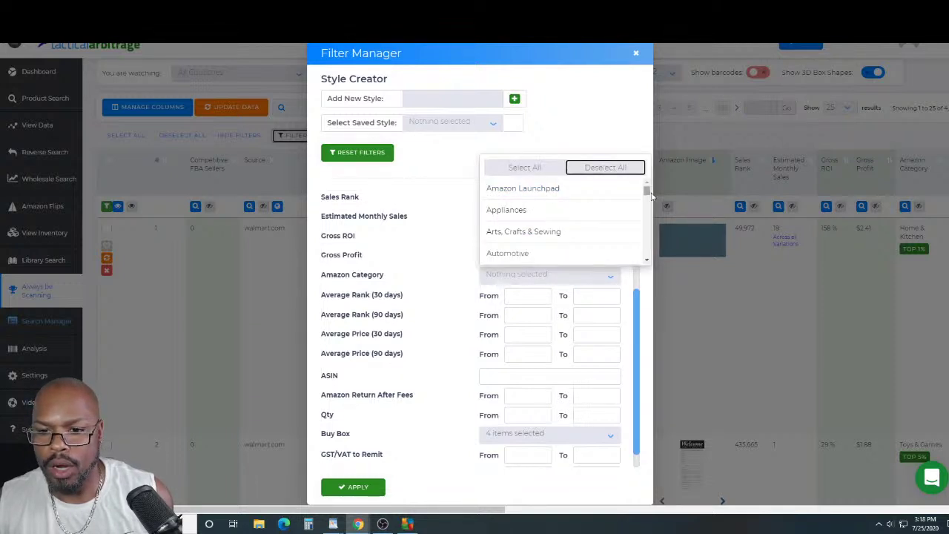
{"action": "left_click_drag", "start_coordinate": [646, 191], "coordinate": [651, 256]}
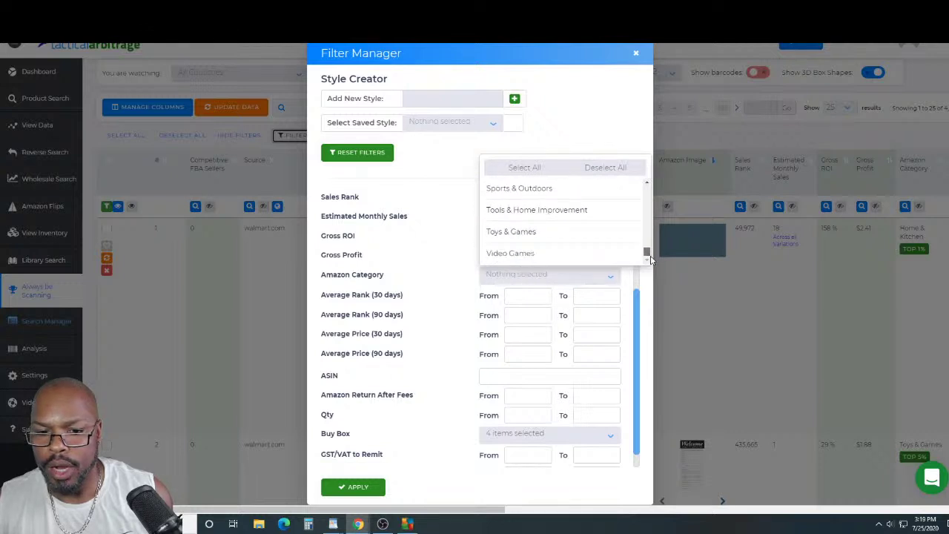
{"action": "left_click", "coordinate": [620, 234]}
{"action": "scroll", "coordinate": [593, 256], "scroll_direction": "down", "scroll_amount": 1}
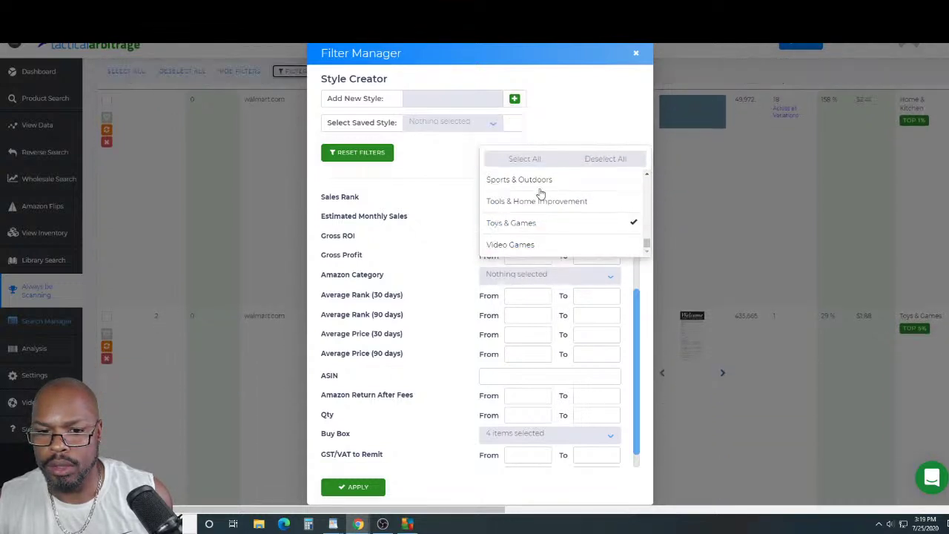
{"action": "left_click", "coordinate": [533, 237]}
{"action": "left_click", "coordinate": [533, 238]}
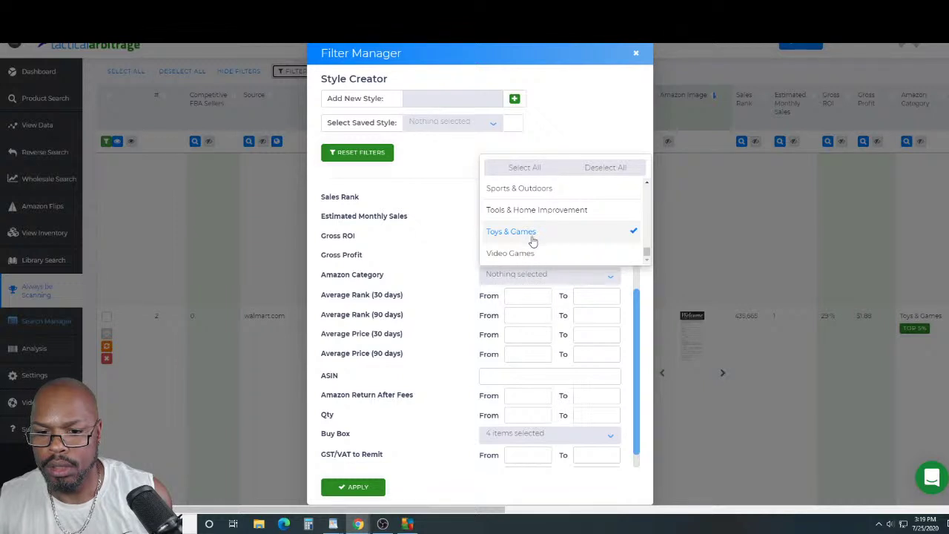
{"action": "left_click", "coordinate": [456, 281]}
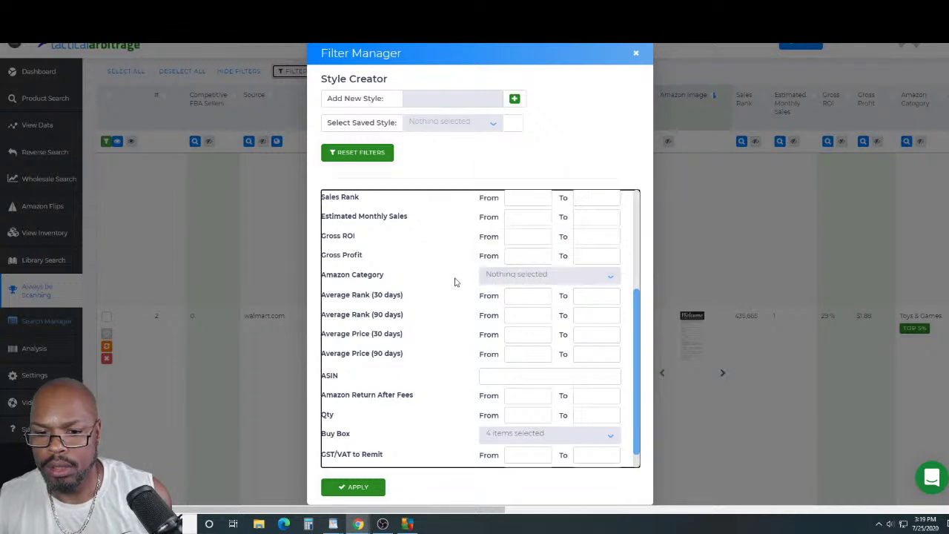
{"action": "left_click", "coordinate": [564, 282]}
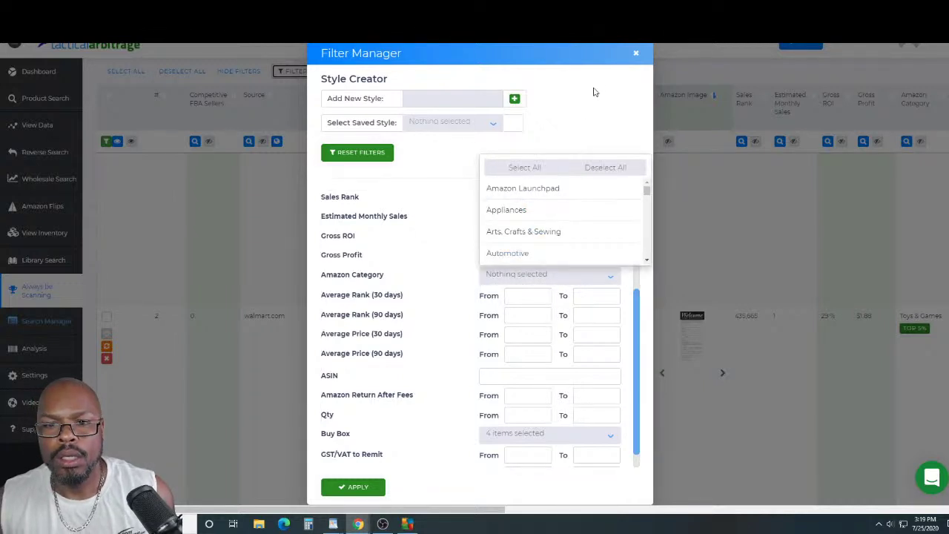
{"action": "left_click", "coordinate": [636, 54]}
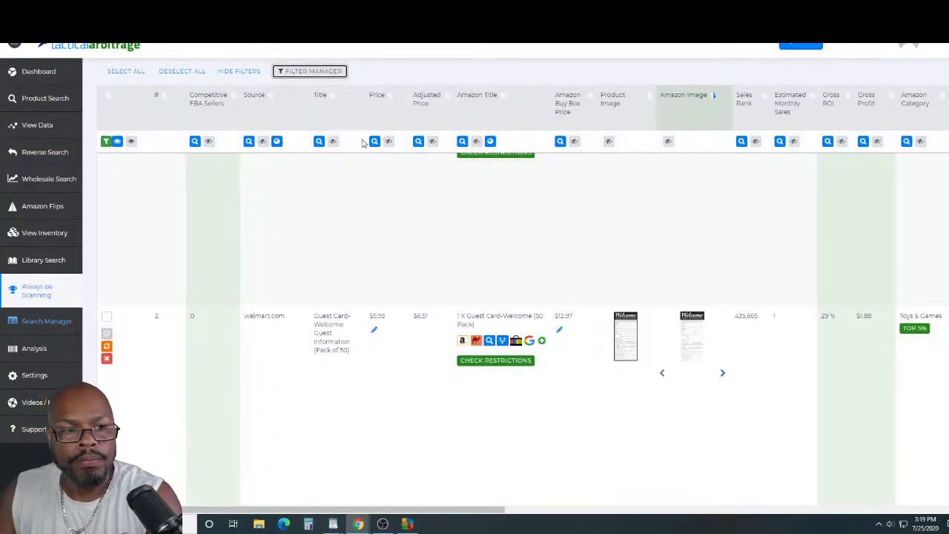
Reopen the Filter Manager and check which stores are selected in the Source filter.
{"action": "scroll", "coordinate": [371, 175], "scroll_direction": "up", "scroll_amount": 3}
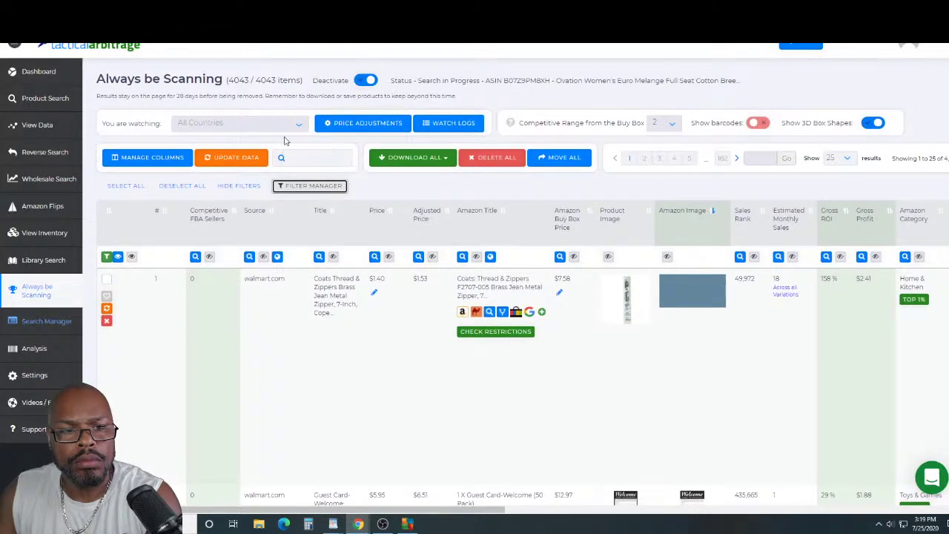
{"action": "left_click", "coordinate": [309, 186]}
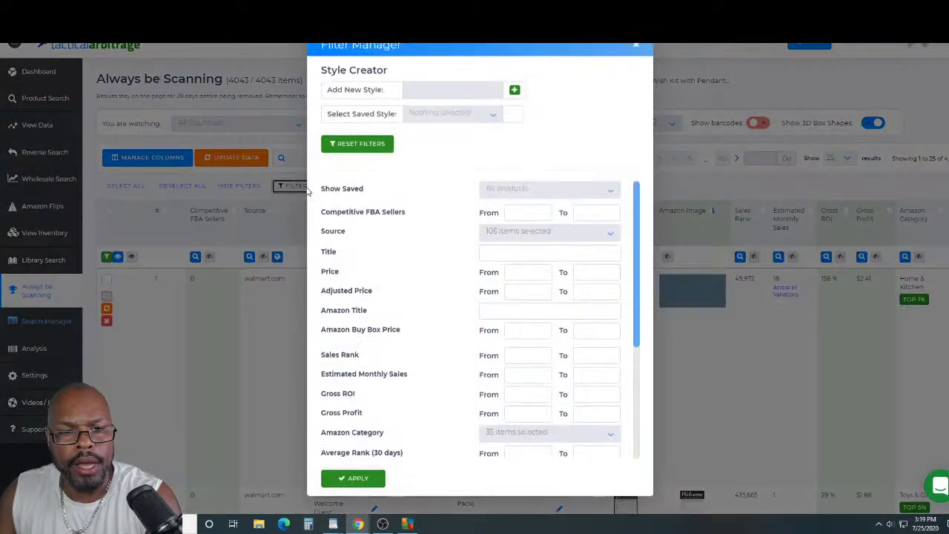
{"action": "left_click", "coordinate": [587, 246]}
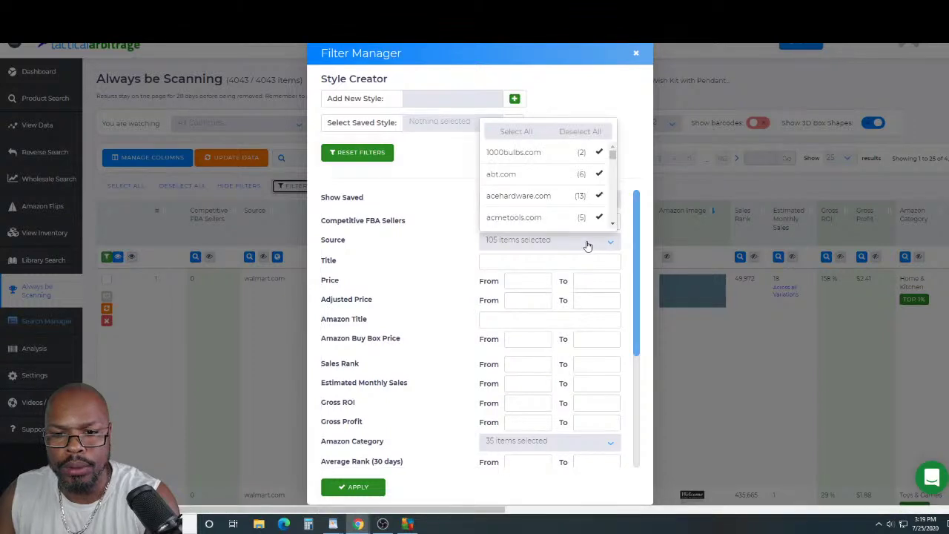
{"action": "left_click", "coordinate": [636, 173]}
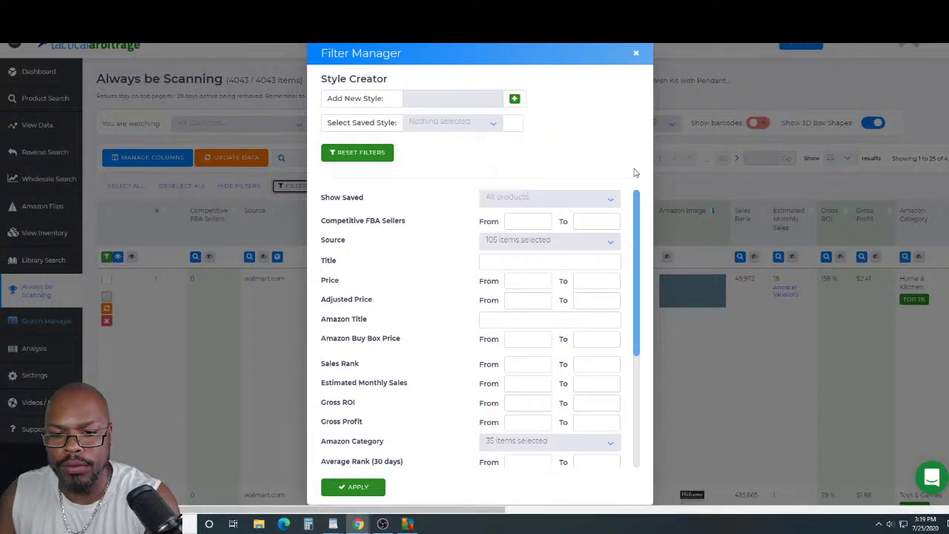
Deselect all Amazon categories, select only Toys & Games, and apply the filter to the results.
{"action": "scroll", "coordinate": [571, 388], "scroll_direction": "down", "scroll_amount": 1}
{"action": "left_click", "coordinate": [585, 388]}
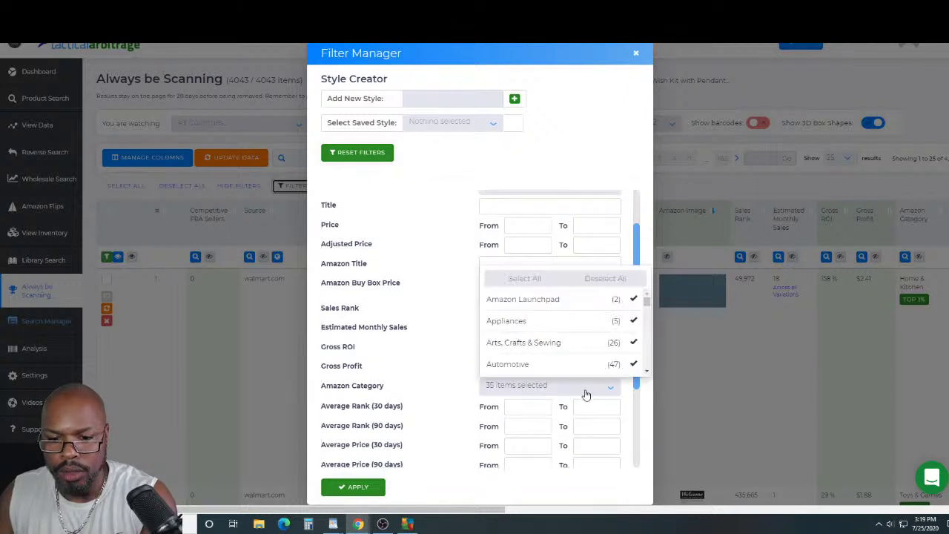
{"action": "left_click", "coordinate": [605, 278]}
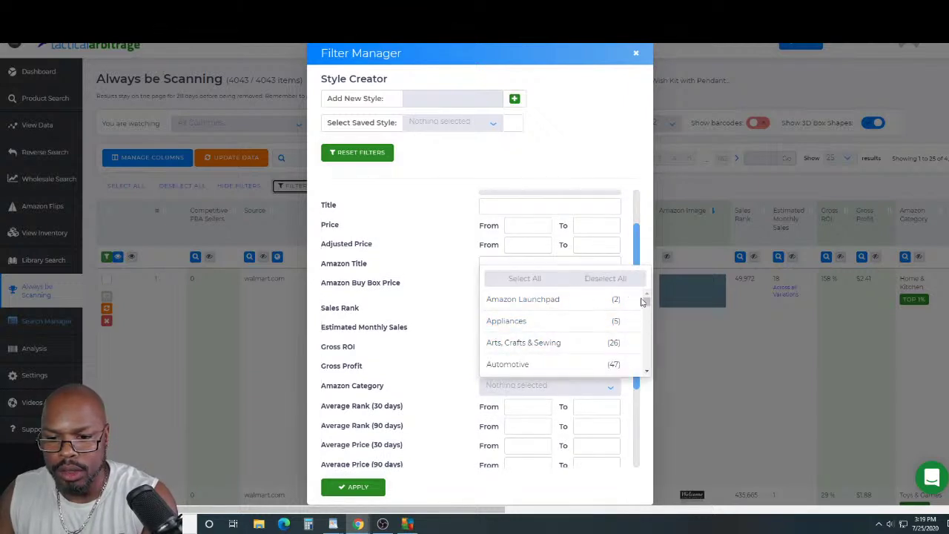
{"action": "left_click_drag", "start_coordinate": [646, 301], "coordinate": [645, 364]}
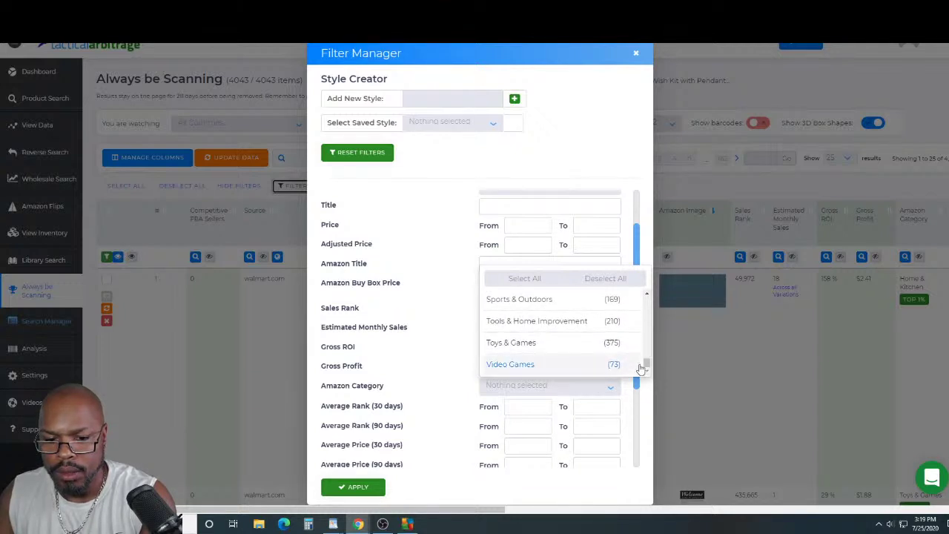
{"action": "left_click", "coordinate": [623, 348]}
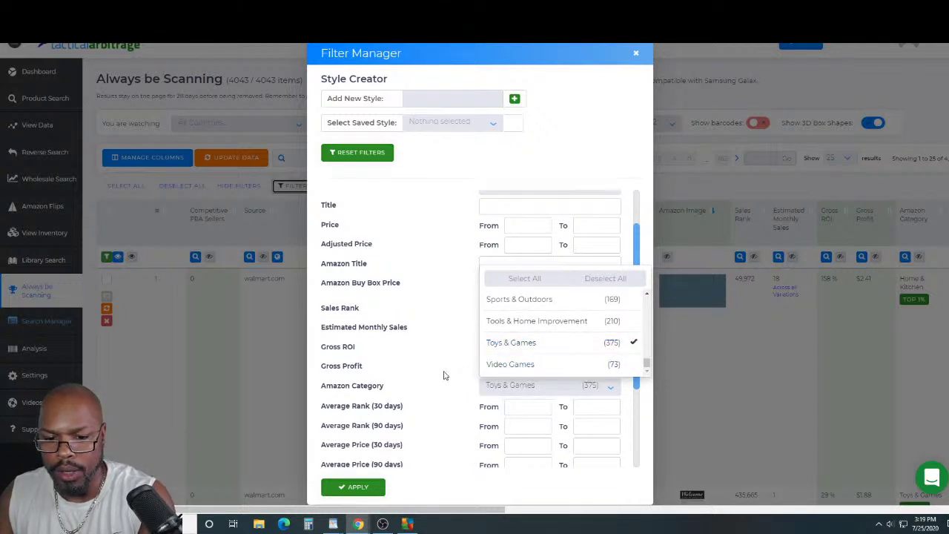
{"action": "left_click", "coordinate": [444, 375]}
{"action": "scroll", "coordinate": [460, 352], "scroll_direction": "down", "scroll_amount": 3}
{"action": "left_click", "coordinate": [353, 490]}
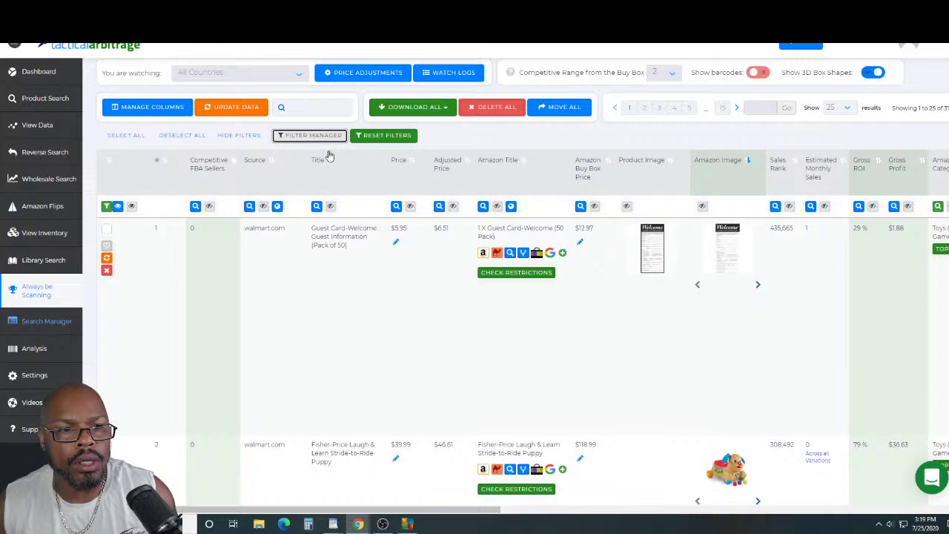
Set the watched country to USA and ignore the notice about column filters in use.
{"action": "left_click", "coordinate": [285, 84]}
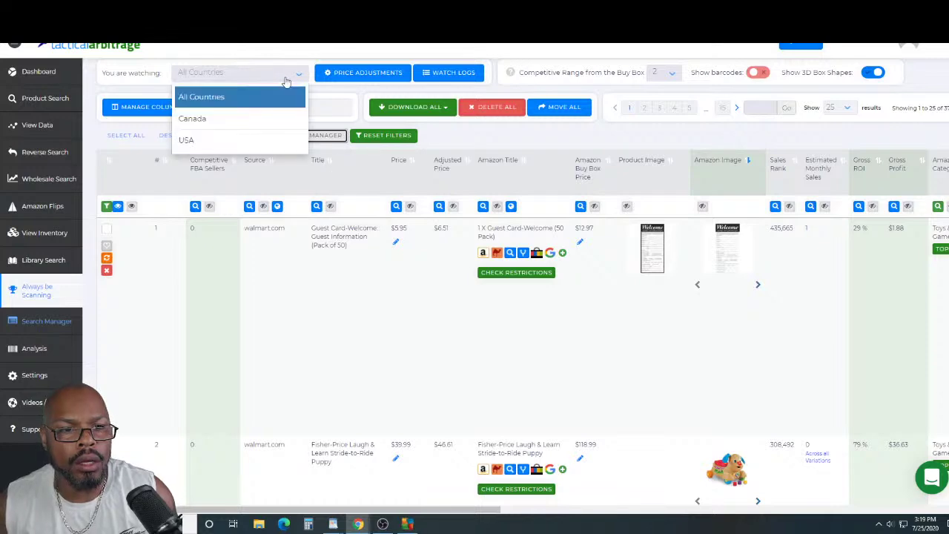
{"action": "left_click", "coordinate": [243, 139]}
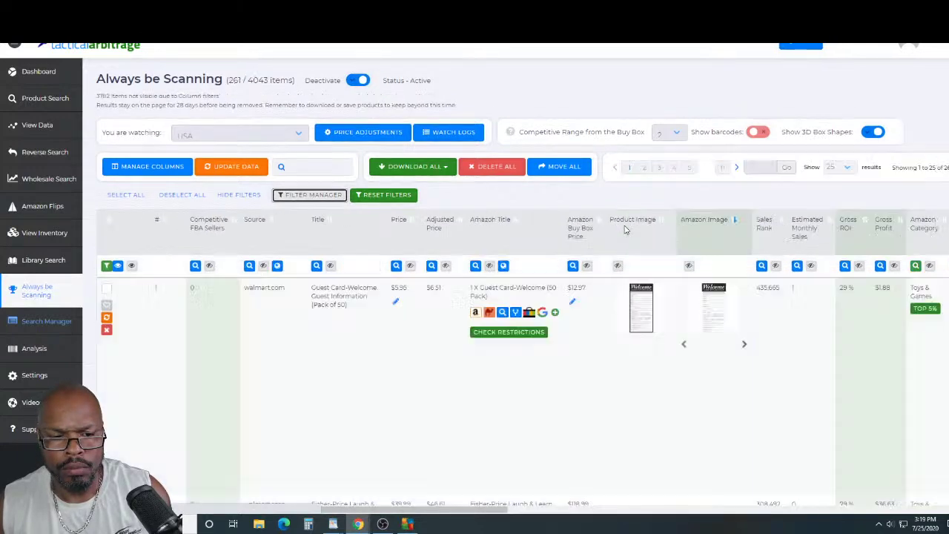
{"action": "scroll", "coordinate": [626, 230], "scroll_direction": "down", "scroll_amount": 3}
{"action": "scroll", "coordinate": [625, 230], "scroll_direction": "down", "scroll_amount": 2}
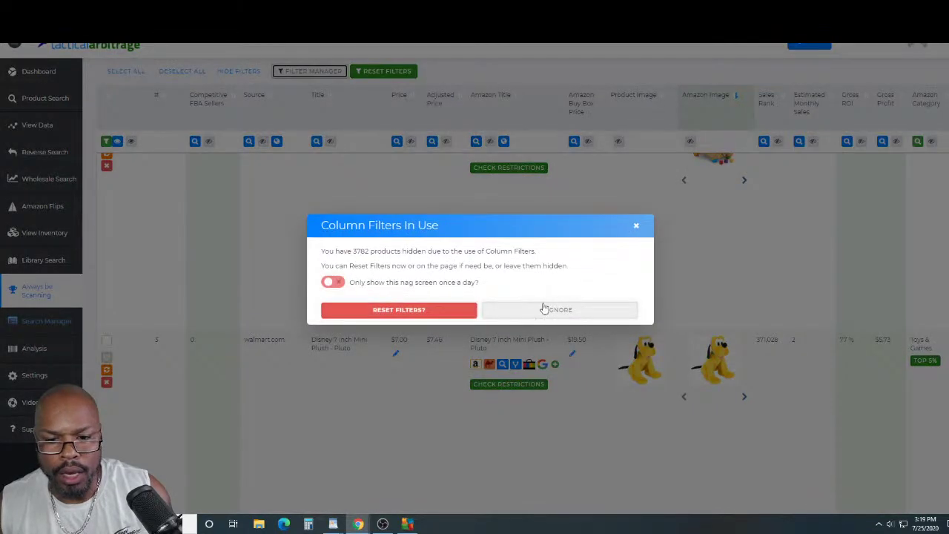
{"action": "left_click", "coordinate": [545, 309]}
Sort the filtered Toys & Games results by Sales Rank, with the lowest rank first.
{"action": "scroll", "coordinate": [519, 327], "scroll_direction": "down", "scroll_amount": 1}
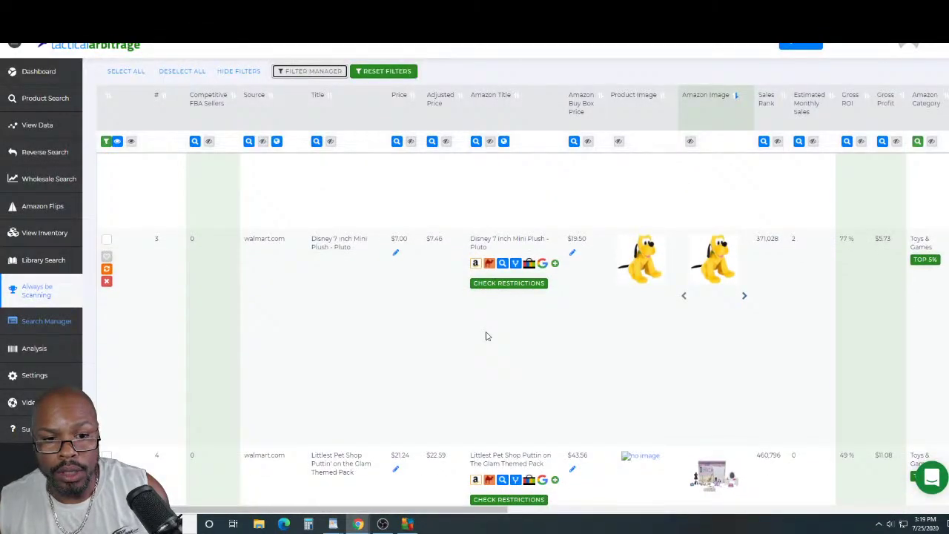
{"action": "scroll", "coordinate": [488, 330], "scroll_direction": "up", "scroll_amount": 1}
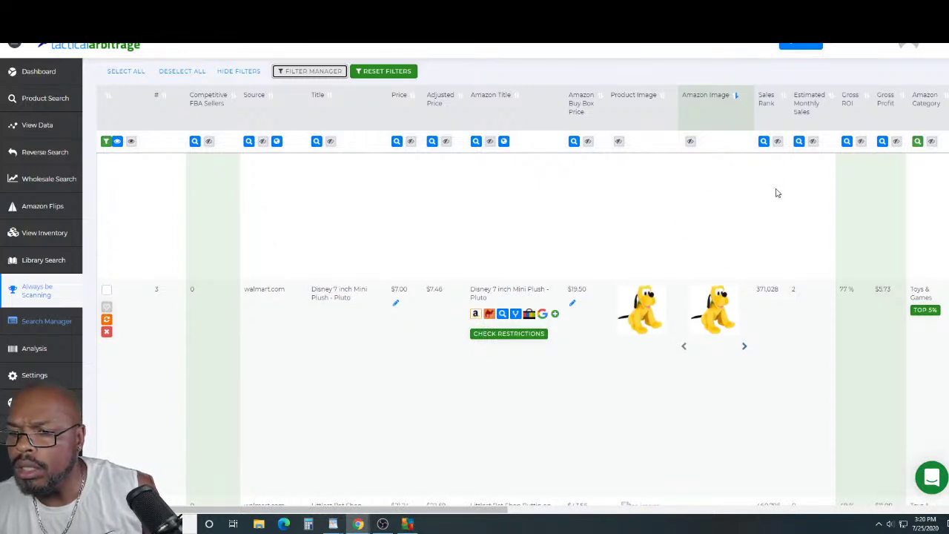
{"action": "scroll", "coordinate": [777, 193], "scroll_direction": "down", "scroll_amount": 1}
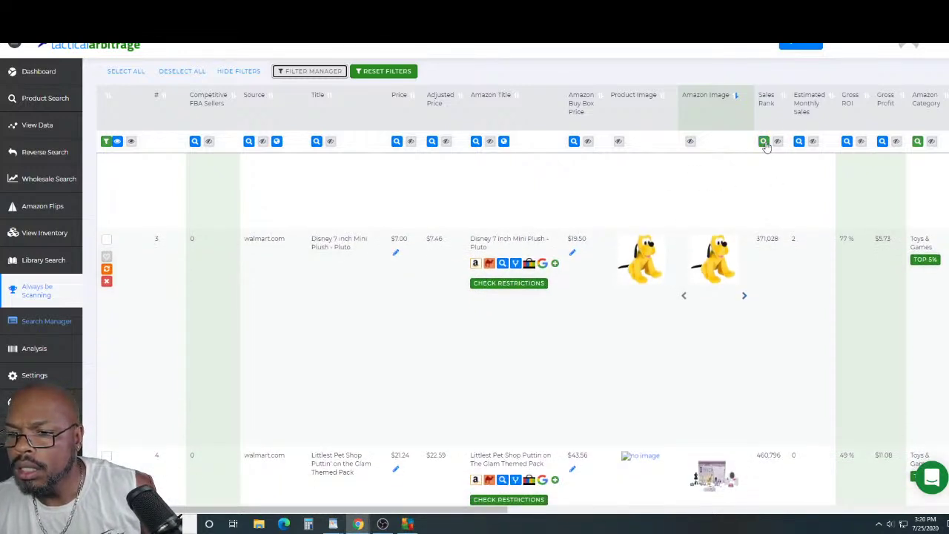
{"action": "scroll", "coordinate": [767, 238], "scroll_direction": "down", "scroll_amount": 4}
{"action": "scroll", "coordinate": [766, 238], "scroll_direction": "up", "scroll_amount": 4}
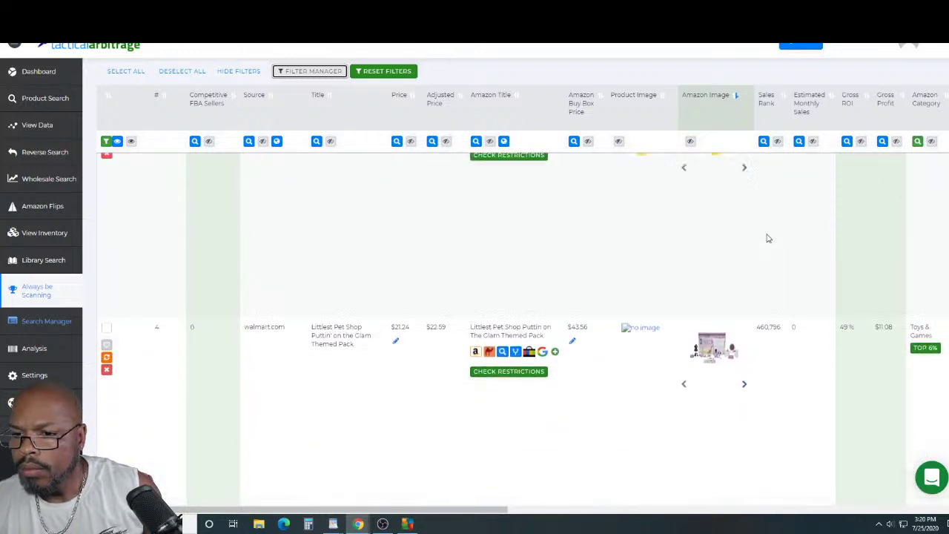
{"action": "scroll", "coordinate": [786, 142], "scroll_direction": "up", "scroll_amount": 3}
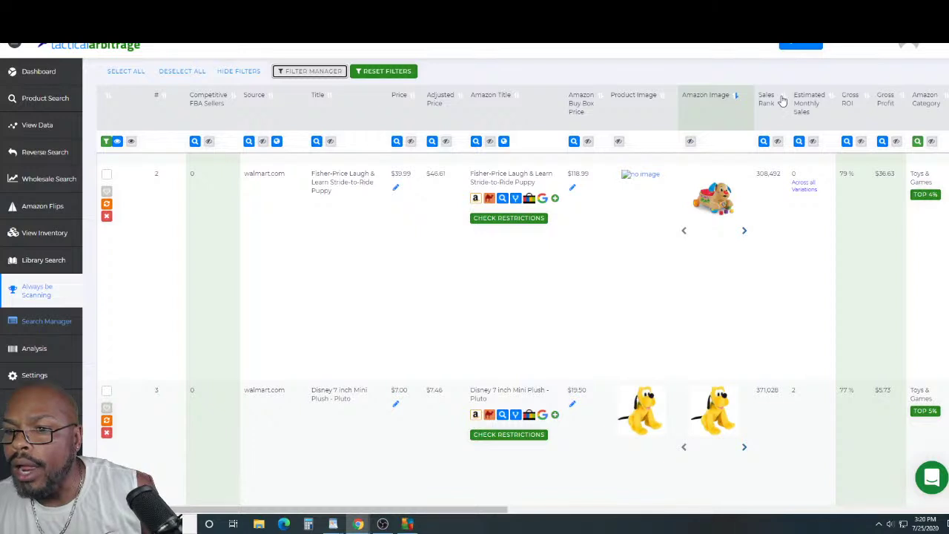
{"action": "left_click", "coordinate": [783, 101]}
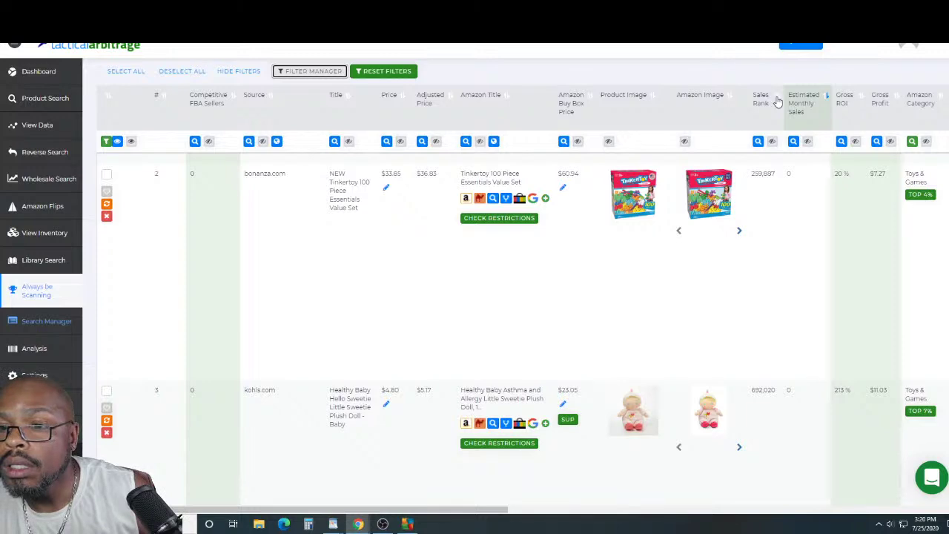
{"action": "left_click", "coordinate": [778, 101]}
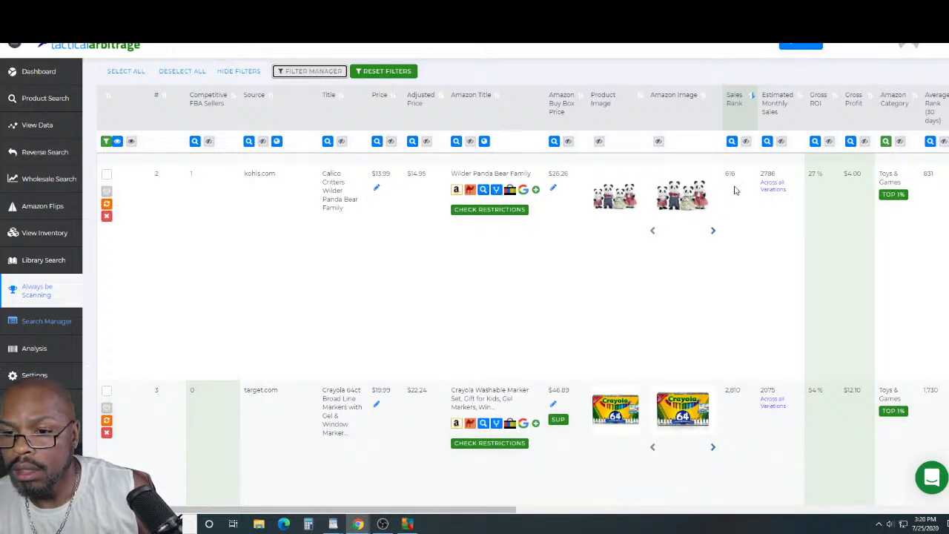
Look through the best-ranked toys, comparing source stores, prices, ROI and profit, down to the Funko Pop! Iroh item.
{"action": "scroll", "coordinate": [736, 192], "scroll_direction": "down", "scroll_amount": 6}
{"action": "scroll", "coordinate": [736, 192], "scroll_direction": "down", "scroll_amount": 5}
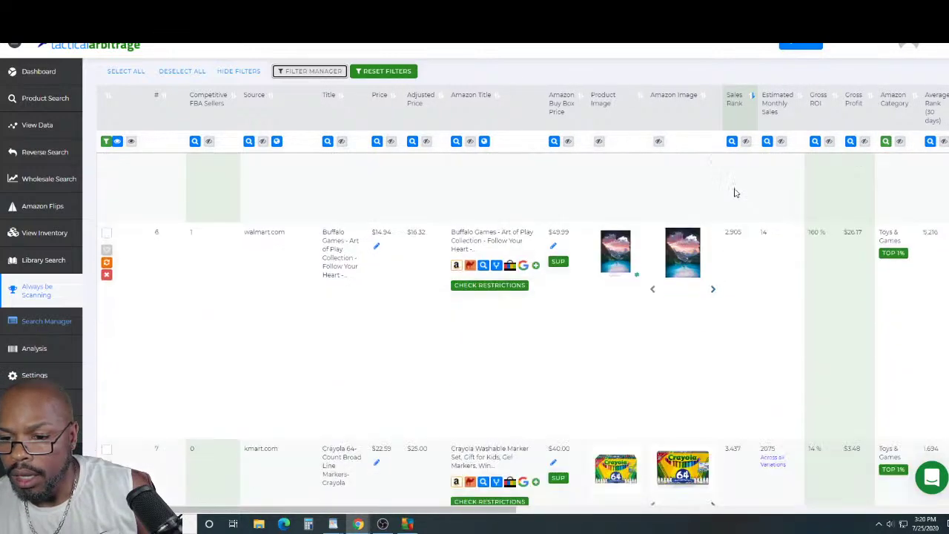
{"action": "scroll", "coordinate": [734, 193], "scroll_direction": "down", "scroll_amount": 5}
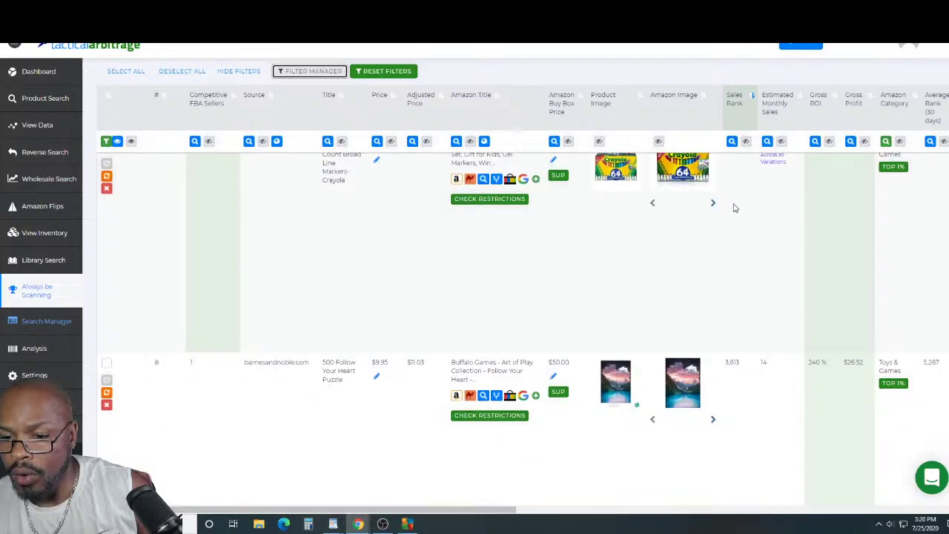
{"action": "scroll", "coordinate": [734, 212], "scroll_direction": "down", "scroll_amount": 2}
{"action": "scroll", "coordinate": [734, 210], "scroll_direction": "up", "scroll_amount": 4}
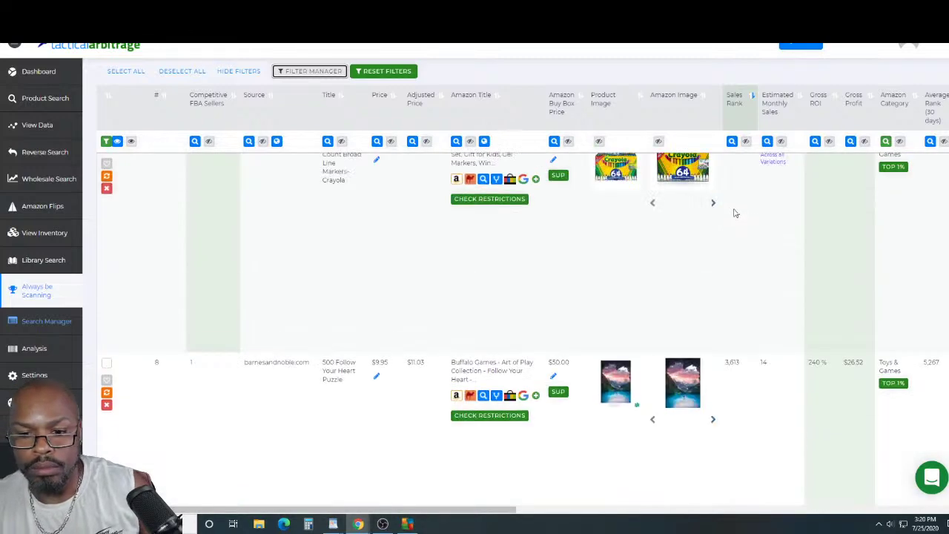
{"action": "scroll", "coordinate": [737, 217], "scroll_direction": "down", "scroll_amount": 3}
{"action": "scroll", "coordinate": [735, 217], "scroll_direction": "down", "scroll_amount": 3}
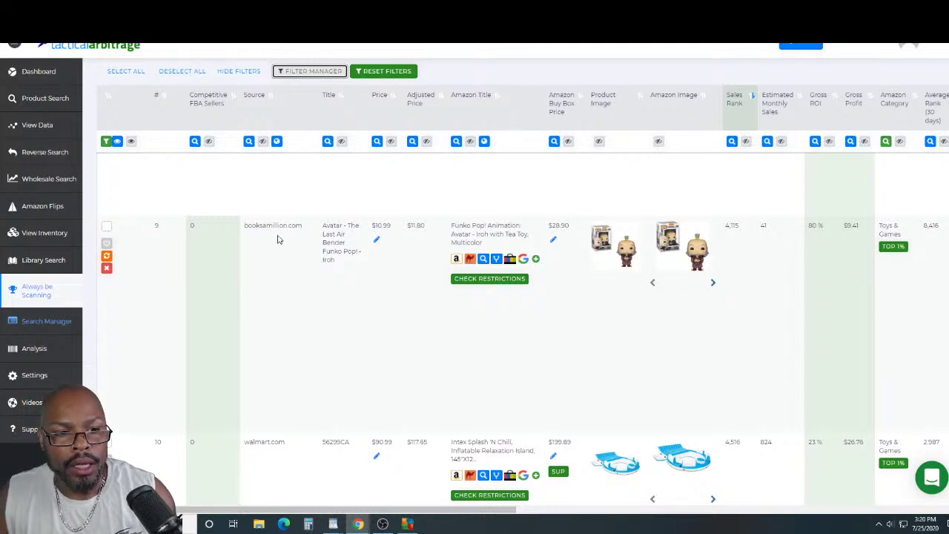
Check the restrictions for the Funko Pop! Avatar Iroh item and open its product page at booksamillion.com.
{"action": "left_click", "coordinate": [481, 282]}
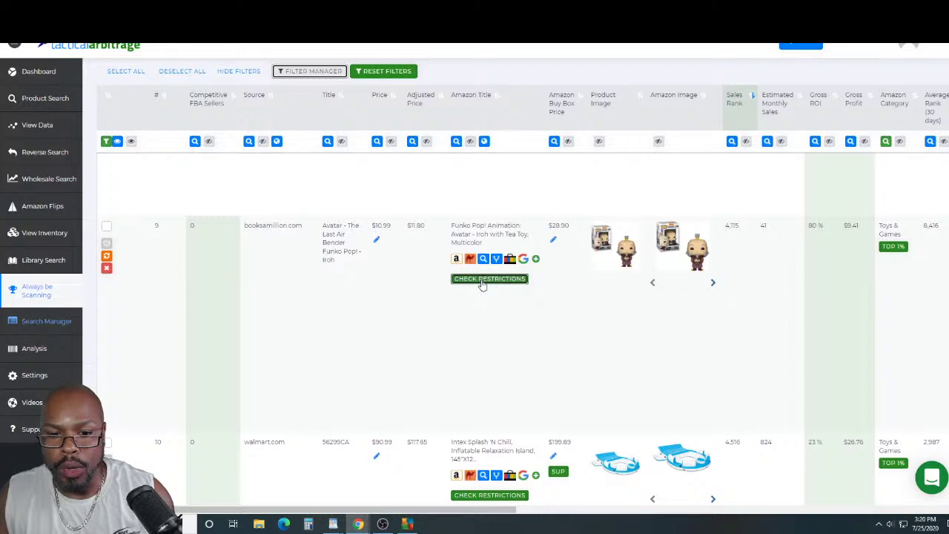
{"action": "left_click", "coordinate": [437, 295]}
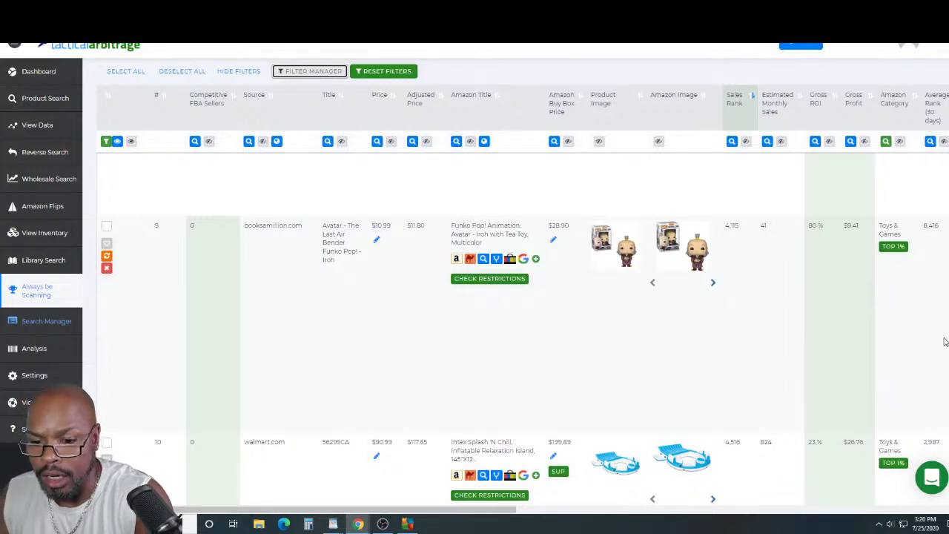
{"action": "scroll", "coordinate": [946, 341], "scroll_direction": "up", "scroll_amount": 1}
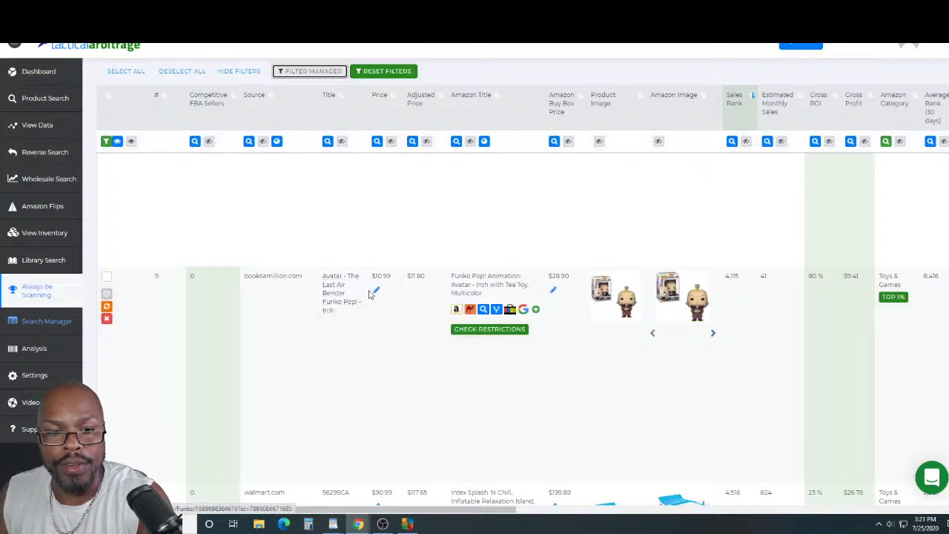
{"action": "left_click", "coordinate": [342, 301]}
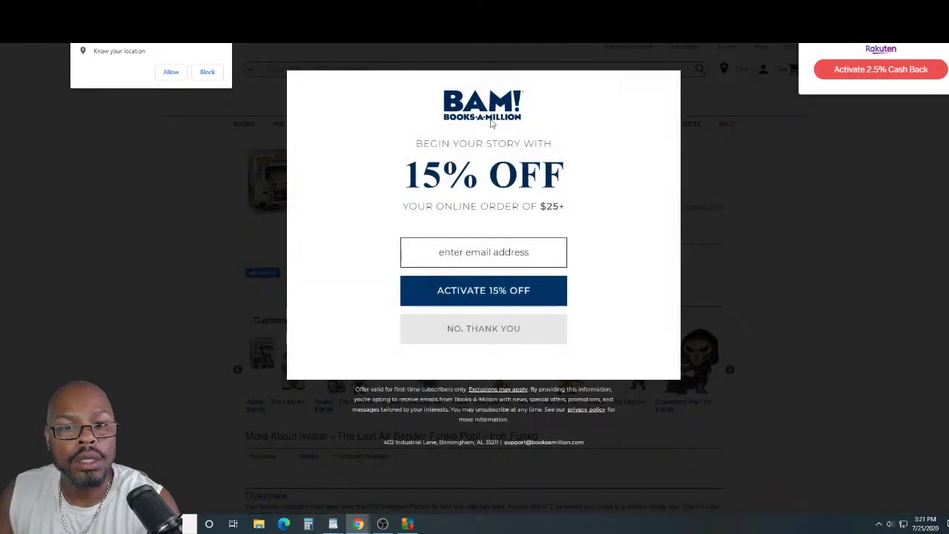
Decline the 15% off offer at Books-A-Million, look over the Funko Pop! Iroh product page and close it.
{"action": "left_click", "coordinate": [475, 330]}
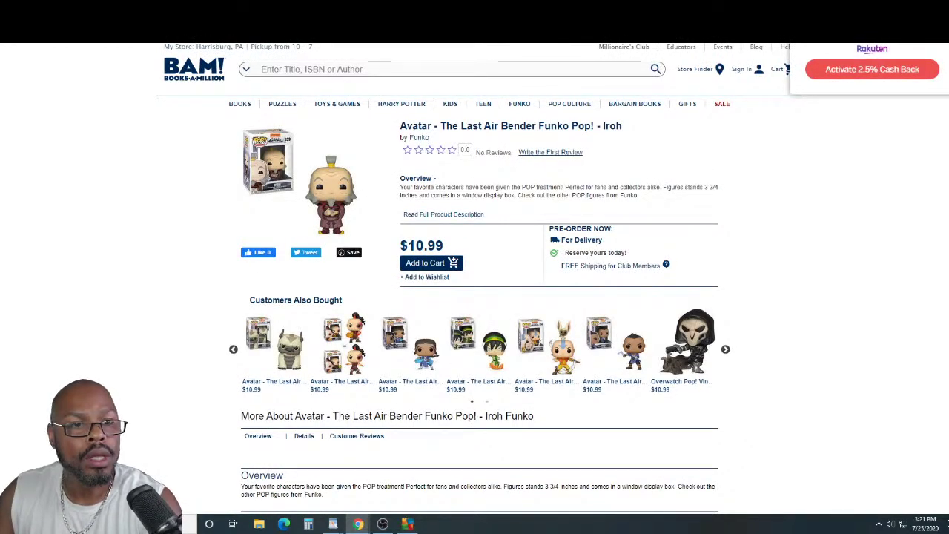
{"action": "key", "text": "ctrl+w"}
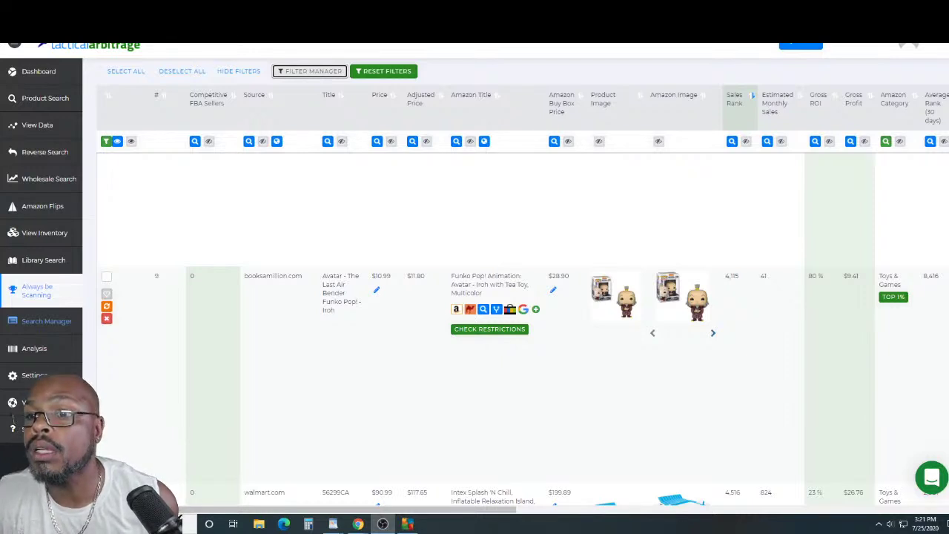
Switch to YouTube Studio to read the stream's live chat, and return to the Tactical Arbitrage results.
{"action": "key", "text": "alt+Tab"}
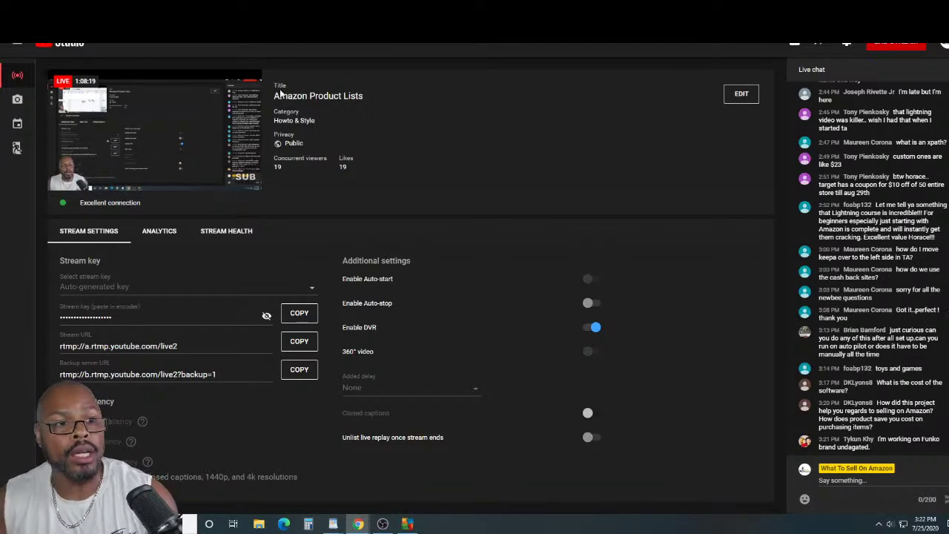
{"action": "key", "text": "alt+Tab"}
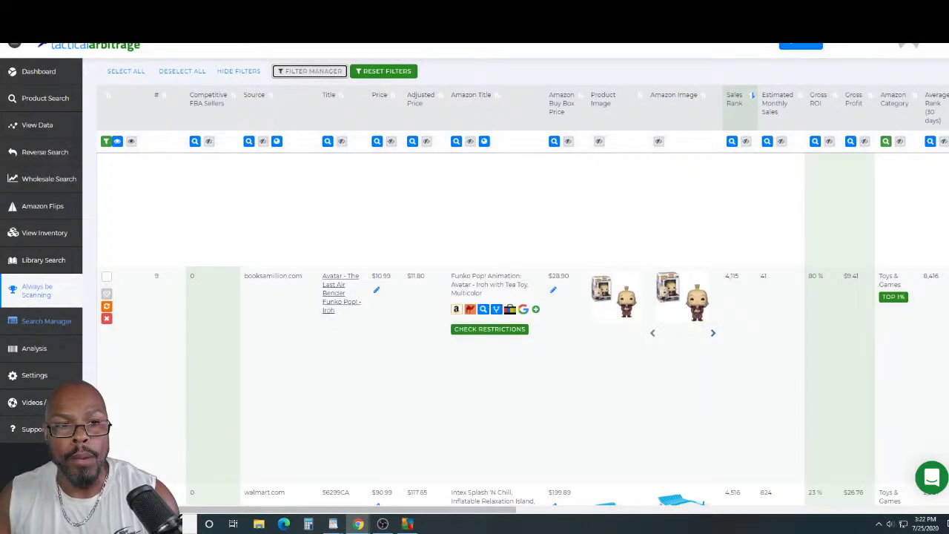
Load the tacticalarbitrage.com home page in place of the Product Search page by shortening its web address.
{"action": "key", "text": "ctrl+Tab"}
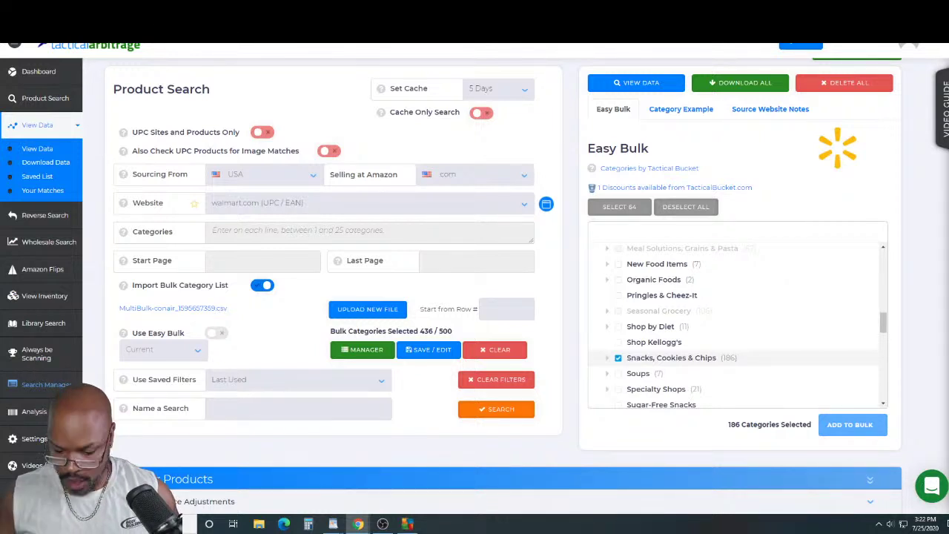
{"action": "key", "text": "ctrl+l"}
{"action": "key", "text": "BackSpace"}
{"action": "key", "text": "BackSpace"}
{"action": "key", "text": "BackSpace"}
{"action": "key", "text": "BackSpace"}
{"action": "key", "text": "BackSpace"}
{"action": "key", "text": "BackSpace"}
{"action": "key", "text": "BackSpace"}
{"action": "key", "text": "BackSpace"}
{"action": "key", "text": "BackSpace"}
{"action": "key", "text": "BackSpace"}
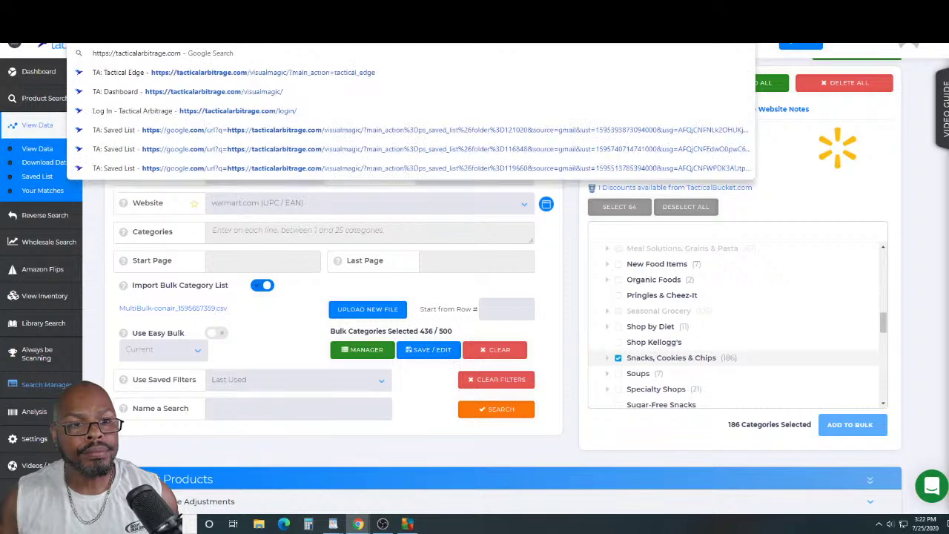
{"action": "key", "text": "Return"}
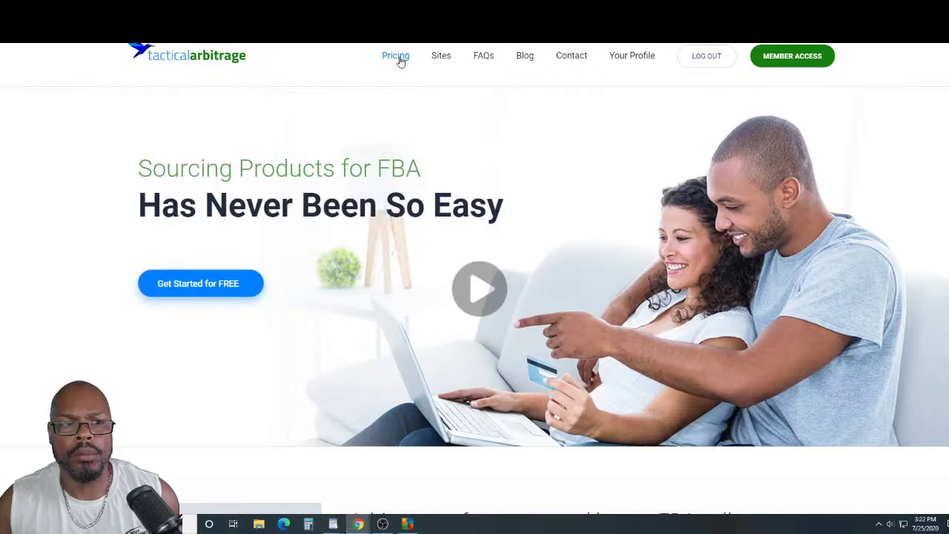
Open the Tactical Arbitrage pricing page and compare the plans with monthly billing selected.
{"action": "left_click", "coordinate": [399, 58]}
{"action": "scroll", "coordinate": [606, 233], "scroll_direction": "down", "scroll_amount": 2}
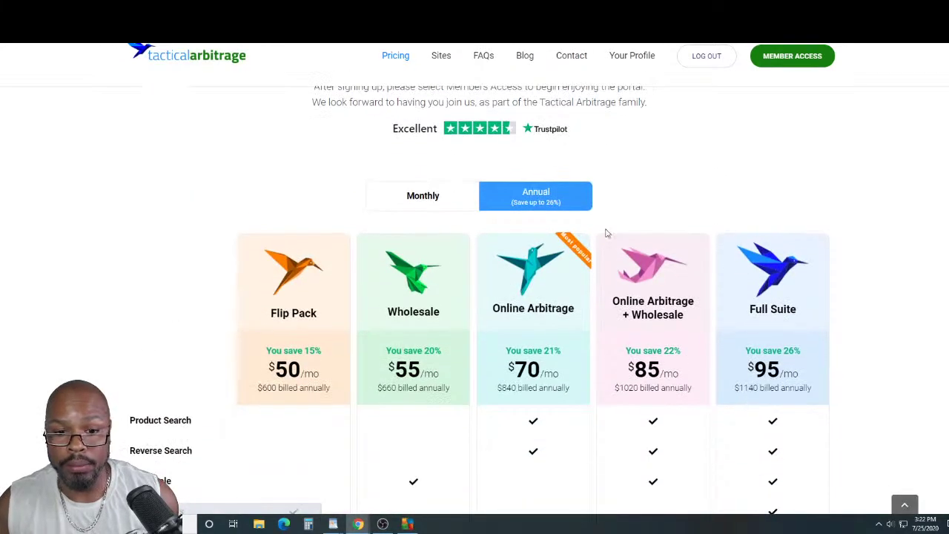
{"action": "left_click", "coordinate": [423, 195]}
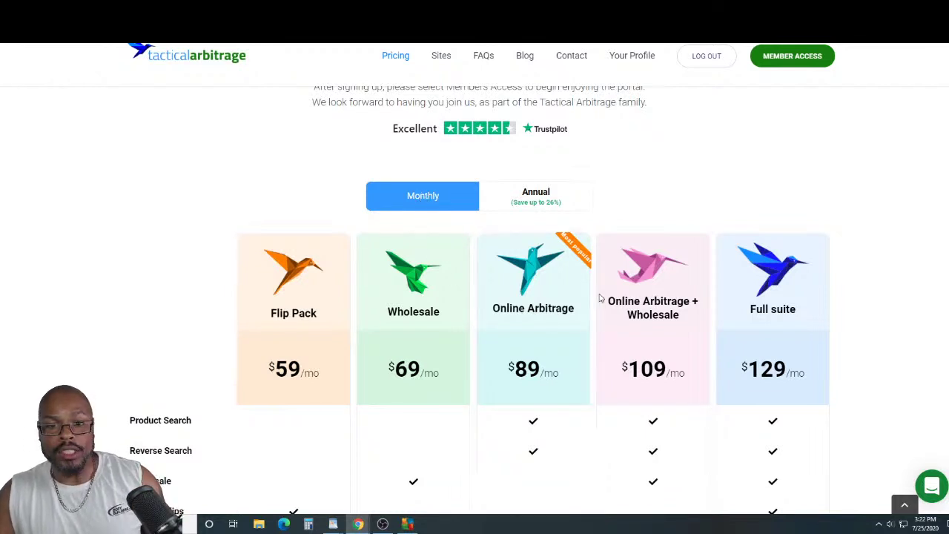
{"action": "scroll", "coordinate": [603, 297], "scroll_direction": "down", "scroll_amount": 1}
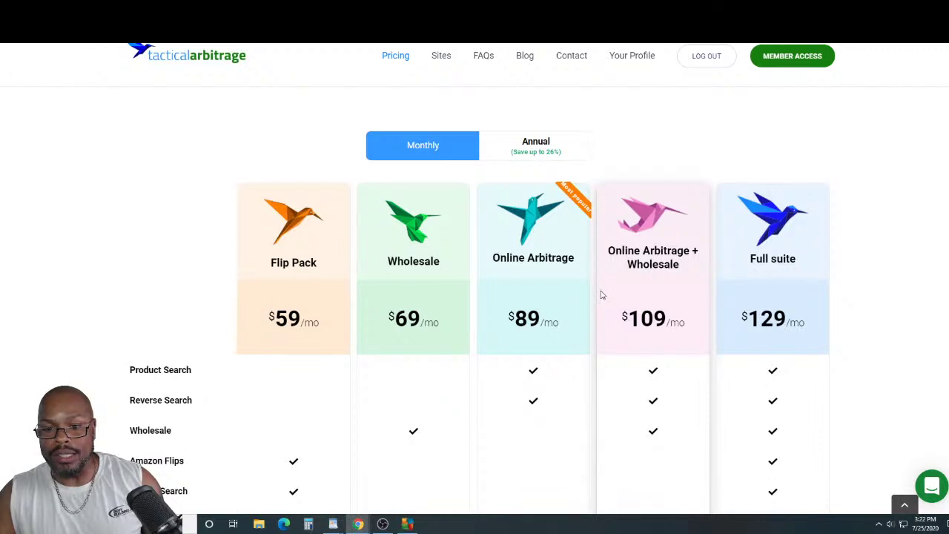
{"action": "scroll", "coordinate": [602, 295], "scroll_direction": "up", "scroll_amount": 2}
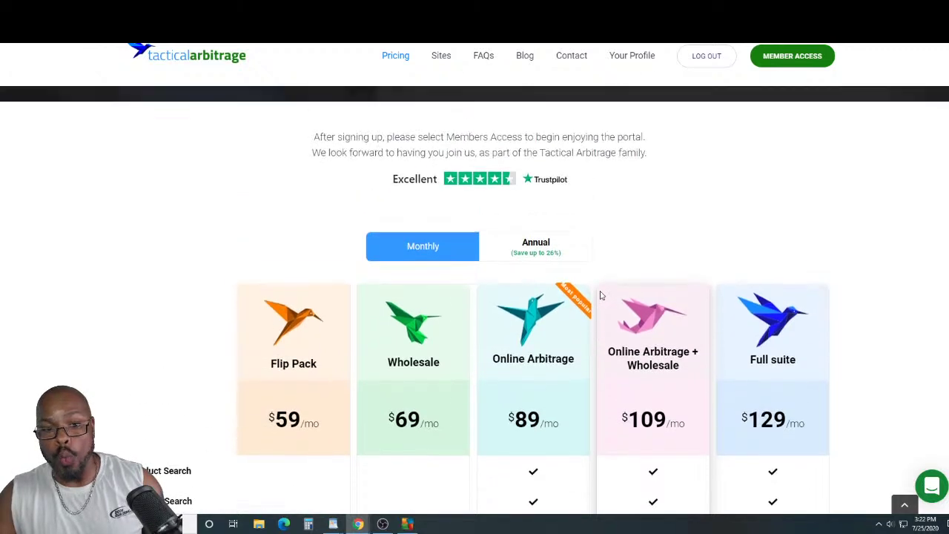
{"action": "scroll", "coordinate": [601, 295], "scroll_direction": "up", "scroll_amount": 1}
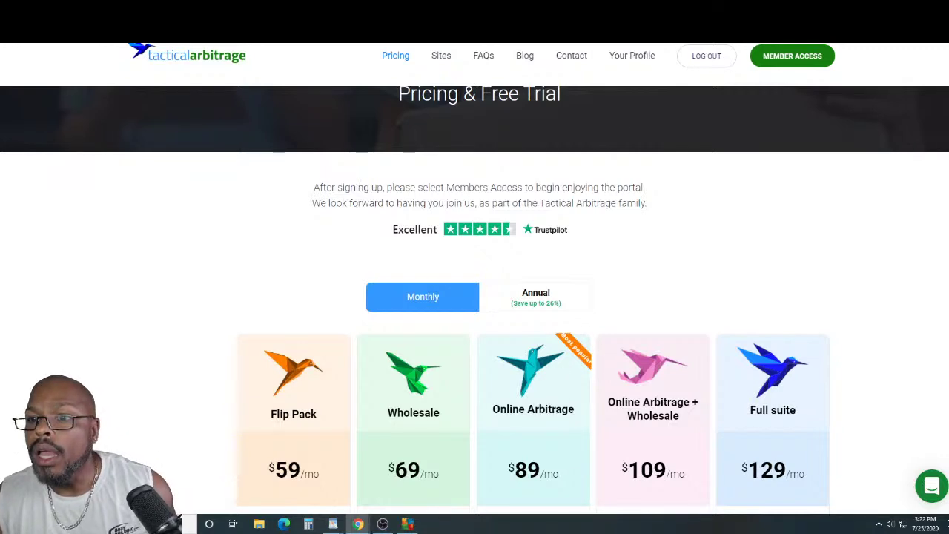
Return to the Always be Scanning results and examine the Princess Palace puzzle's image, prices, rank, estimated sales and ROI.
{"action": "key", "text": "alt+Tab"}
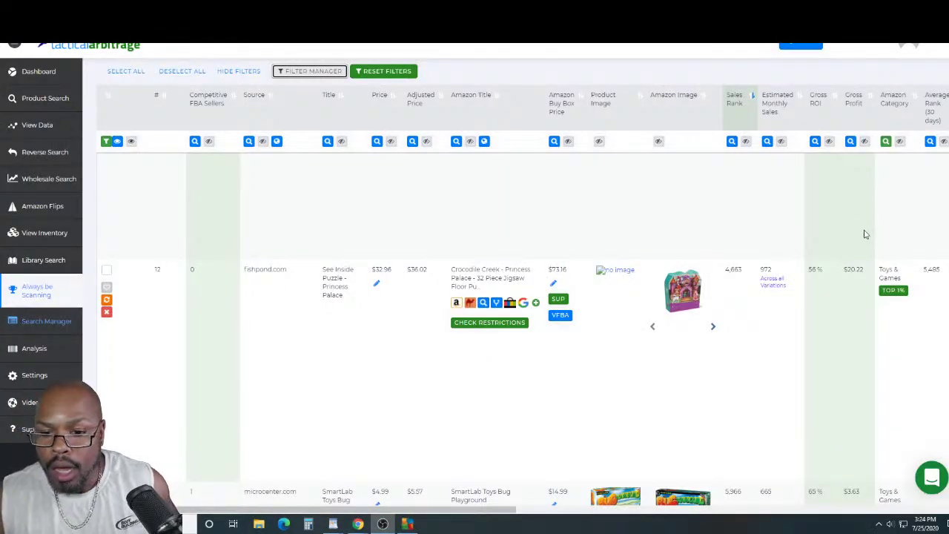
{"action": "scroll", "coordinate": [846, 244], "scroll_direction": "down", "scroll_amount": 1}
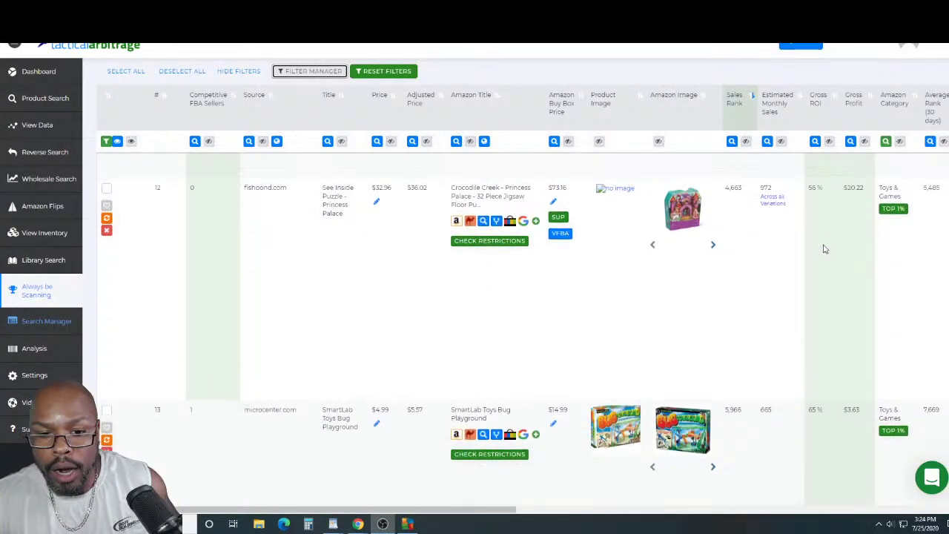
{"action": "scroll", "coordinate": [823, 250], "scroll_direction": "up", "scroll_amount": 5}
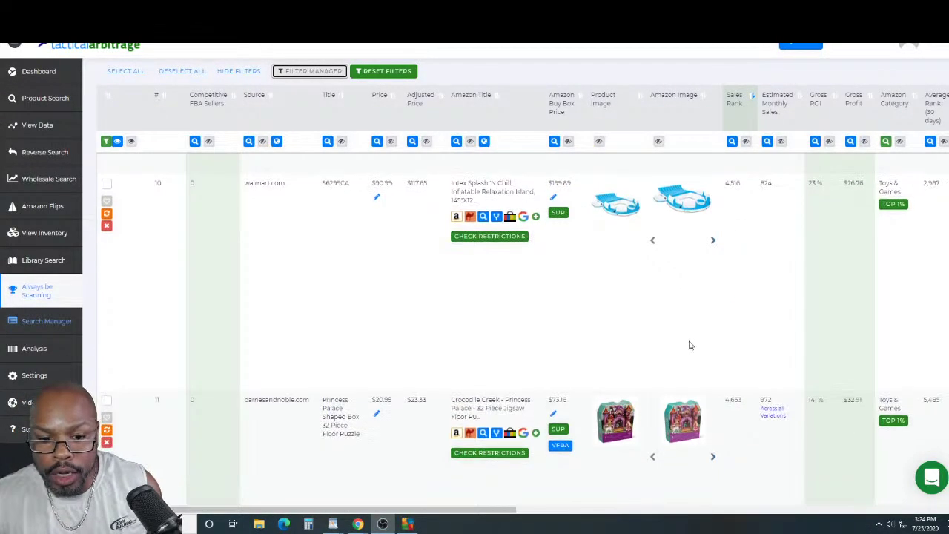
{"action": "scroll", "coordinate": [637, 363], "scroll_direction": "down", "scroll_amount": 2}
{"action": "scroll", "coordinate": [605, 375], "scroll_direction": "up", "scroll_amount": 1}
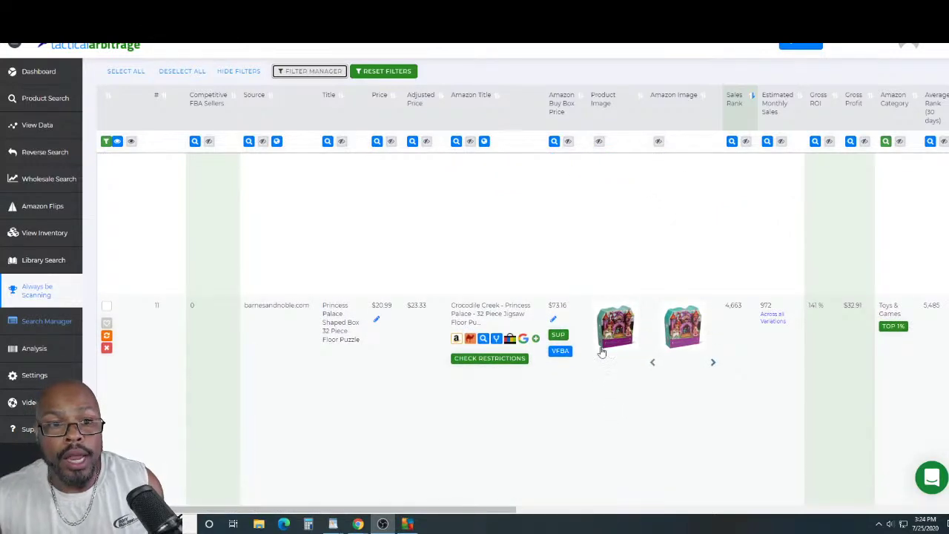
{"action": "mouse_move", "coordinate": [703, 323]}
{"action": "scroll", "coordinate": [703, 322], "scroll_direction": "down", "scroll_amount": 1}
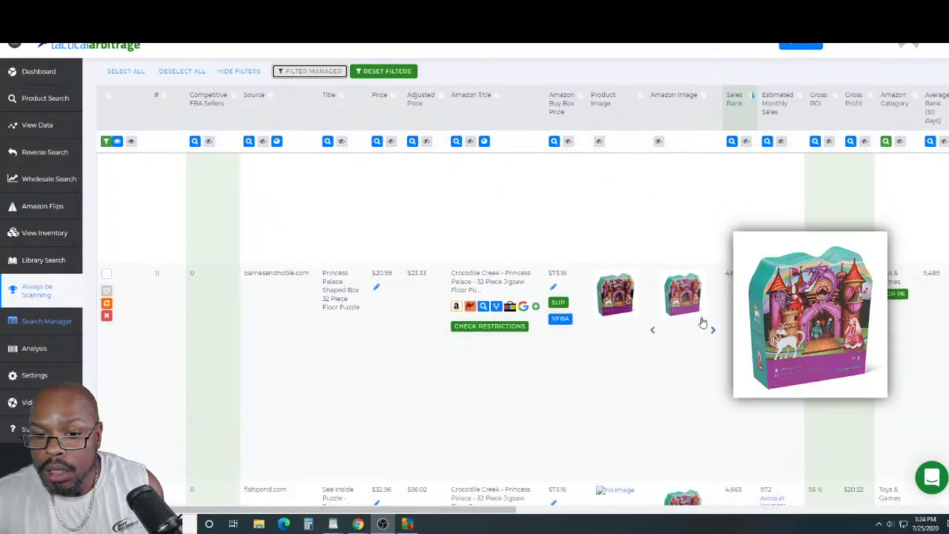
{"action": "scroll", "coordinate": [703, 323], "scroll_direction": "down", "scroll_amount": 1}
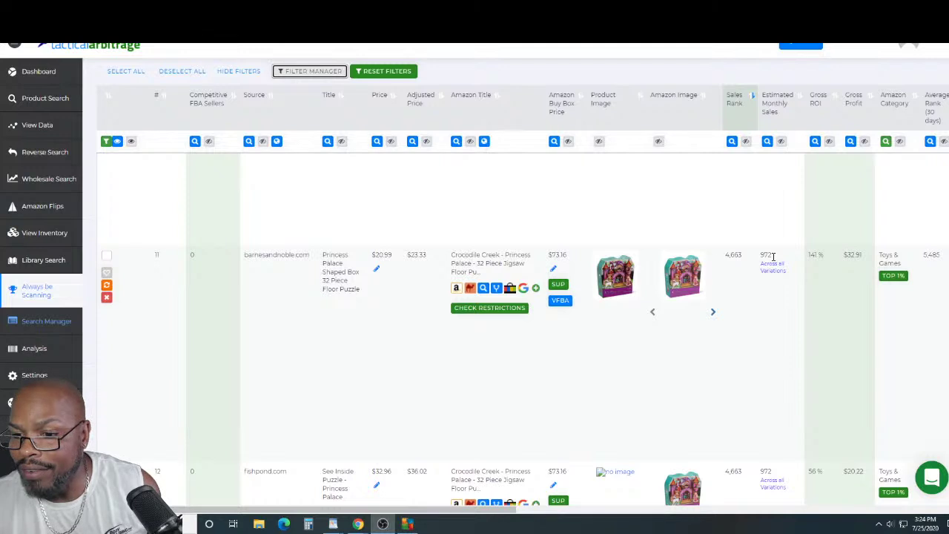
{"action": "scroll", "coordinate": [773, 256], "scroll_direction": "down", "scroll_amount": 1}
{"action": "scroll", "coordinate": [774, 256], "scroll_direction": "up", "scroll_amount": 1}
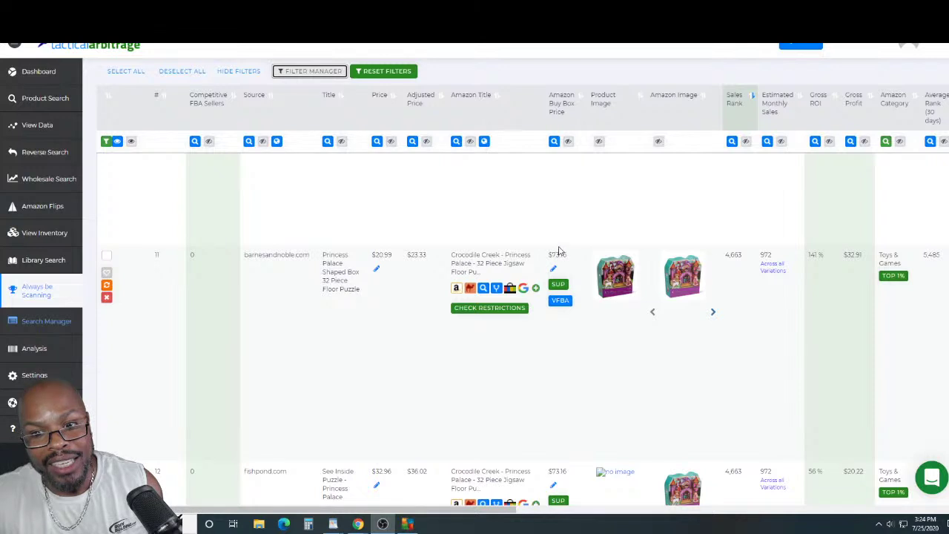
View the Princess Palace puzzle's page at Barnes & Noble, close it, and compare the source and Amazon images.
{"action": "left_click", "coordinate": [337, 274]}
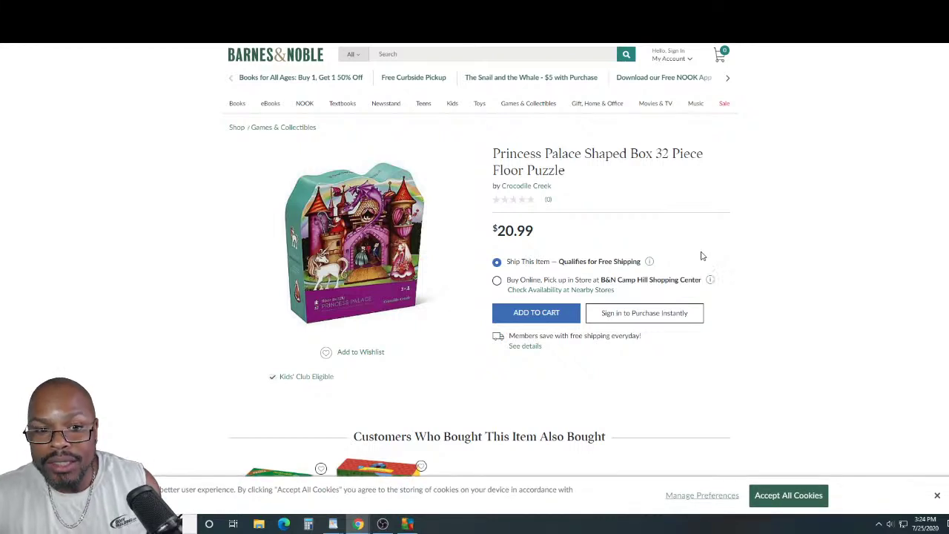
{"action": "key", "text": "ctrl+w"}
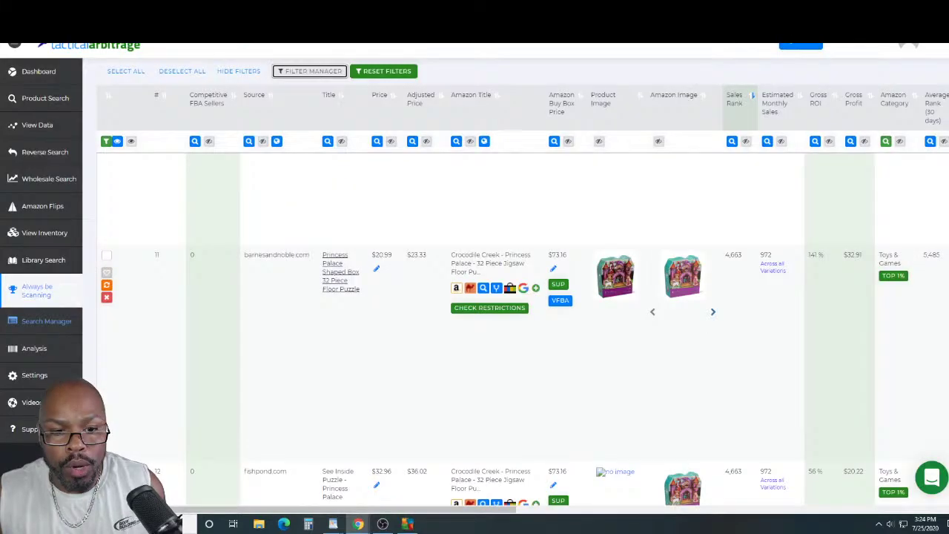
{"action": "mouse_move", "coordinate": [666, 281]}
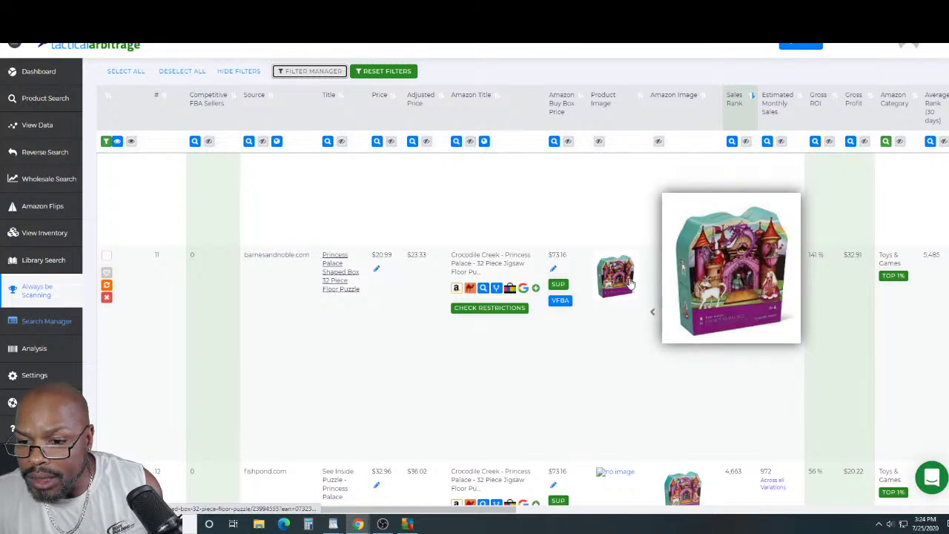
{"action": "mouse_move", "coordinate": [625, 284]}
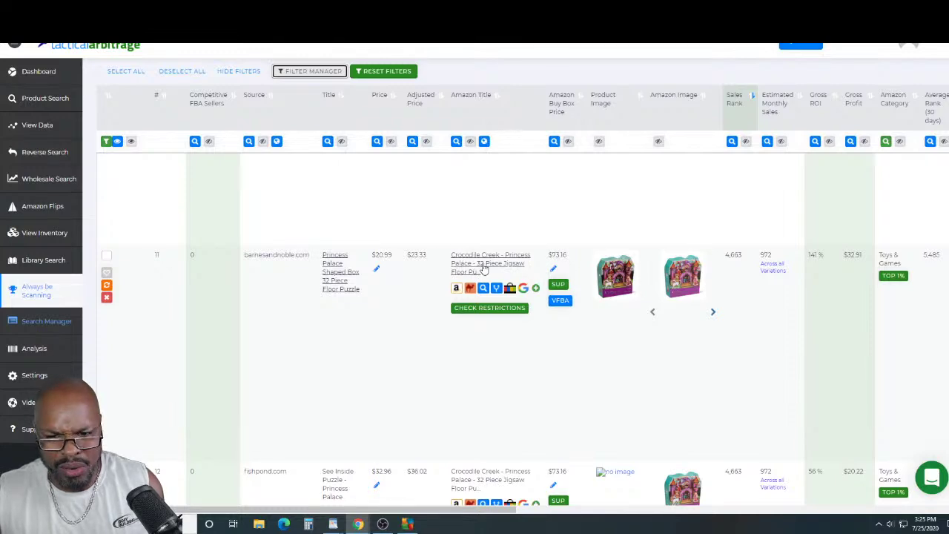
Open the Amazon listing for the Crocodile Creek Princess Palace puzzle and look through its available styles.
{"action": "left_click", "coordinate": [483, 269]}
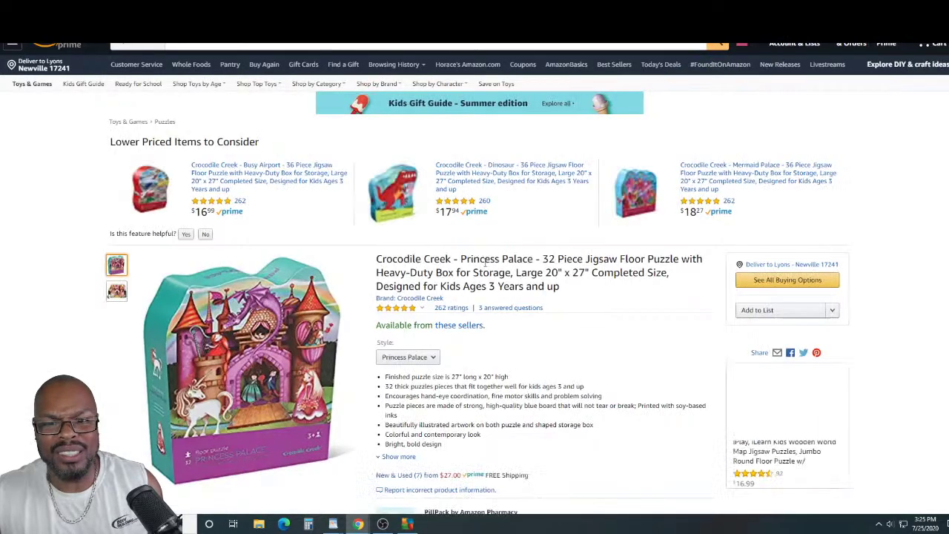
{"action": "scroll", "coordinate": [631, 256], "scroll_direction": "down", "scroll_amount": 3}
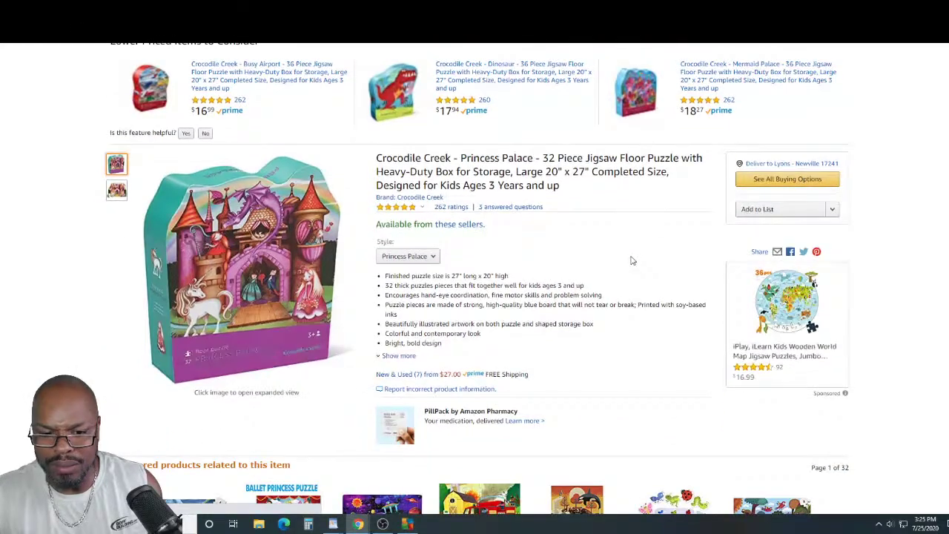
{"action": "scroll", "coordinate": [434, 335], "scroll_direction": "down", "scroll_amount": 2}
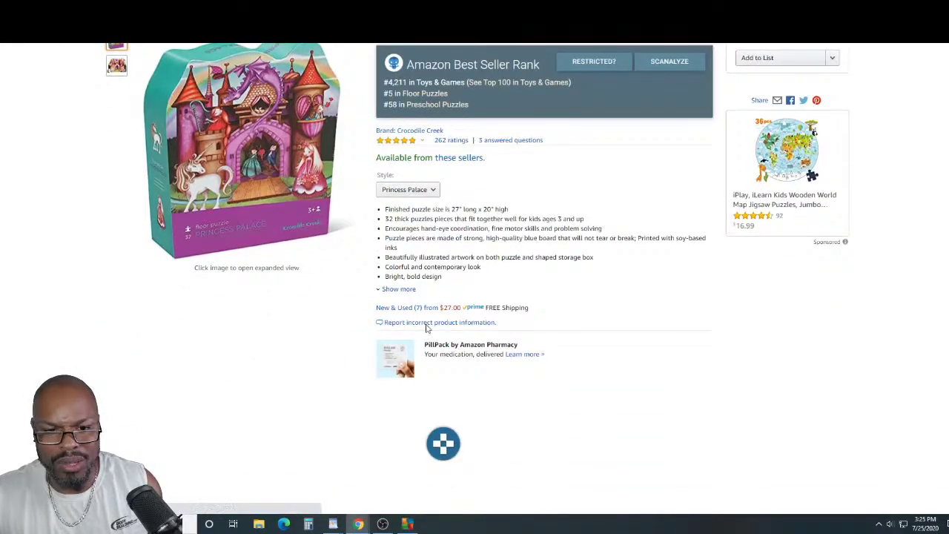
{"action": "left_click", "coordinate": [423, 191]}
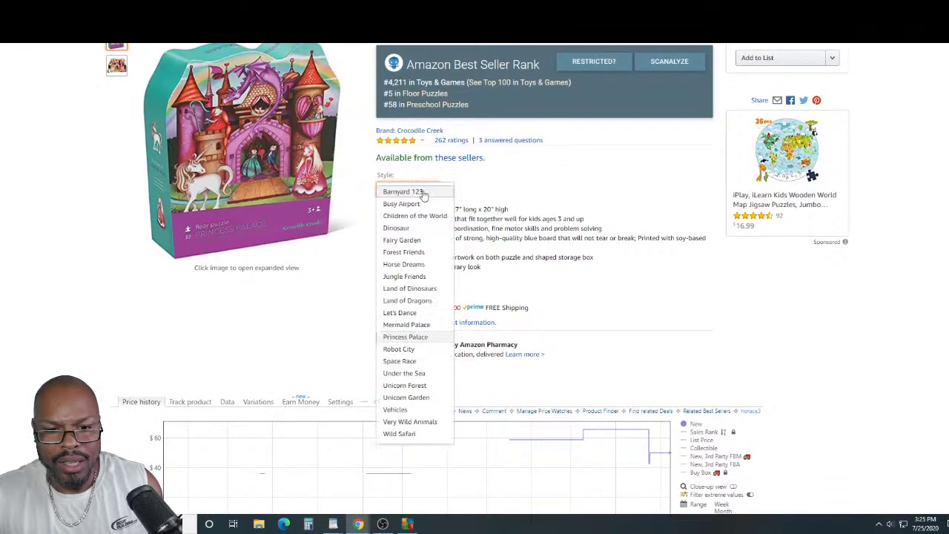
{"action": "left_click", "coordinate": [536, 188]}
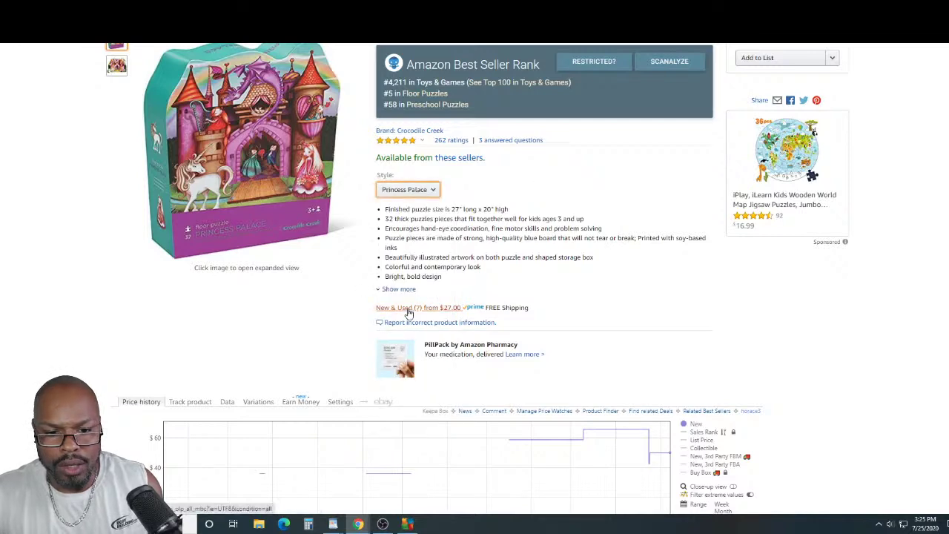
Show the other sellers' offers for the Princess Palace puzzle, filtered to Prime delivery and New condition.
{"action": "left_click", "coordinate": [408, 311]}
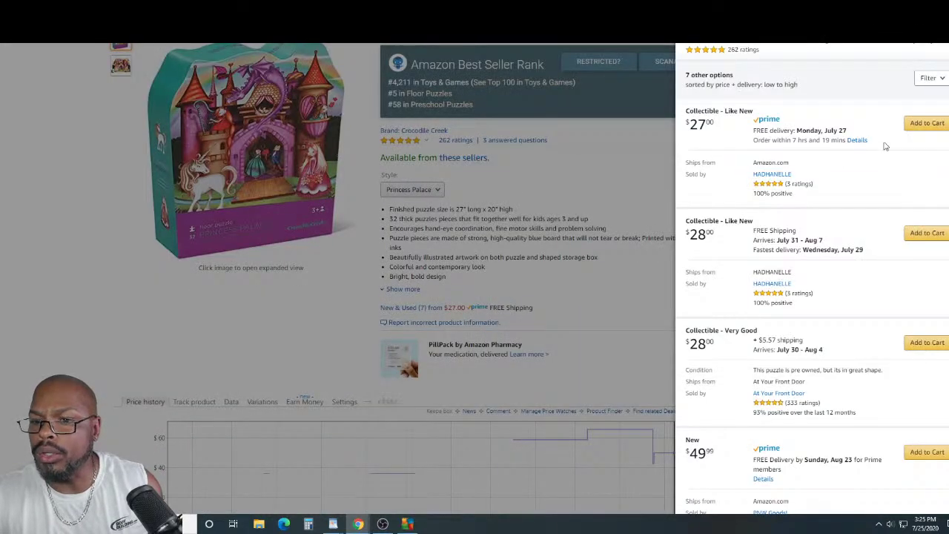
{"action": "left_click", "coordinate": [933, 78]}
{"action": "left_click", "coordinate": [933, 138]}
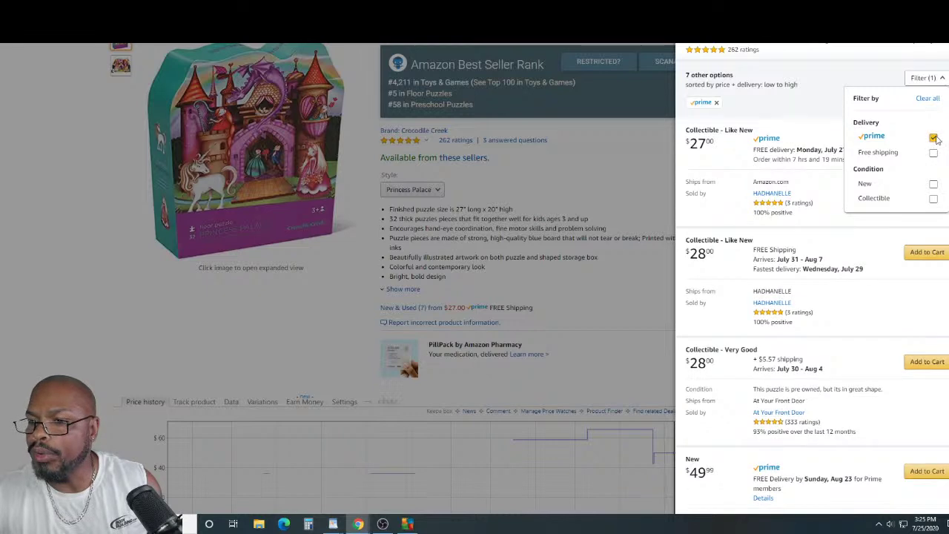
{"action": "left_click", "coordinate": [941, 184]}
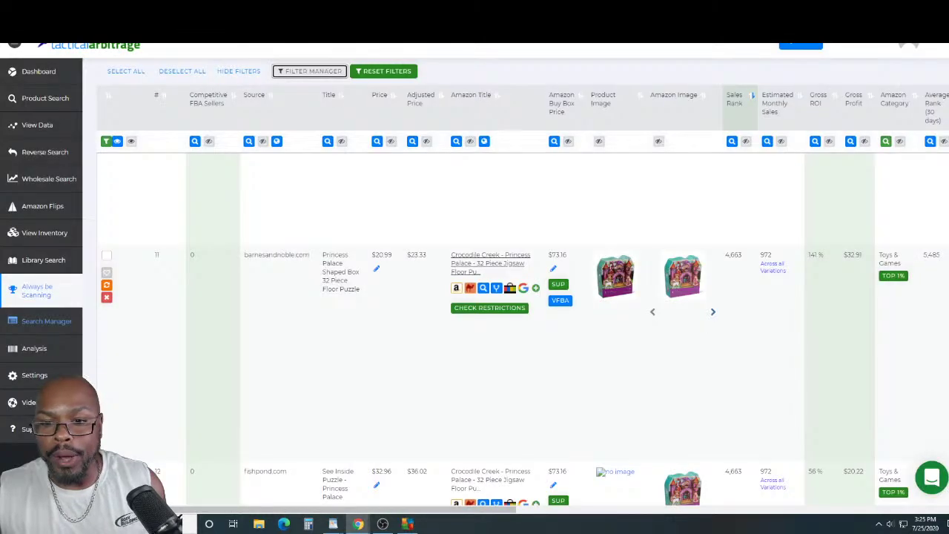
Examine the History Chart and average rank and price columns for the Princess Palace puzzle in the results.
{"action": "left_click_drag", "start_coordinate": [390, 512], "coordinate": [642, 470]}
{"action": "scroll", "coordinate": [677, 378], "scroll_direction": "up", "scroll_amount": 2}
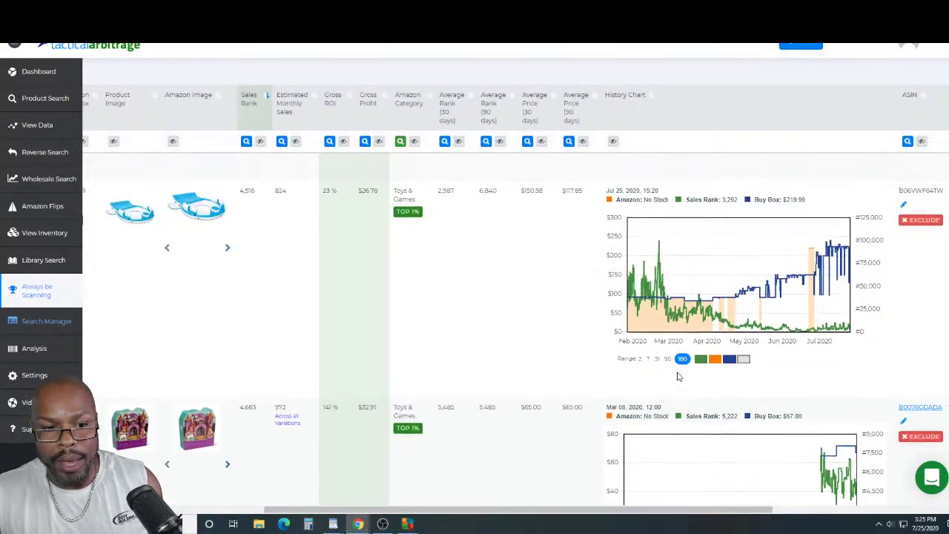
{"action": "scroll", "coordinate": [677, 377], "scroll_direction": "down", "scroll_amount": 2}
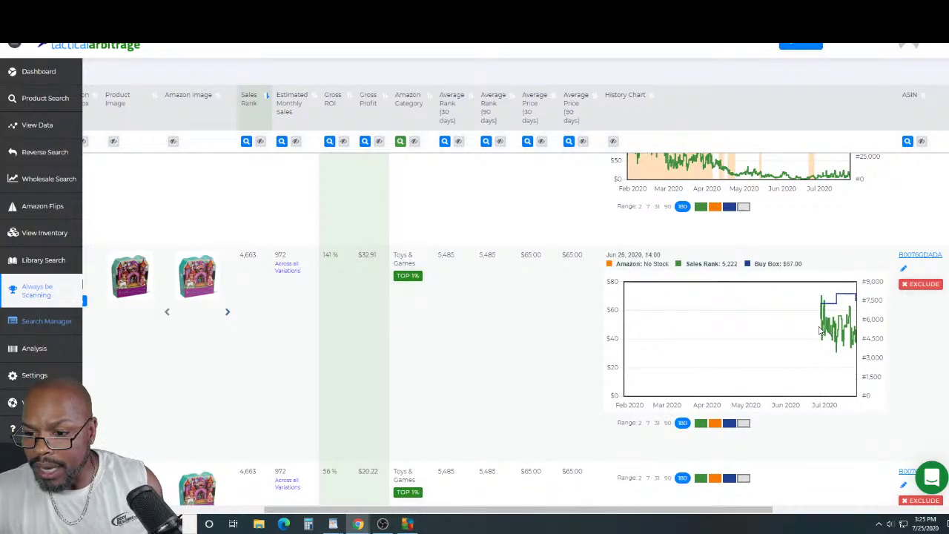
{"action": "scroll", "coordinate": [818, 330], "scroll_direction": "down", "scroll_amount": 5}
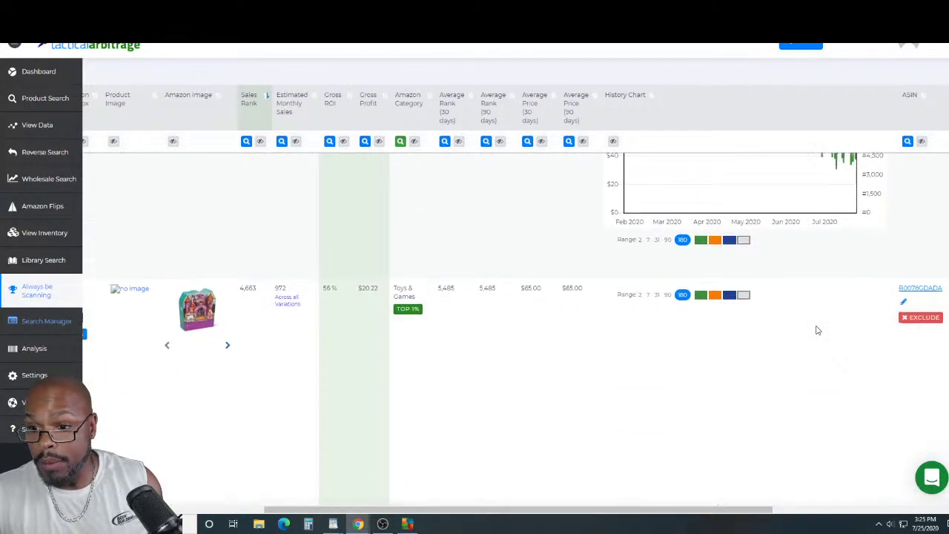
{"action": "scroll", "coordinate": [819, 327], "scroll_direction": "up", "scroll_amount": 3}
{"action": "scroll", "coordinate": [834, 264], "scroll_direction": "down", "scroll_amount": 1}
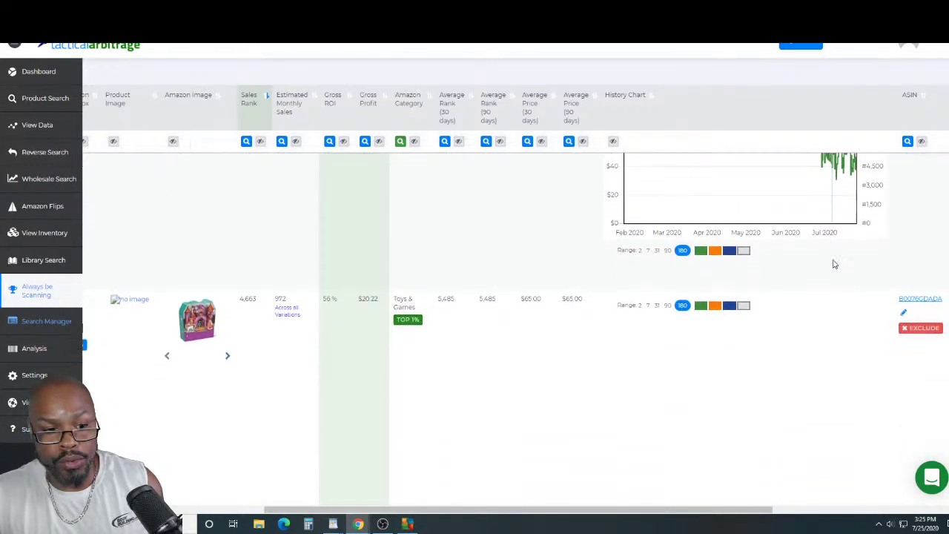
{"action": "scroll", "coordinate": [834, 264], "scroll_direction": "up", "scroll_amount": 1}
{"action": "scroll", "coordinate": [834, 264], "scroll_direction": "up", "scroll_amount": 1}
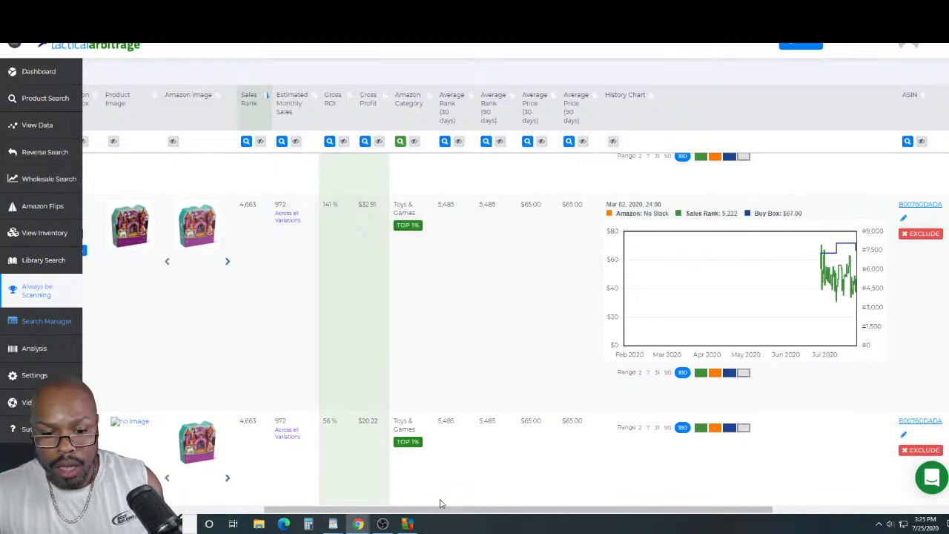
Check the Princess Palace rows across all columns, through Variations and Discounts and Taxes, returning to the first columns.
{"action": "left_click_drag", "start_coordinate": [427, 513], "coordinate": [172, 513]}
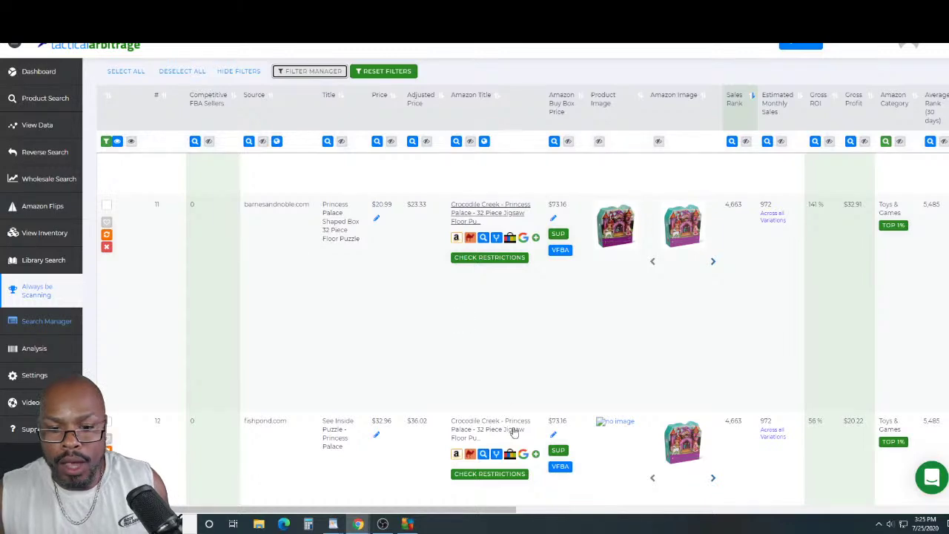
{"action": "left_click_drag", "start_coordinate": [488, 509], "coordinate": [935, 495]}
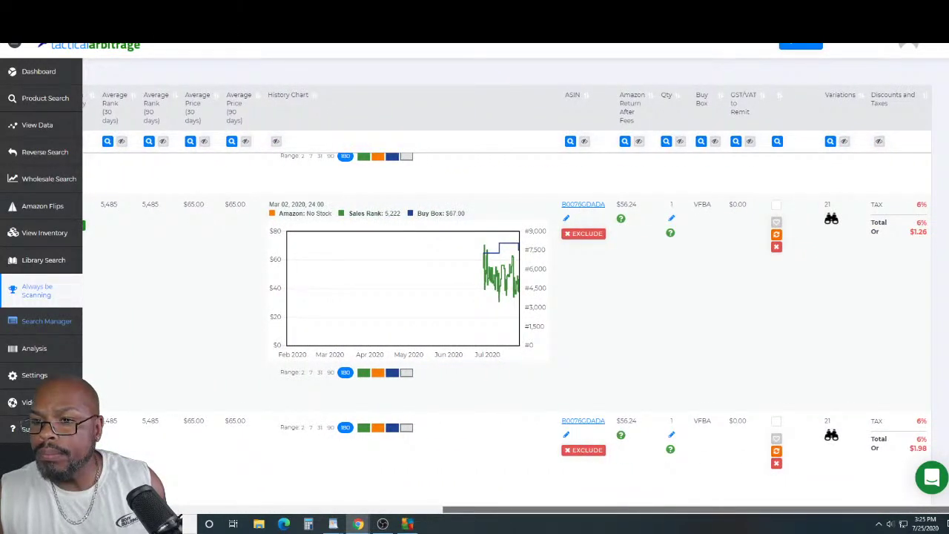
{"action": "left_click_drag", "start_coordinate": [599, 509], "coordinate": [337, 507]}
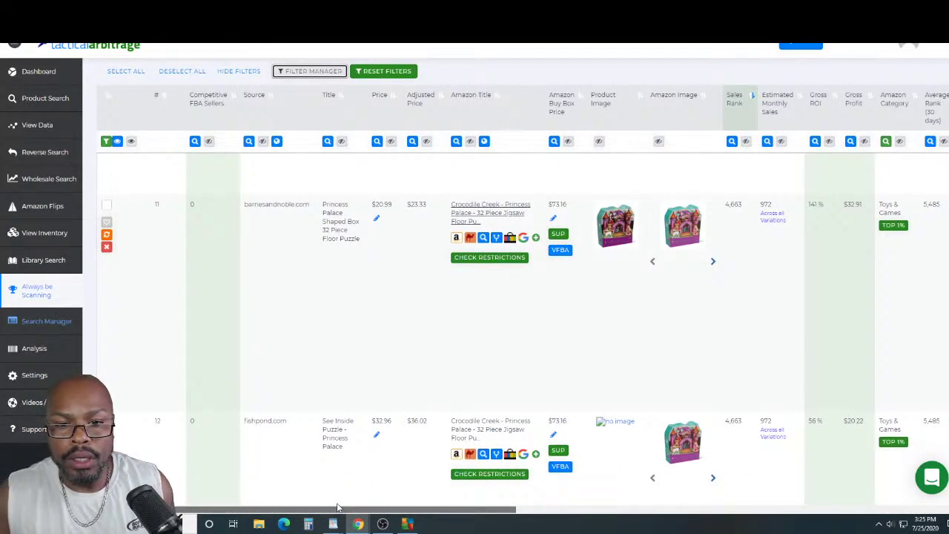